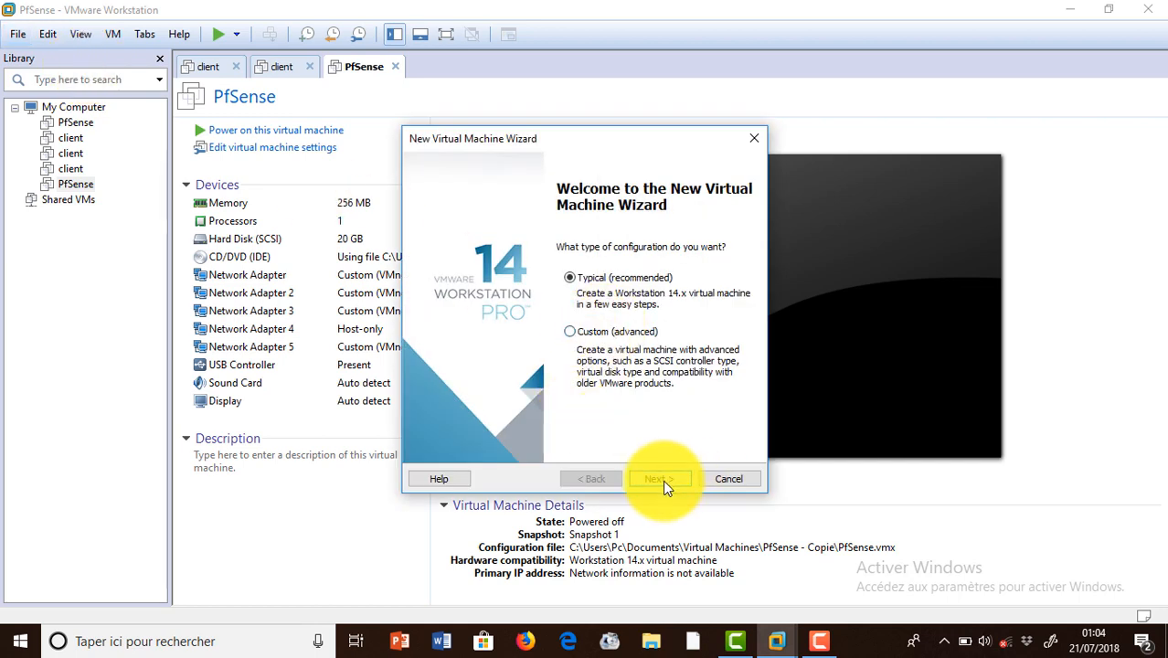
Set the installer disc image to the pfSense-CE-2.4.3-RELEASE-amd64 ISO from Téléchargements.
left_click(663, 479)
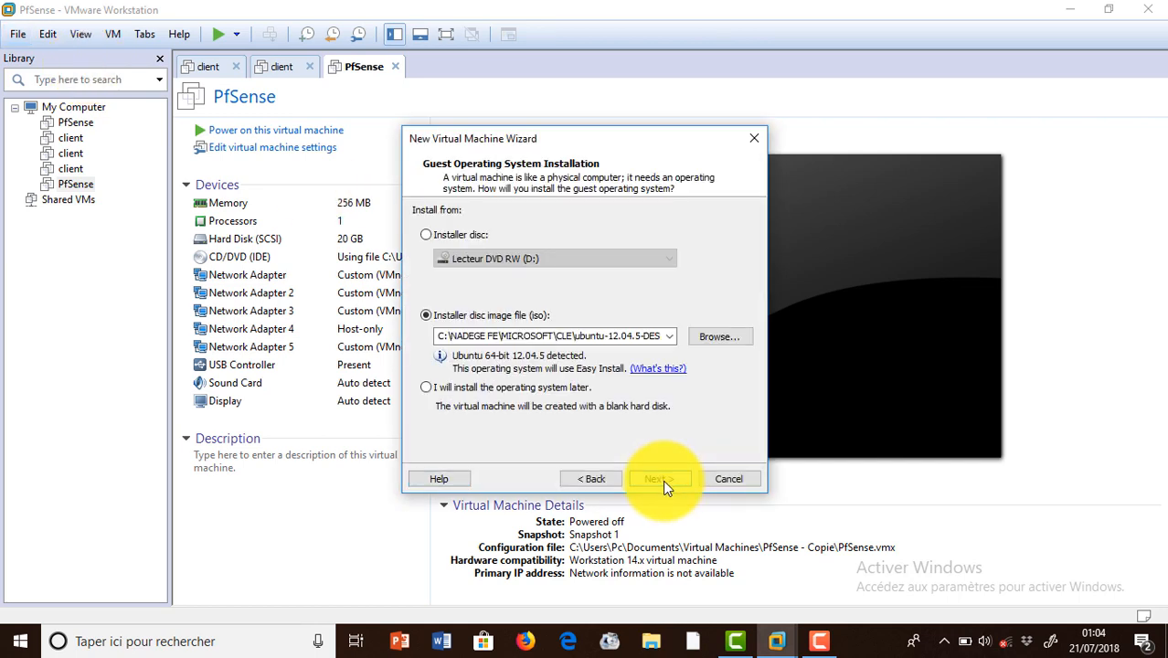
left_click(722, 337)
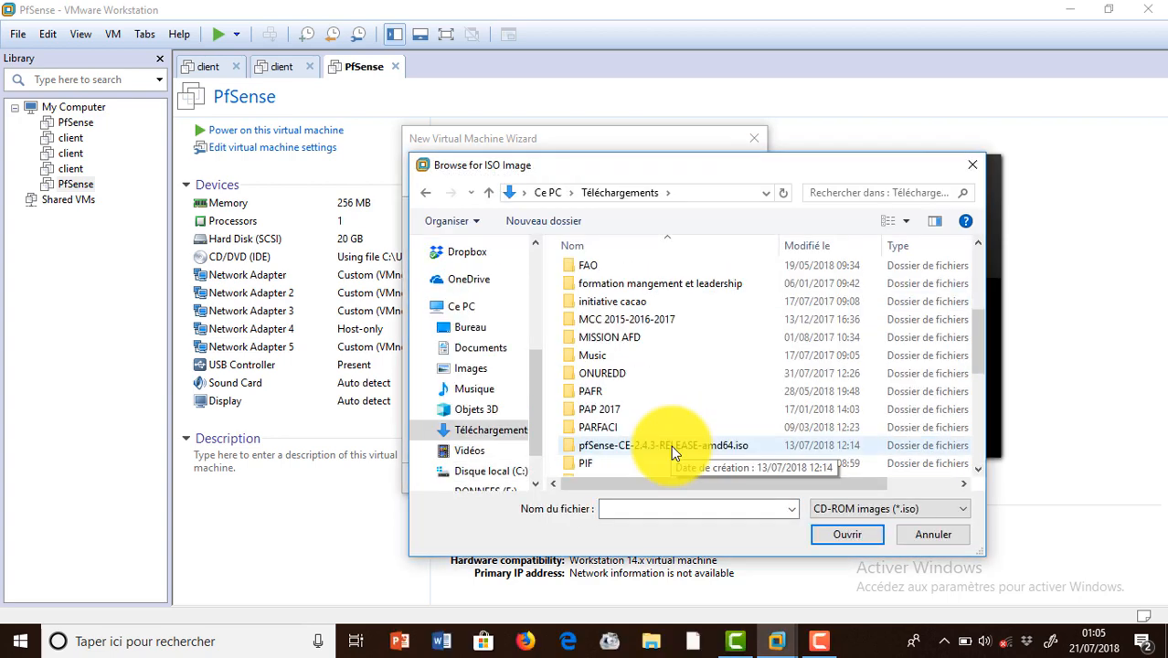
double_click(671, 445)
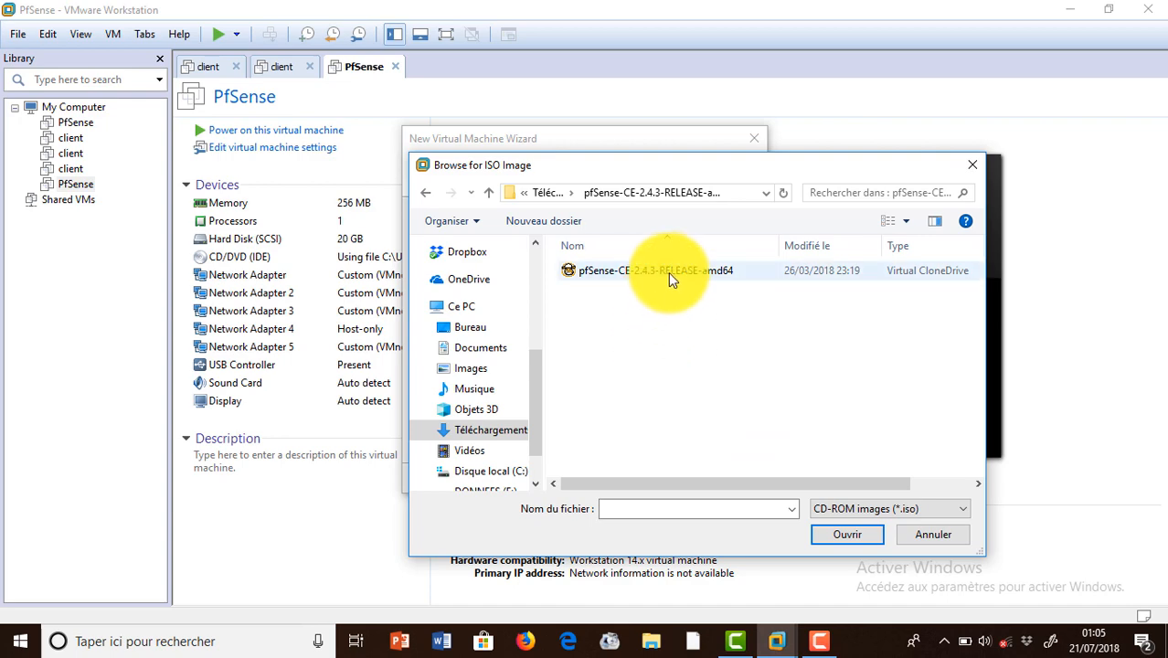
double_click(668, 270)
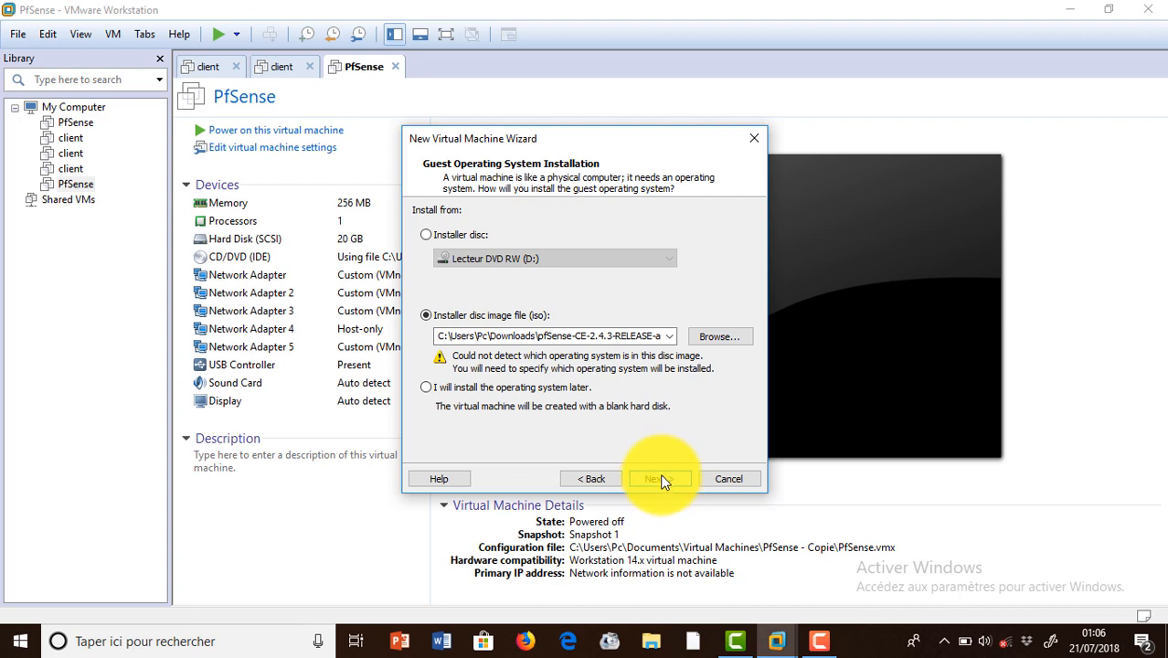
Choose guest OS Other with version FreeBSD 11 64-bit and continue to naming.
left_click(659, 479)
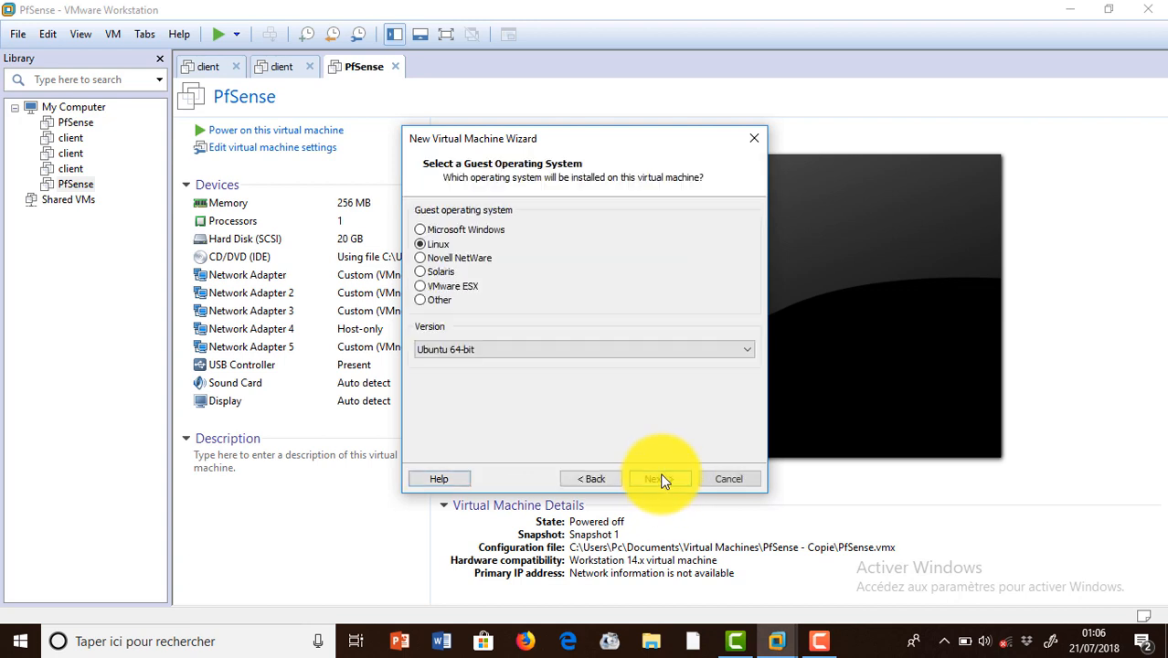
left_click(443, 299)
left_click(472, 349)
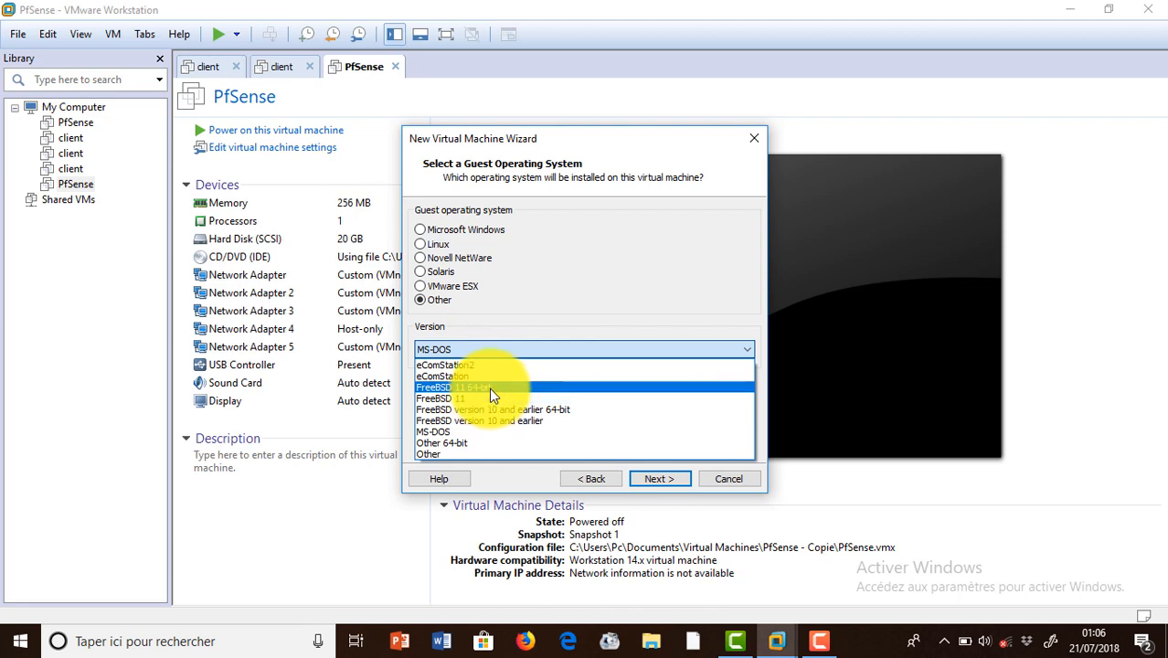
left_click(489, 388)
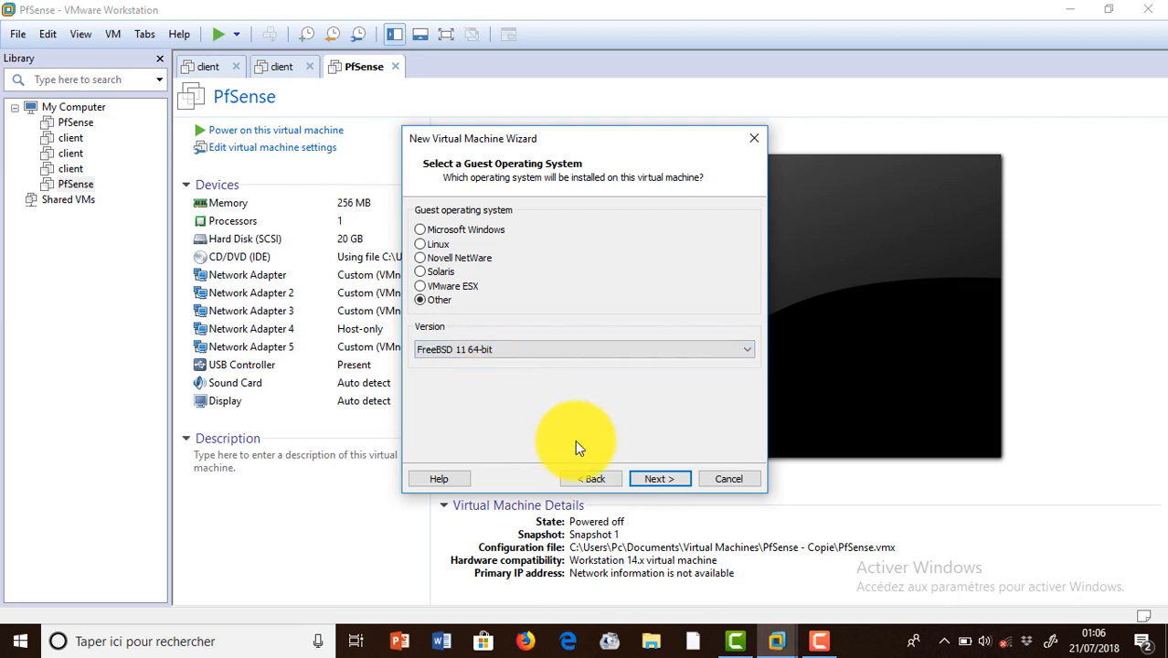
left_click(676, 483)
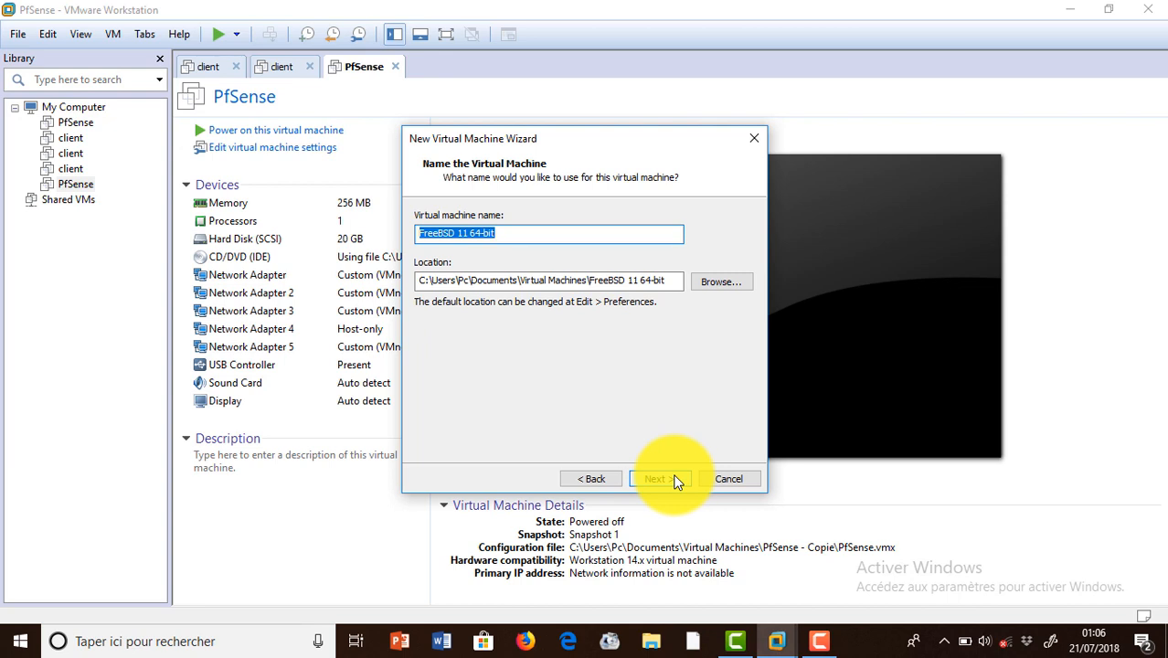
Enter PFSense as the virtual machine name and switch to File Explorer.
type("Pfs")
key("BackSpace")
key("BackSpace")
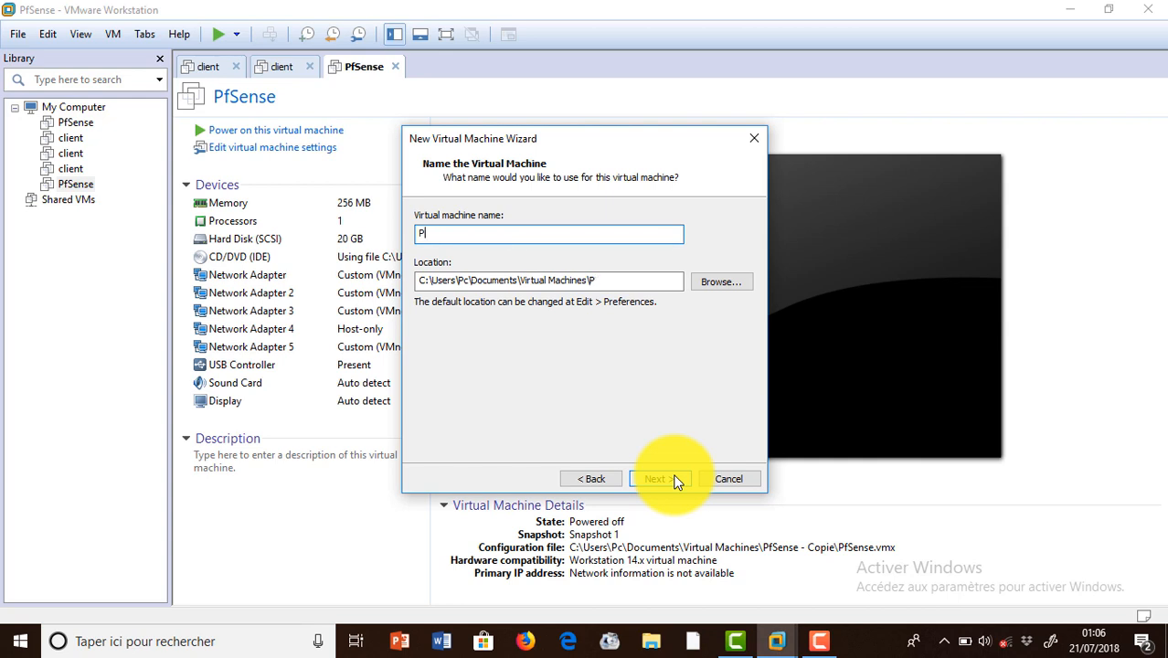
type("FSense")
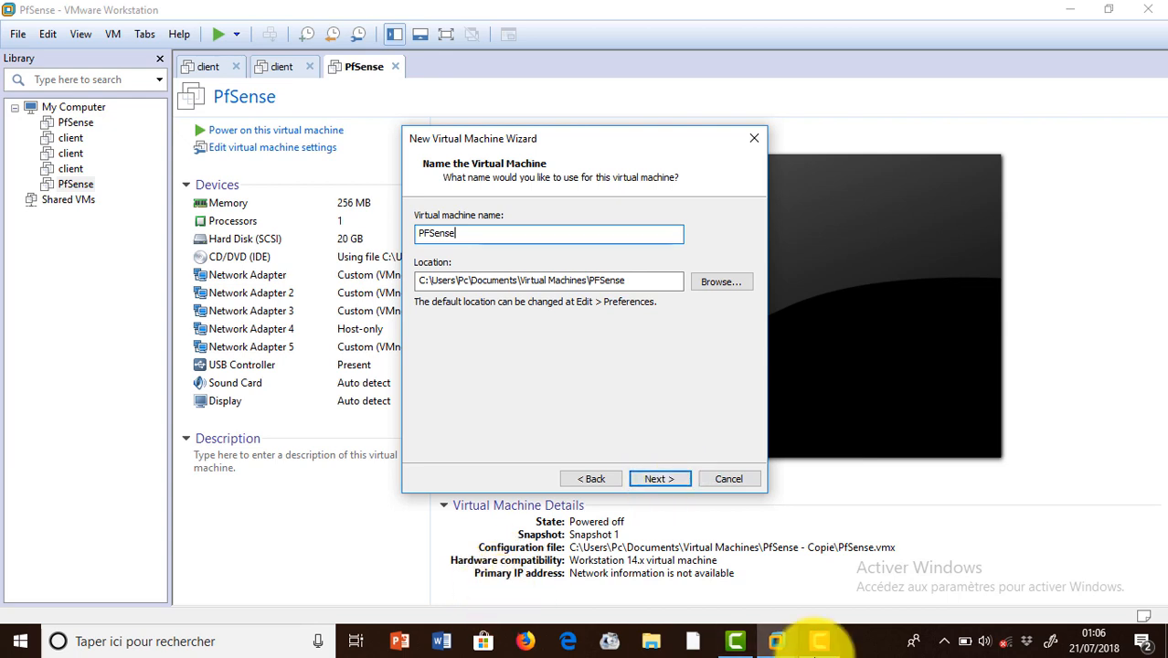
left_click(651, 645)
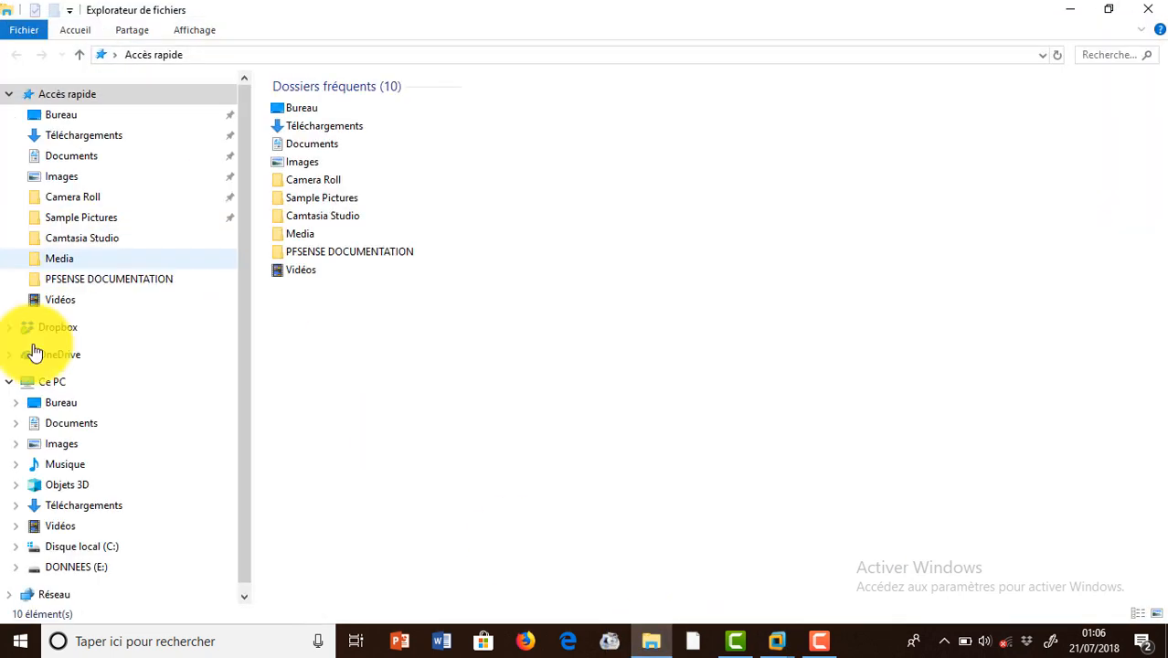
Look over the drives under Ce PC, then close File Explorer.
left_click(73, 382)
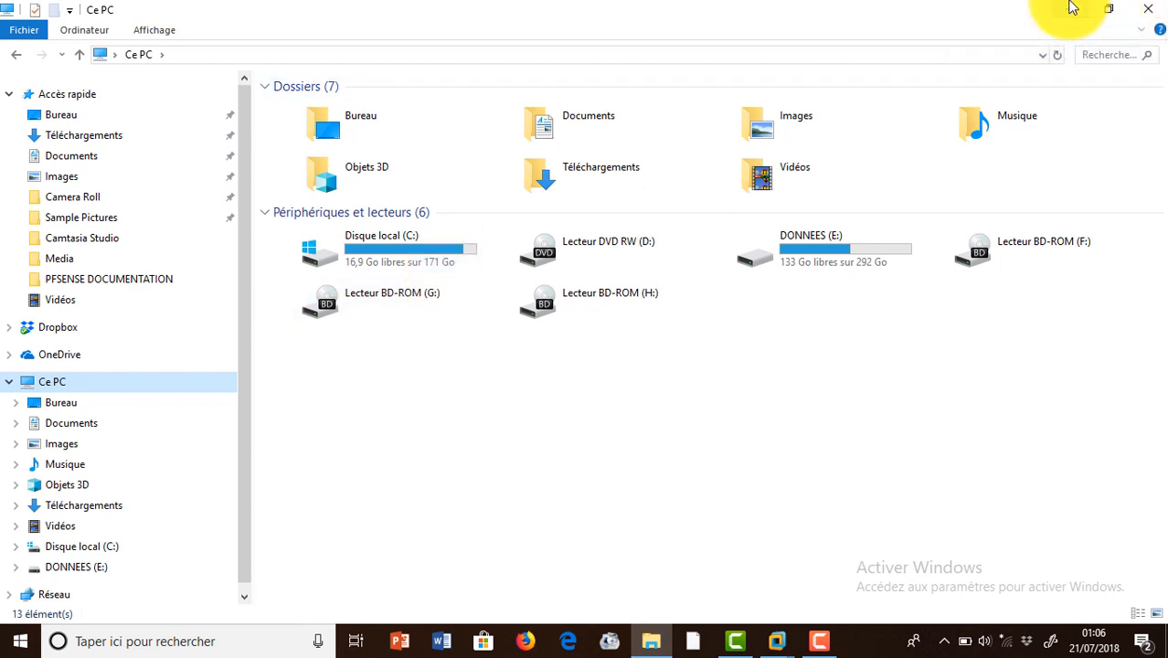
left_click(1148, 10)
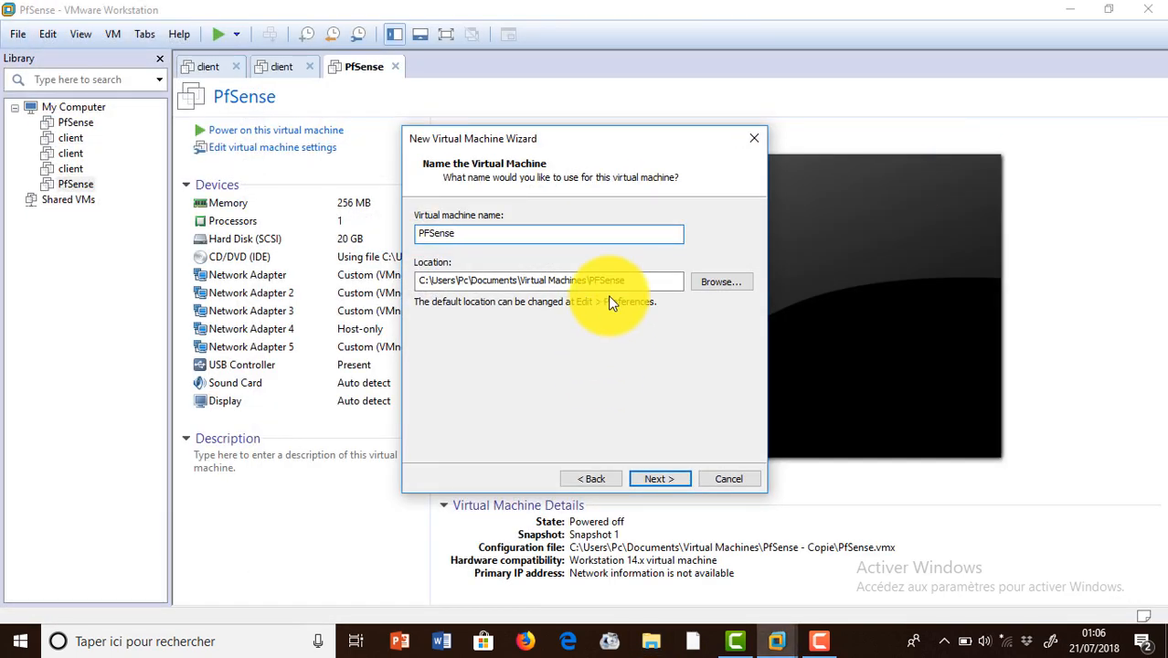
Place the machine in E:\pfsense install and keep the 20 GB split disk.
left_click(730, 286)
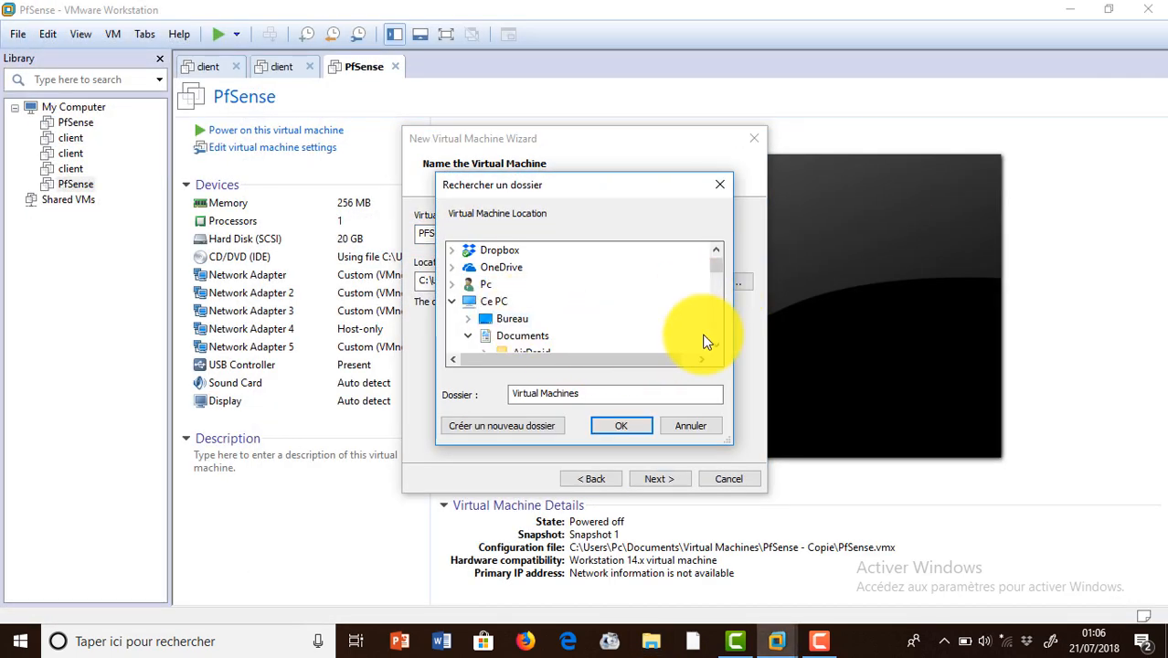
left_click(498, 304)
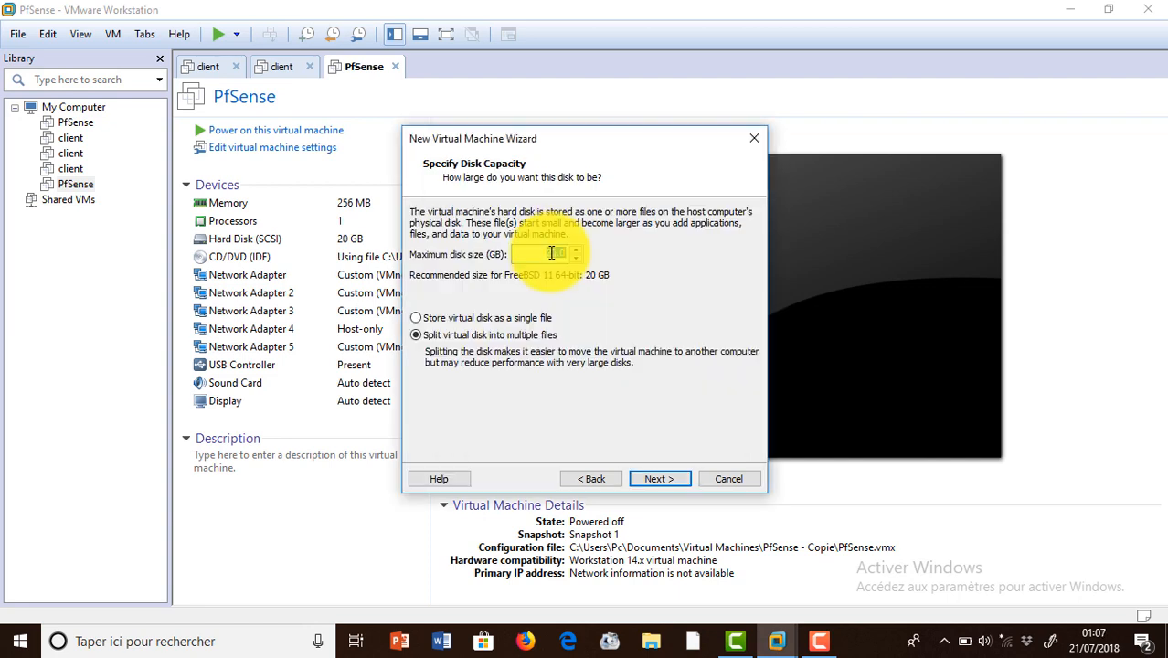
left_click(660, 479)
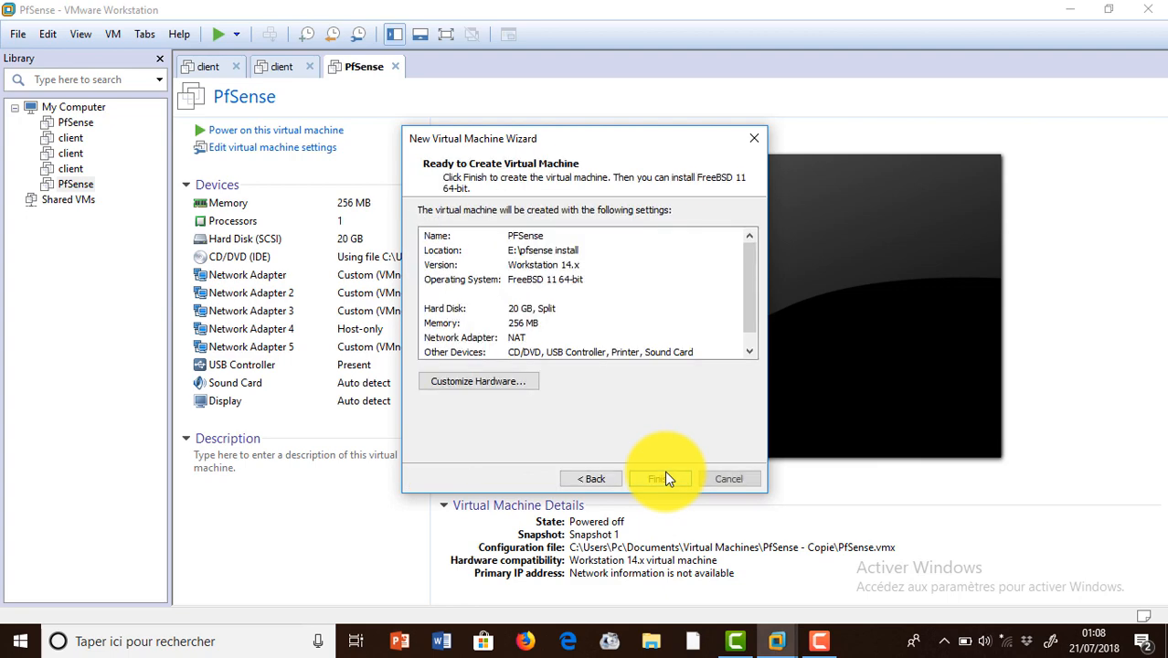
left_click(594, 479)
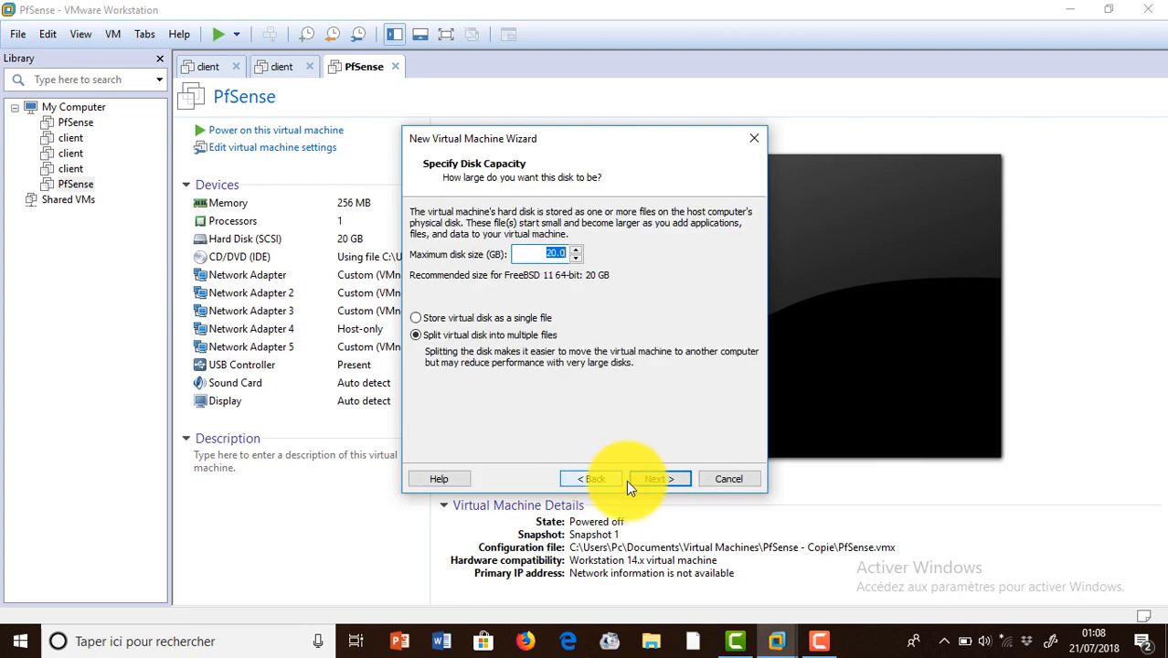
left_click(650, 477)
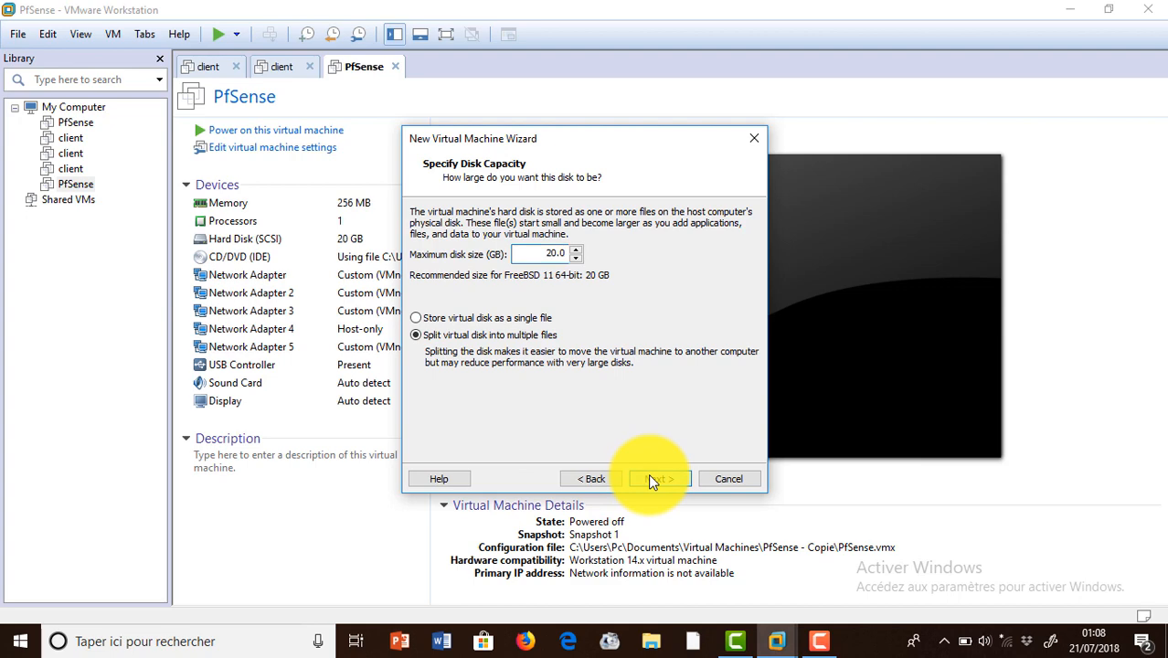
left_click(591, 479)
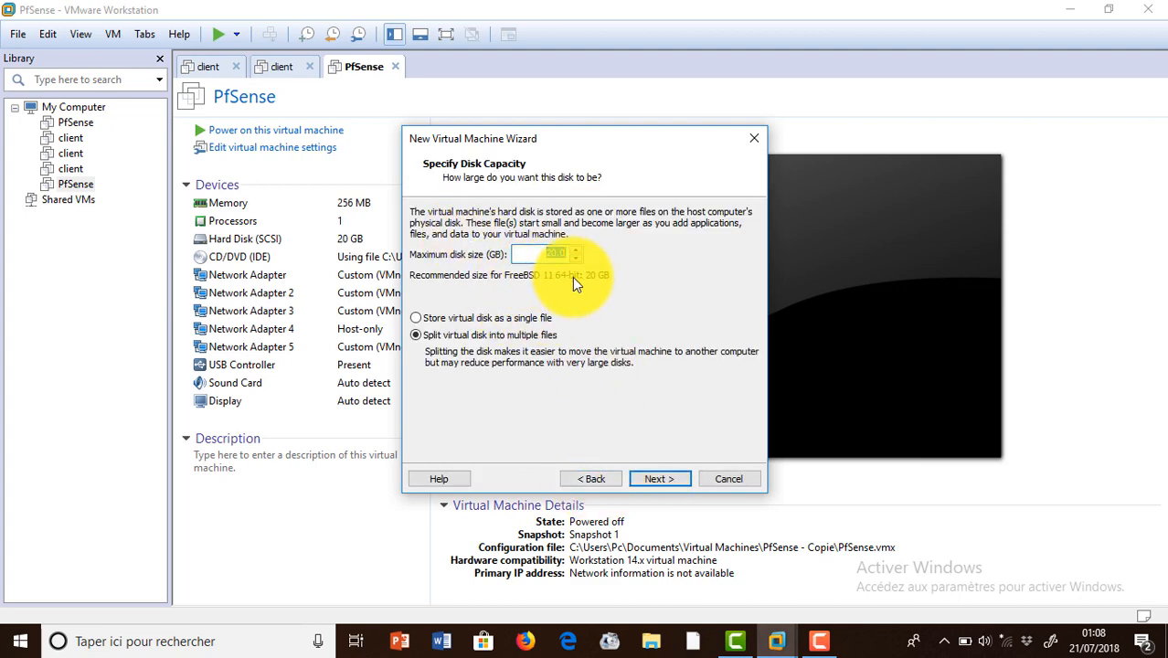
left_click(659, 479)
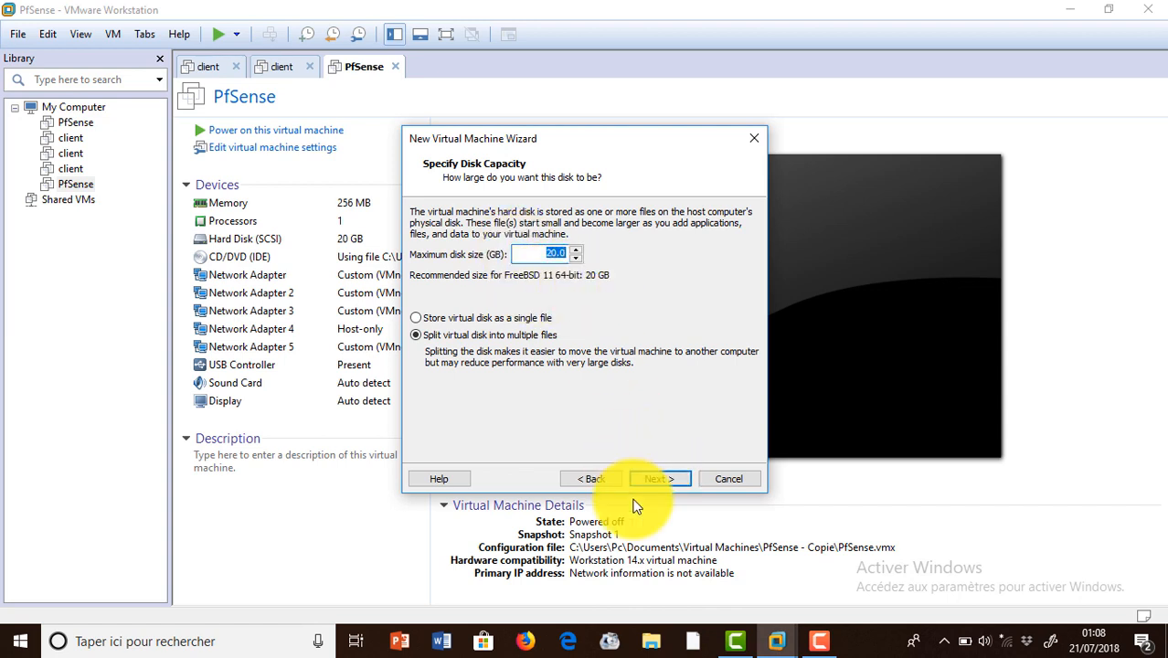
left_click(659, 479)
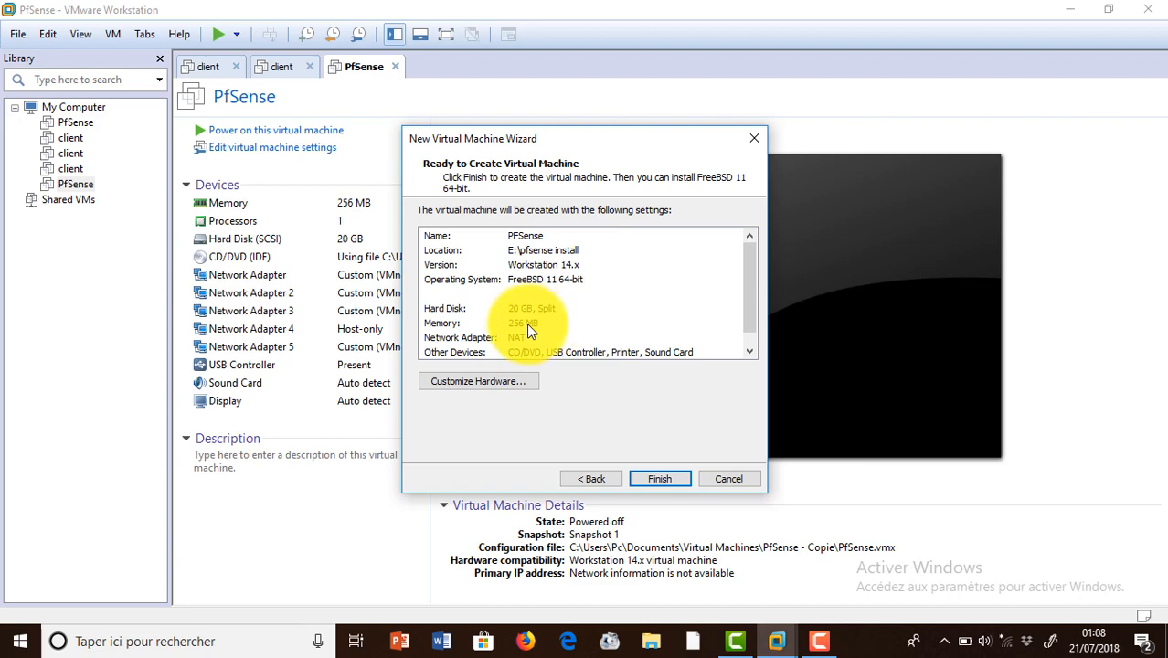
scroll(528, 327, "down", 1)
Add a second network adapter to the new machine's hardware.
left_click(510, 382)
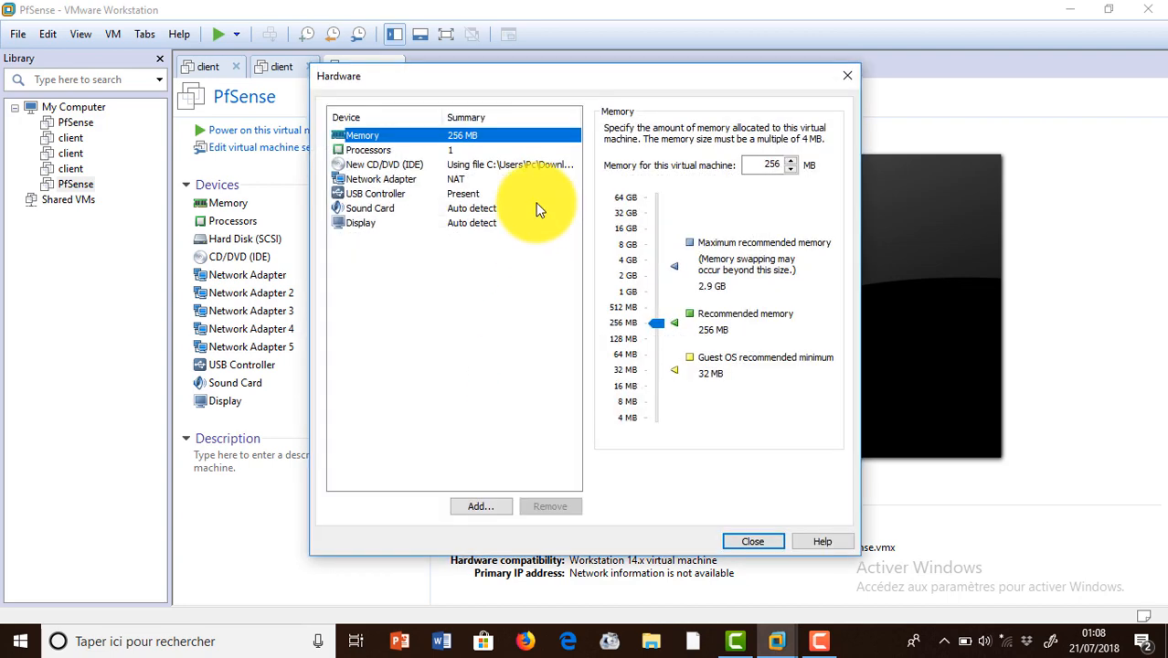
left_click(501, 506)
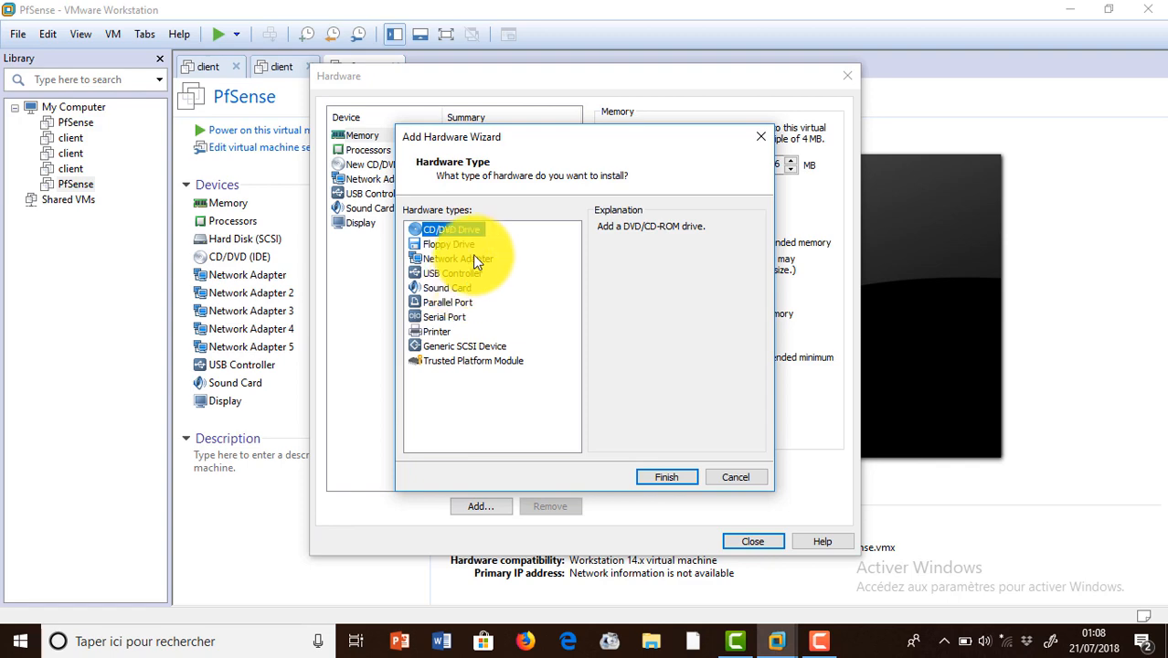
left_click(475, 258)
left_click(664, 479)
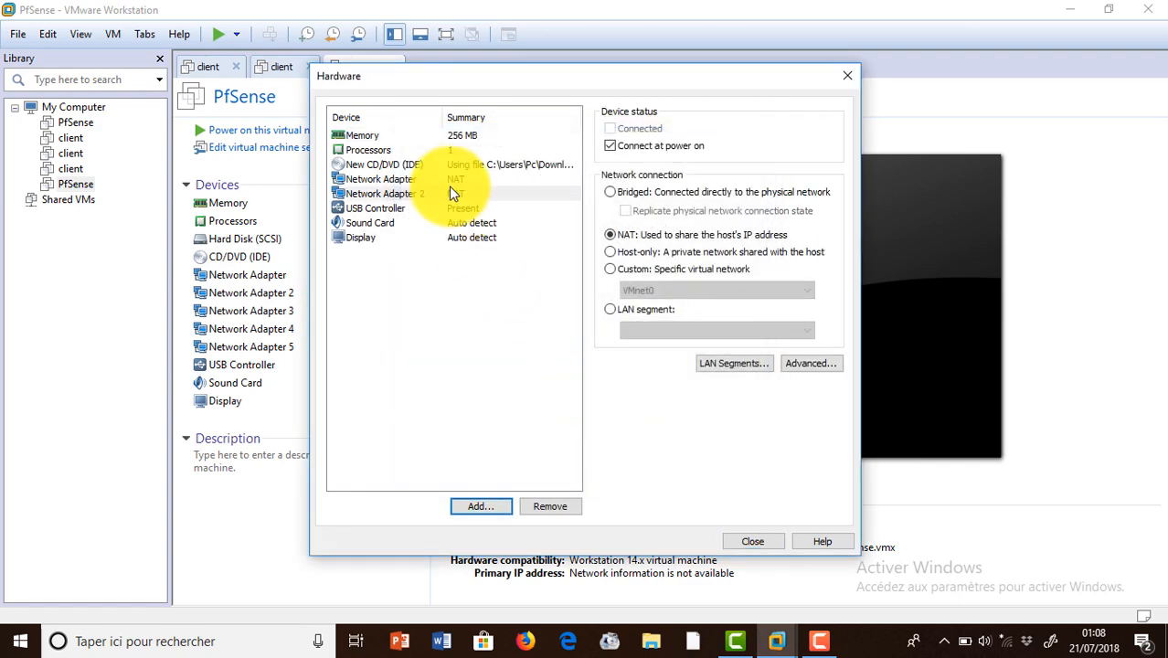
Put Network Adapter 1 on custom VMnet2 and Adapter 2 on VMnet3, then create the machine.
left_click(452, 173)
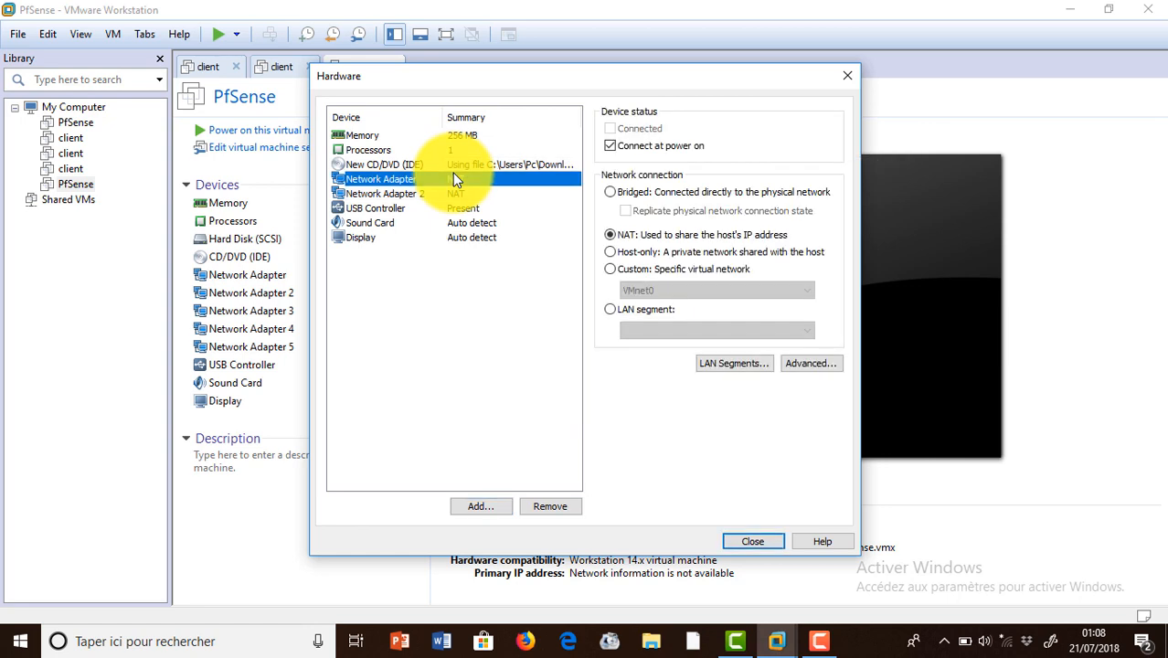
left_click(649, 270)
left_click(658, 290)
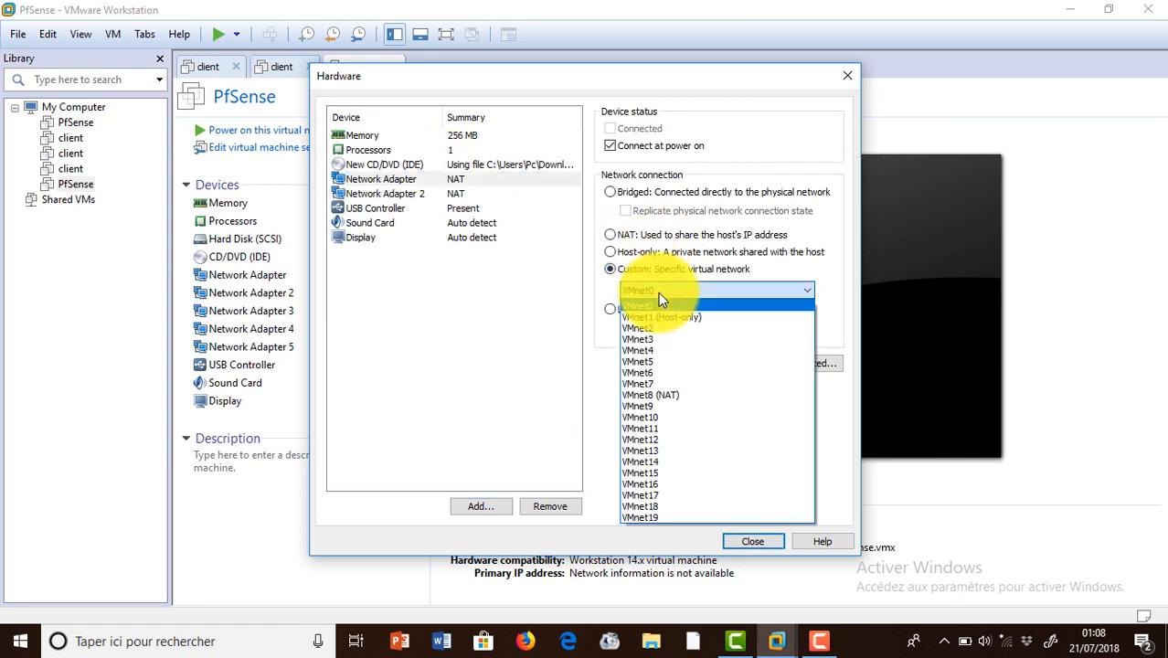
left_click(667, 328)
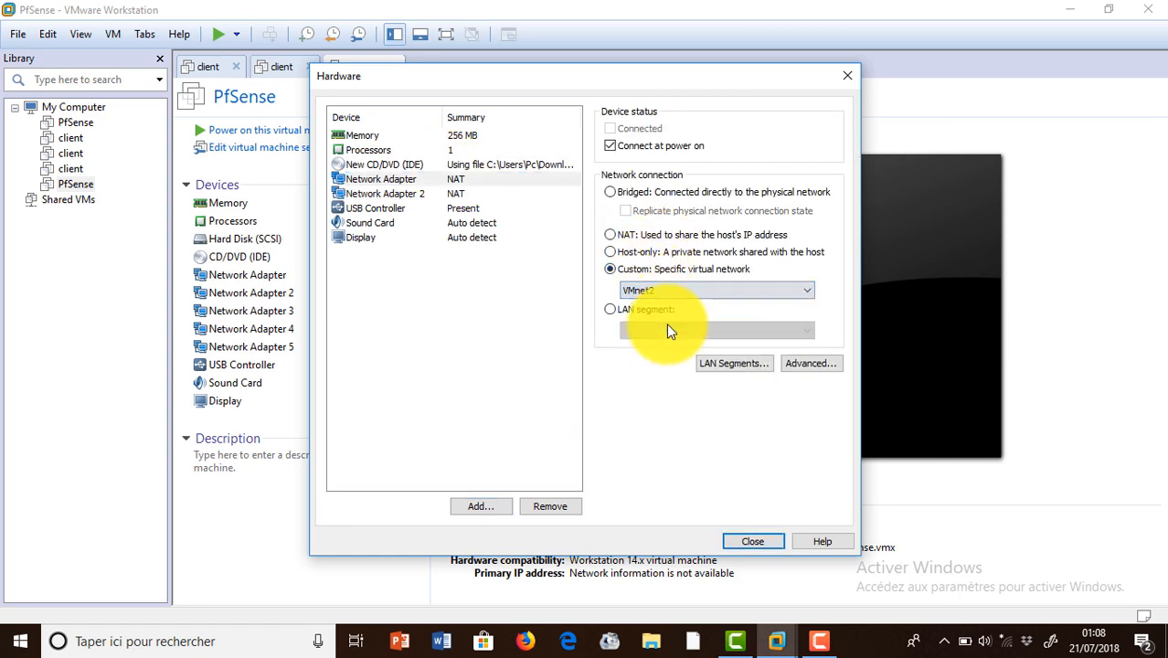
left_click(462, 194)
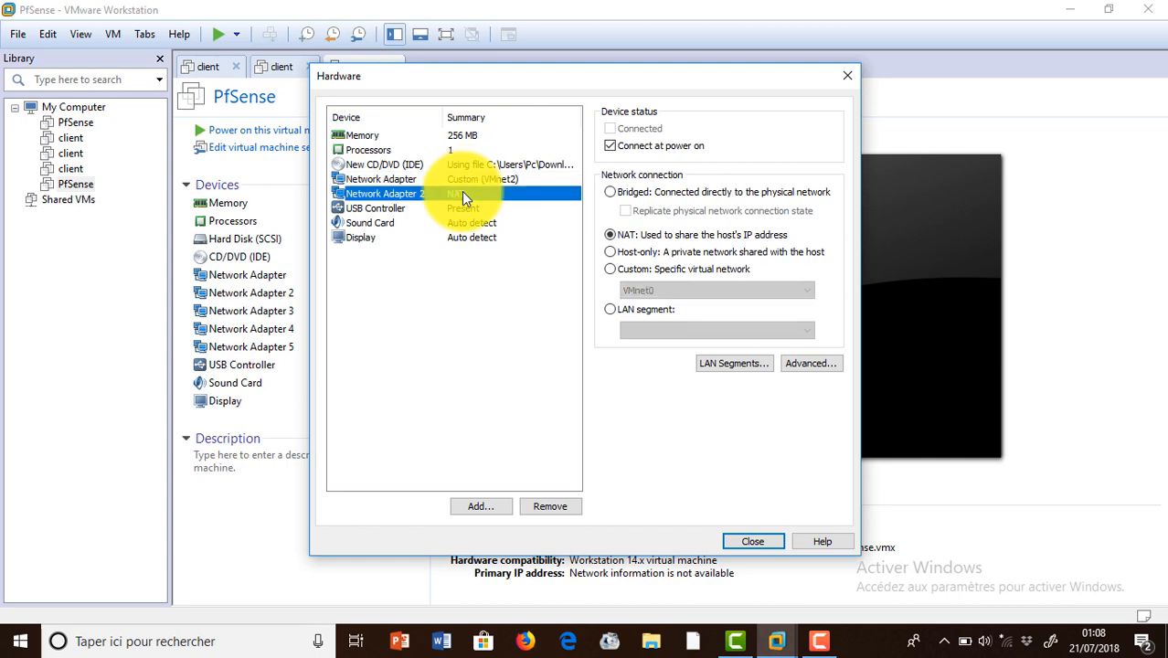
left_click(656, 273)
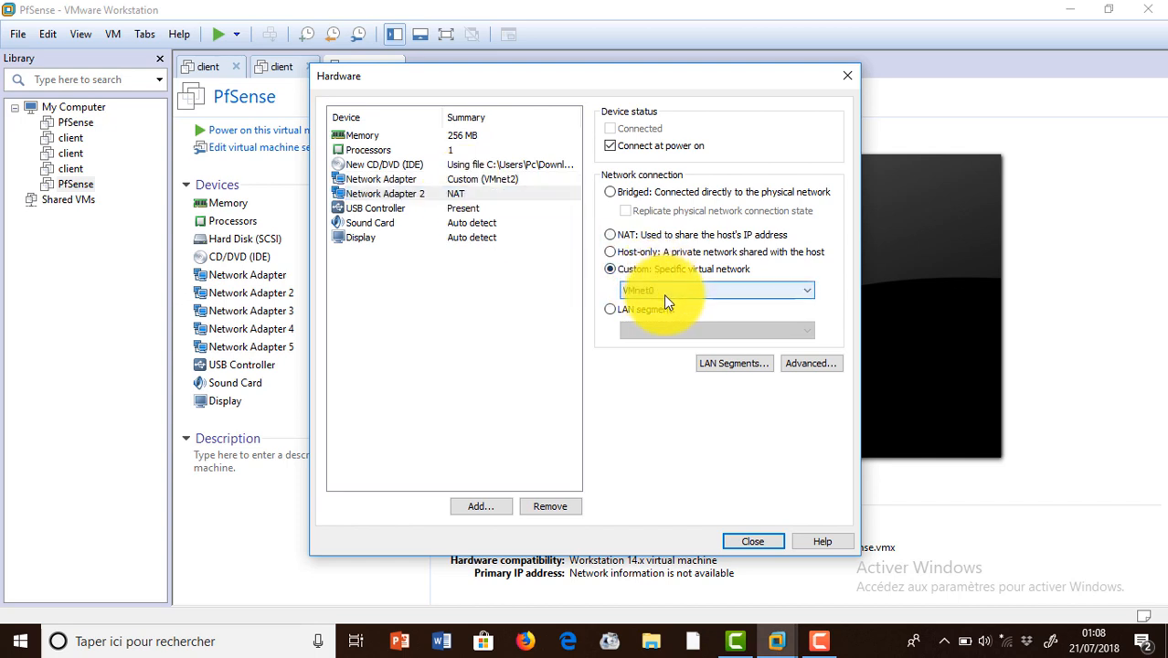
left_click(663, 293)
left_click(667, 338)
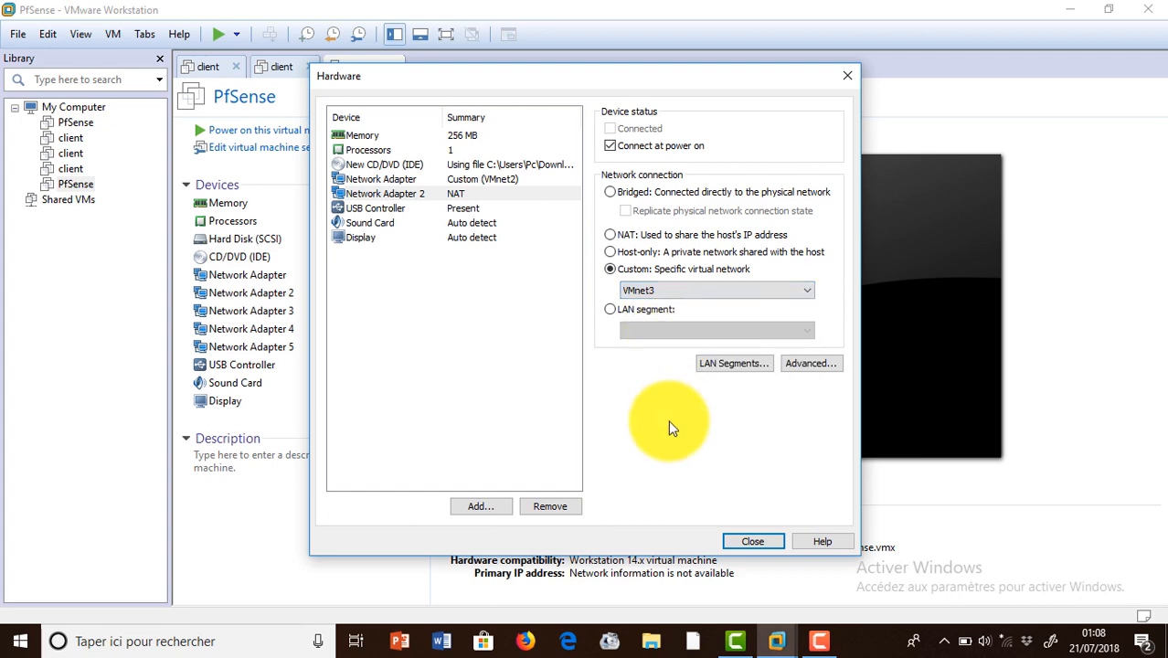
left_click(748, 539)
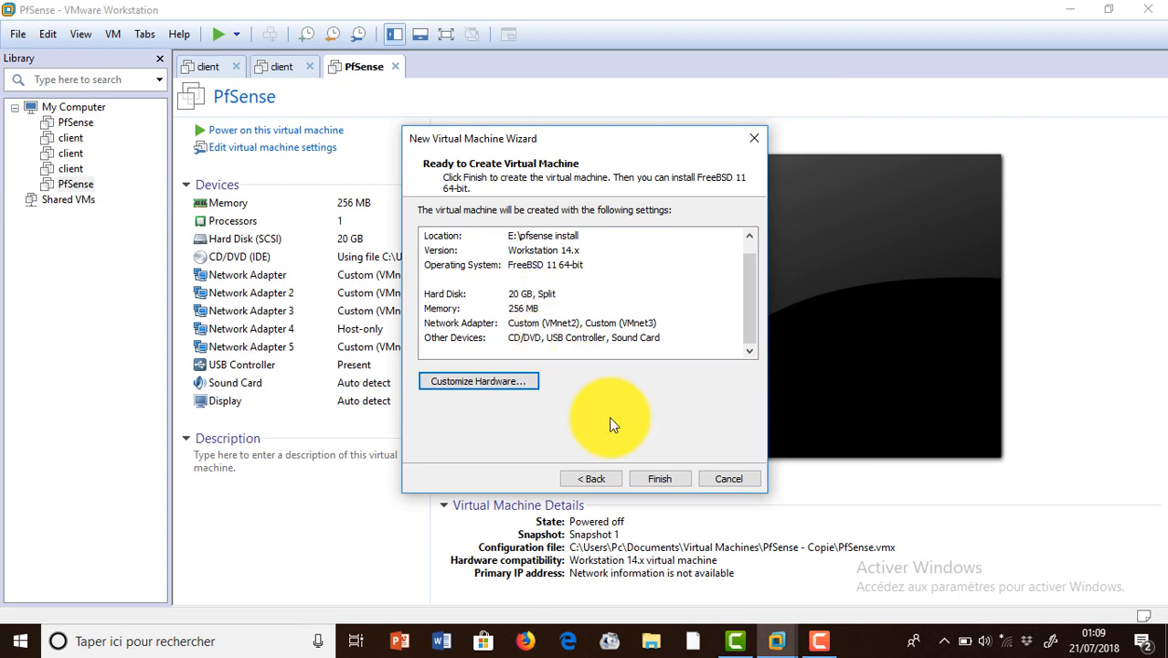
left_click(644, 475)
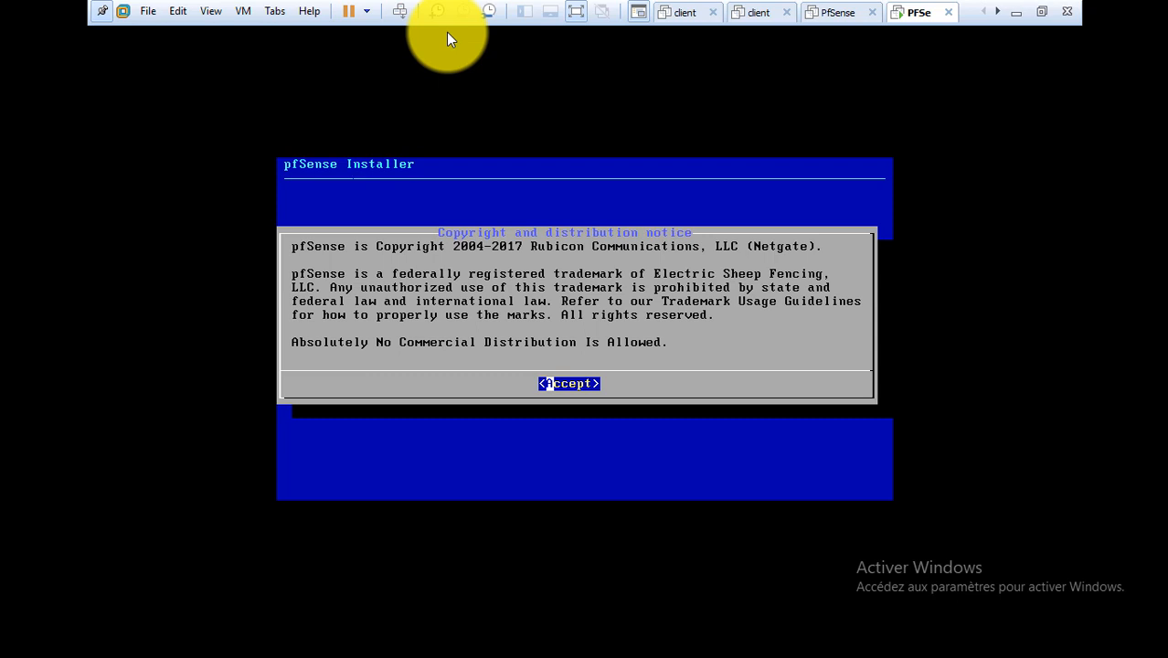
Accept the pfSense copyright notice and choose Install from the welcome menu.
key("Return")
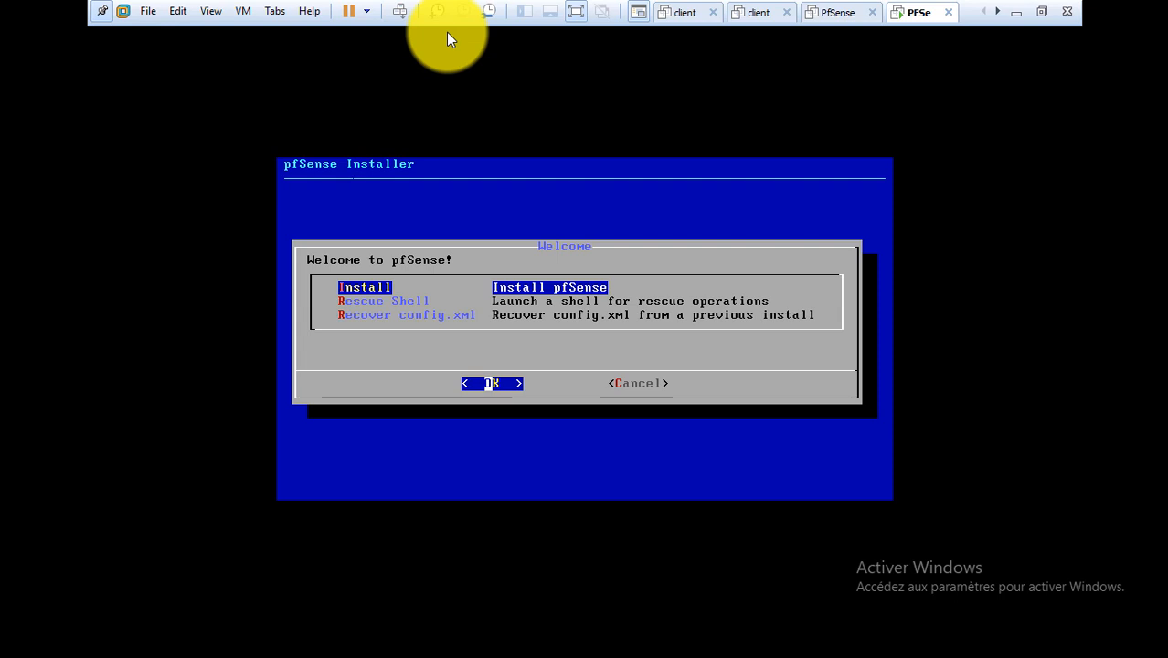
key("Down")
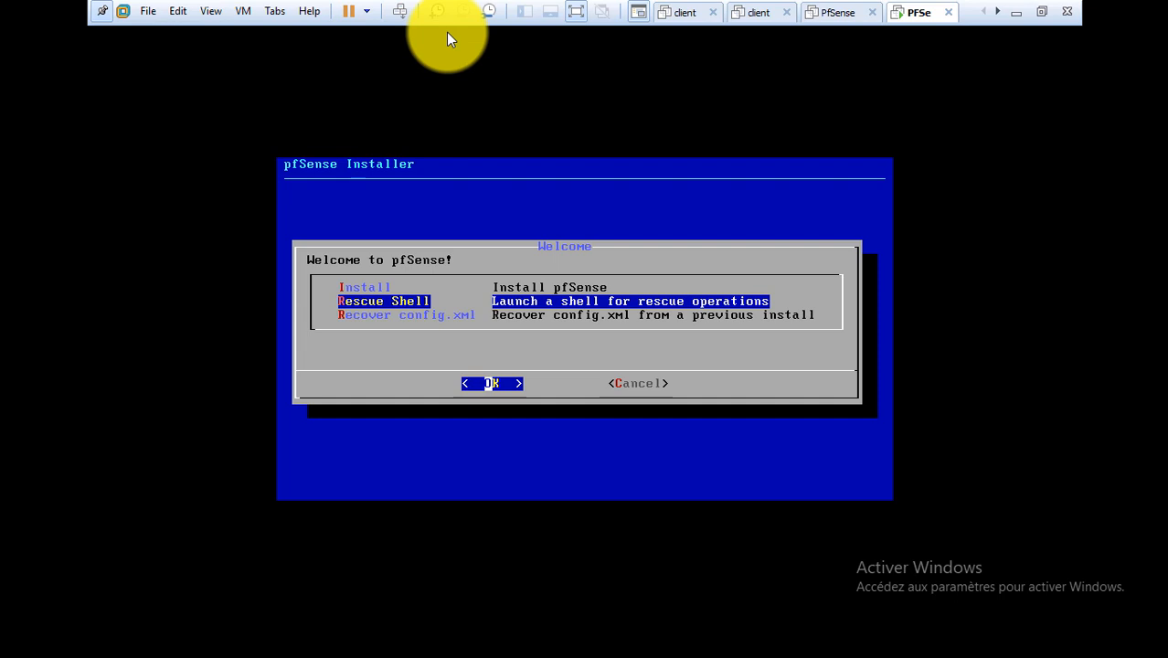
key("Down")
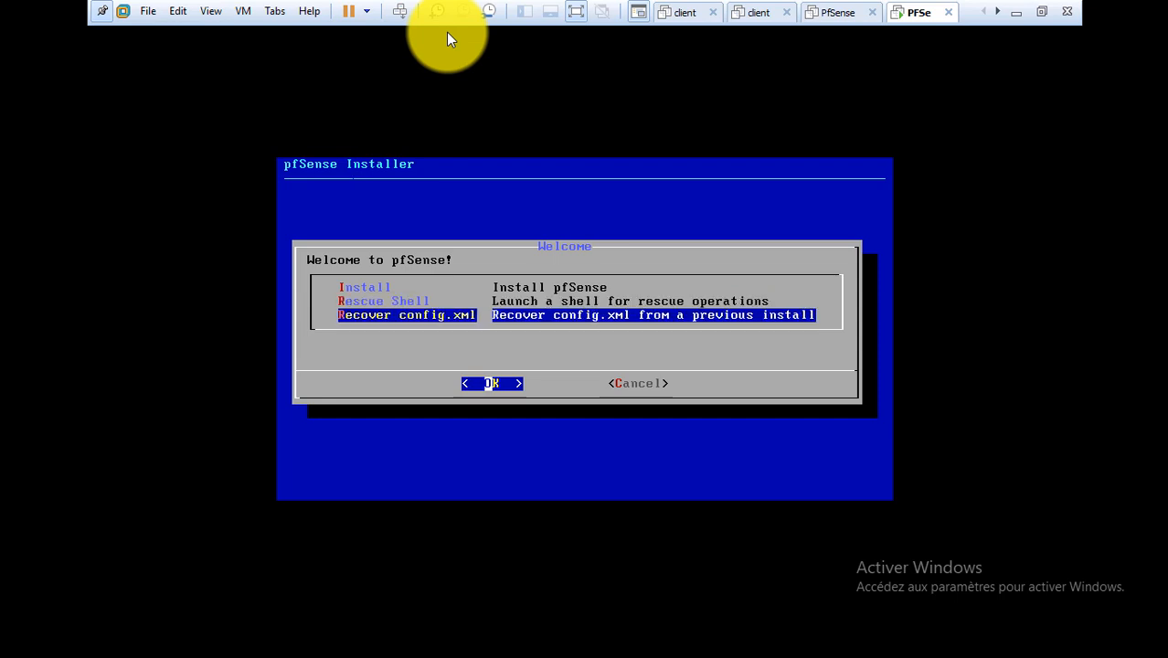
key("Up")
key("Up")
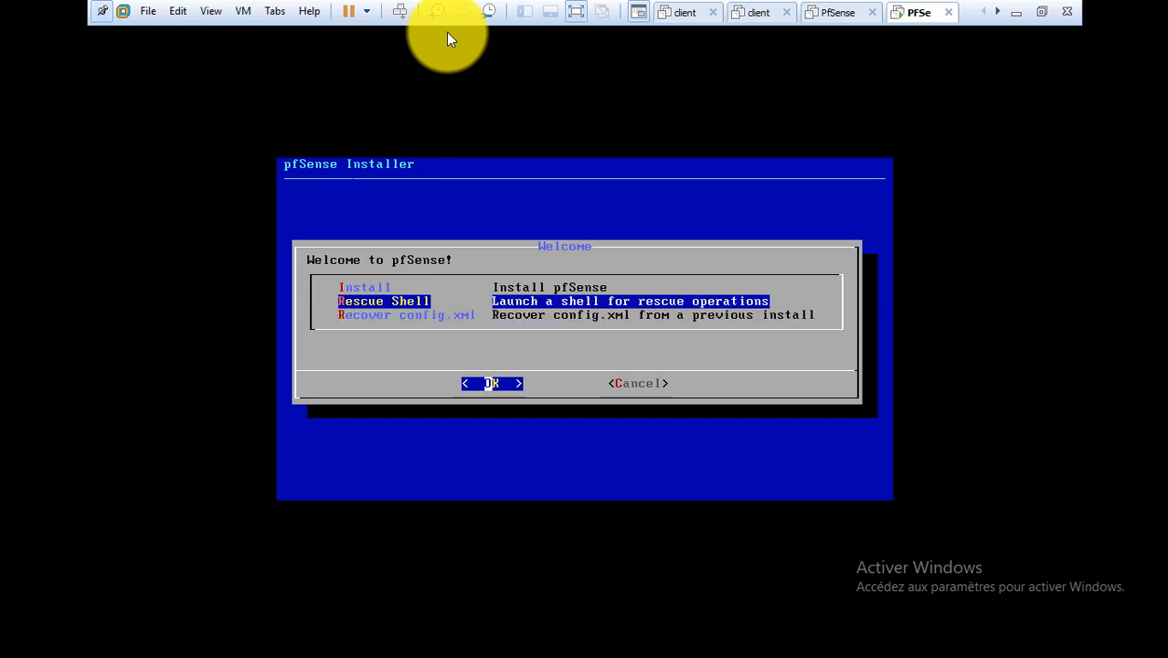
key("Return")
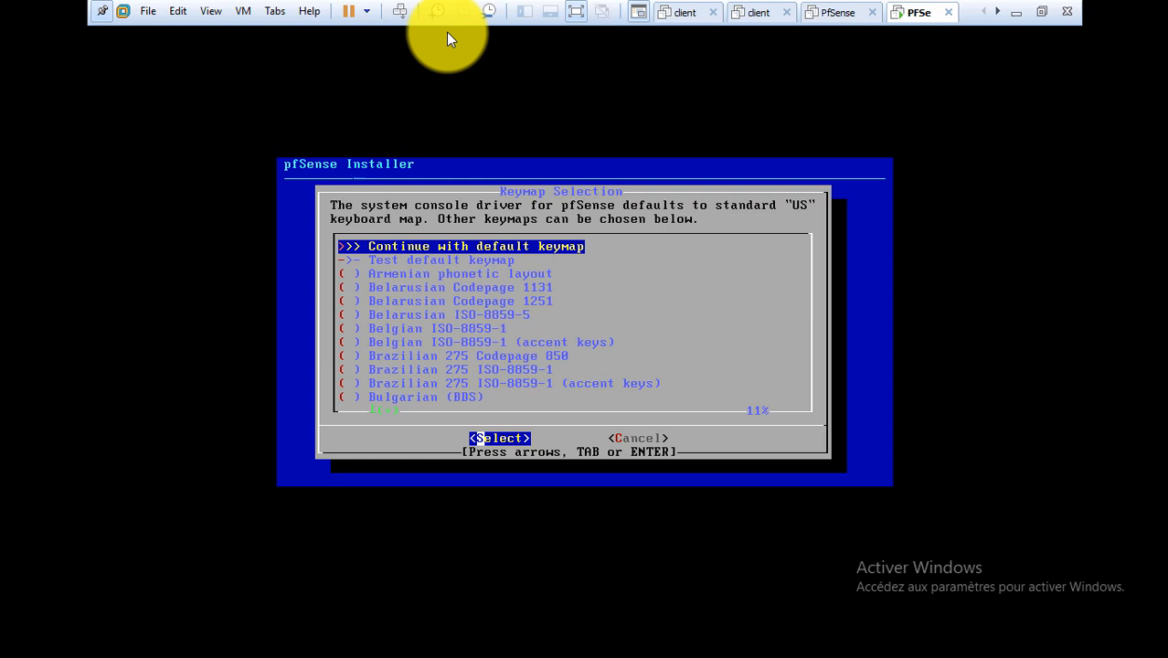
Select the French ISO-8859-1 keyboard layout in the pfSense installer.
key("Down")
key("Down")
key("Down")
key("Down")
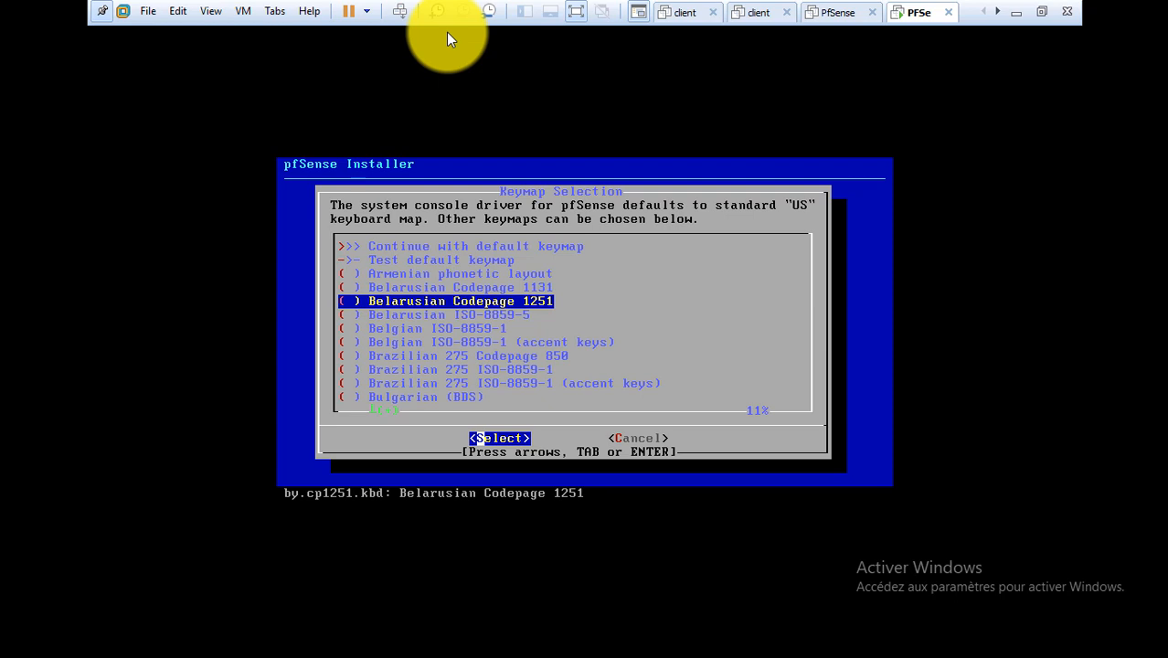
key("Down")
key("Down")
key("Down")
key("Down")
key("Down")
key("Down")
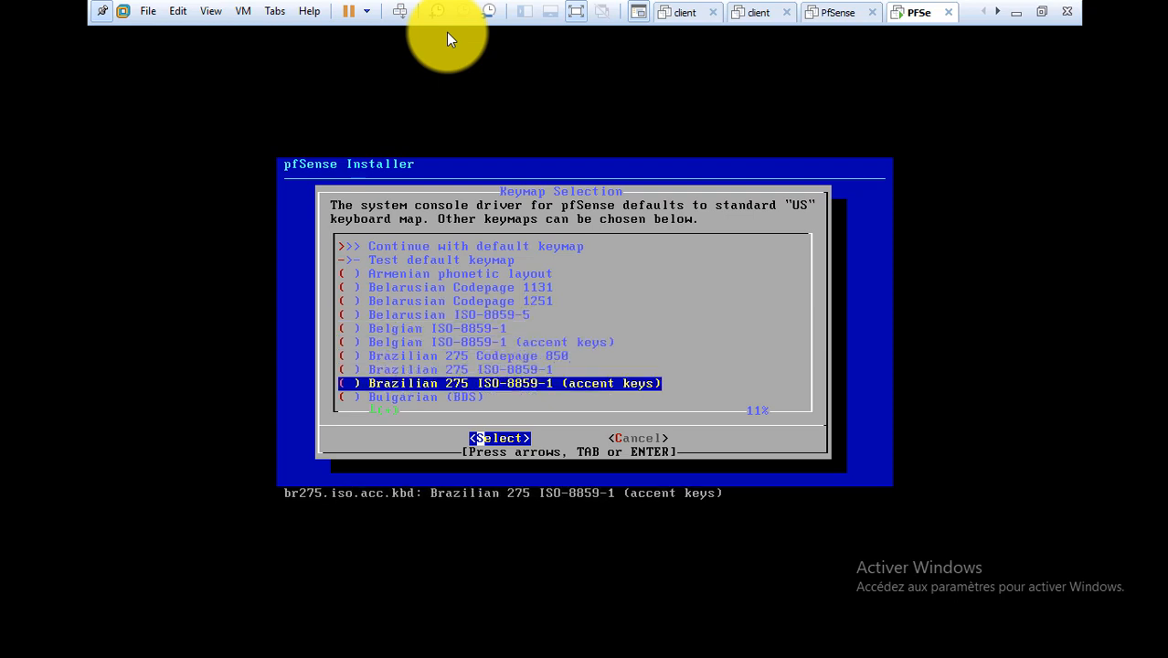
key("Down")
key("Down")
key("Down")
key("Down")
key("Down")
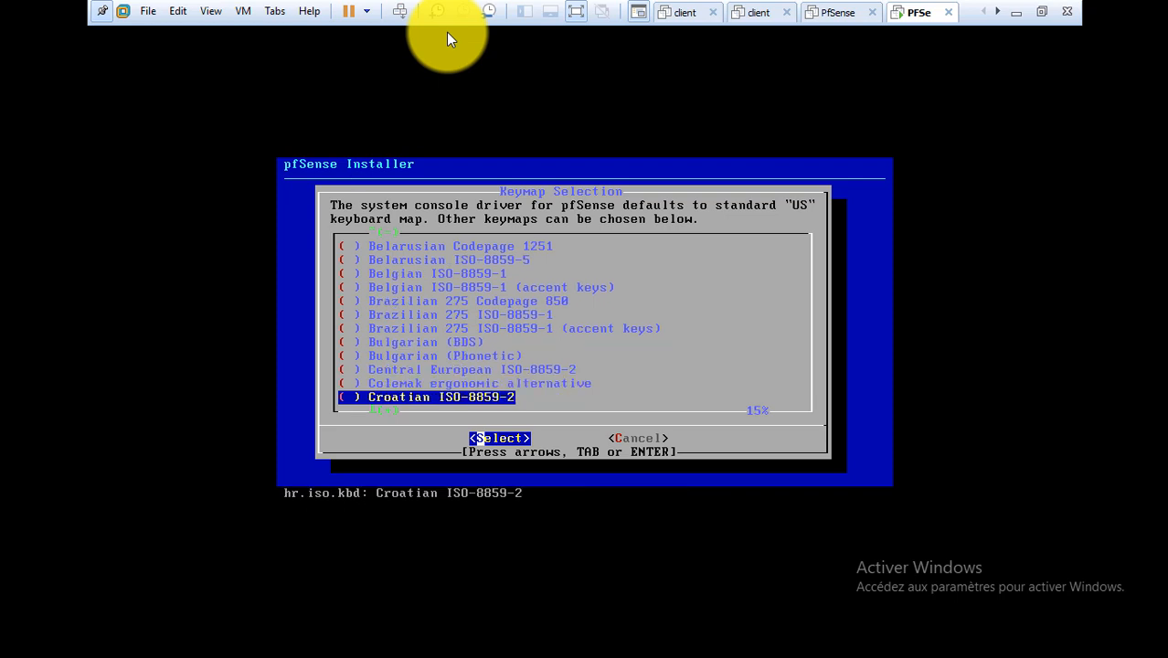
key("Down")
key("Down")
key("Down")
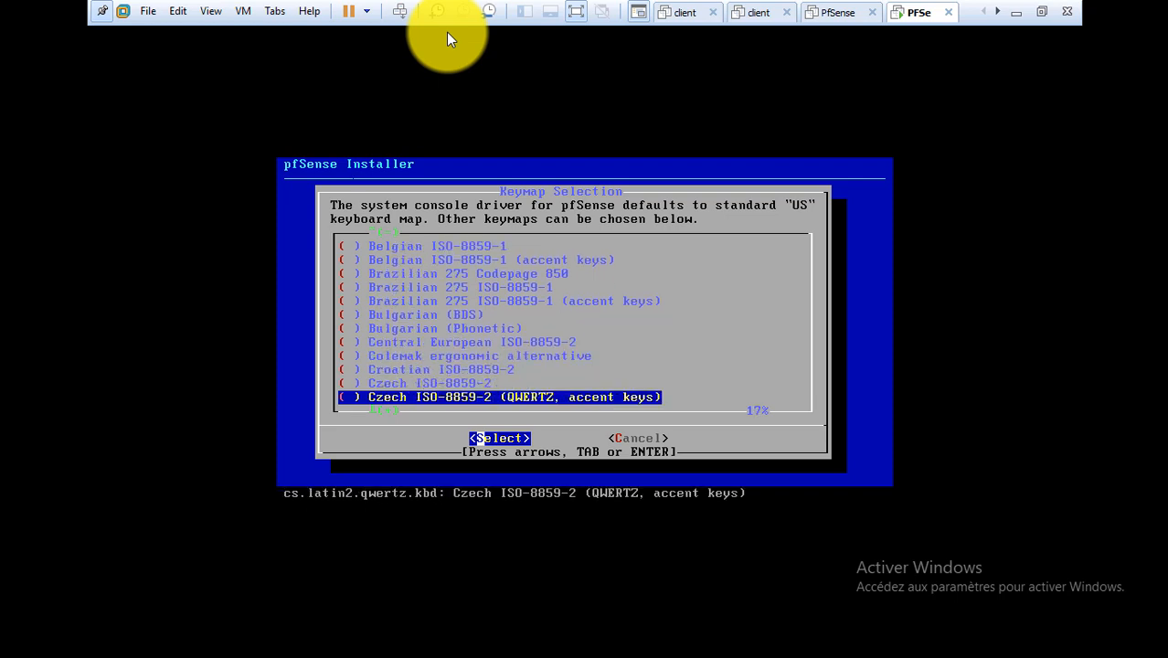
key("Down")
key("Down")
key("Down")
key("Down")
key("Down")
key("Down")
key("Down")
key("Down")
key("Down")
key("Down")
key("Down")
key("Down")
key("Down")
key("Down")
key("Down")
key("Down")
key("Down")
key("Down")
key("Down")
key("Down")
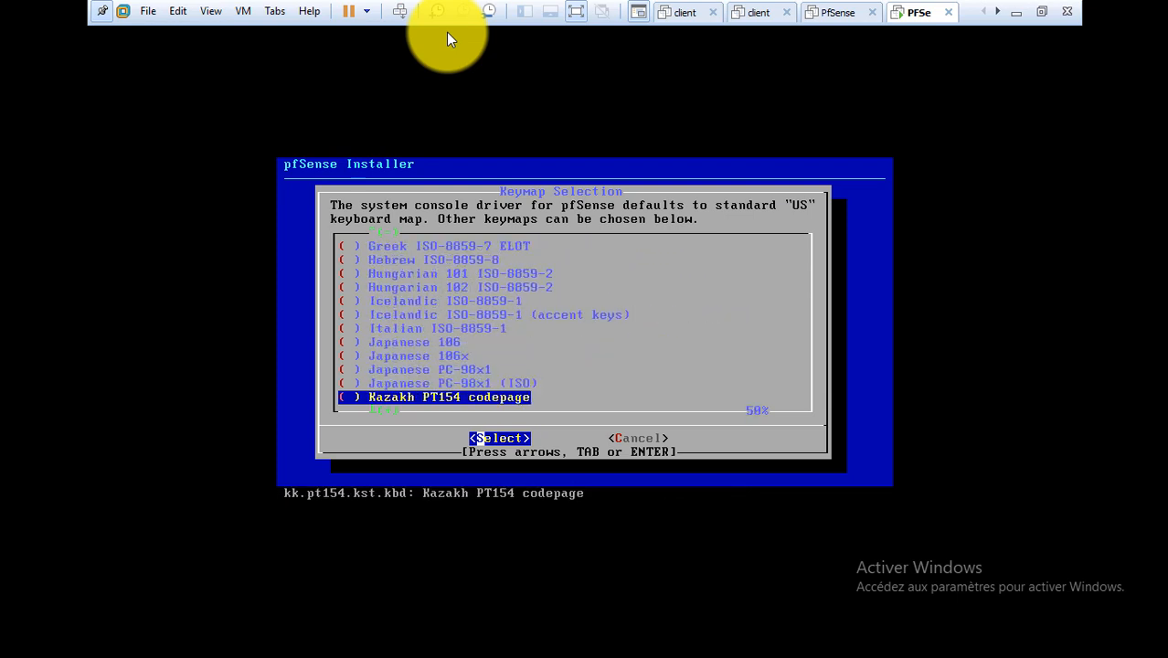
key("Up")
key("Up")
key("Up")
key("Up")
key("Up")
key("Up")
key("Up")
key("Up")
key("Up")
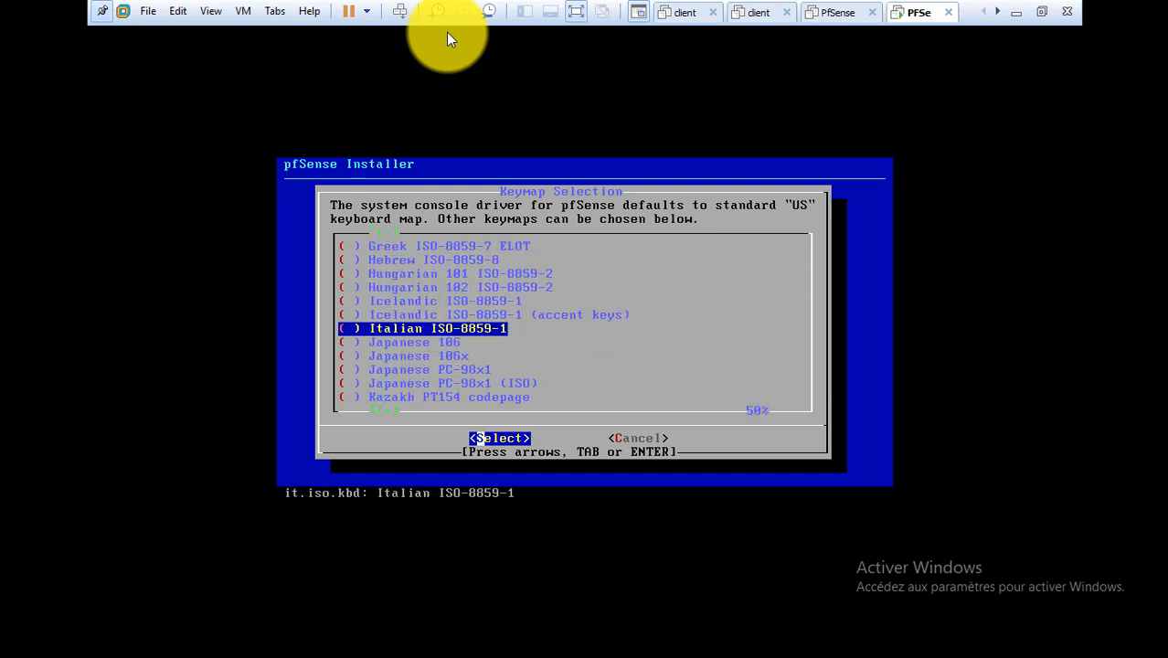
key("Up")
key("Up")
key("Up")
key("Up")
key("Up")
key("Up")
key("Up")
key("Up")
key("Up")
key("Up")
key("Up")
key("Up")
key("Up")
key("Up")
key("Up")
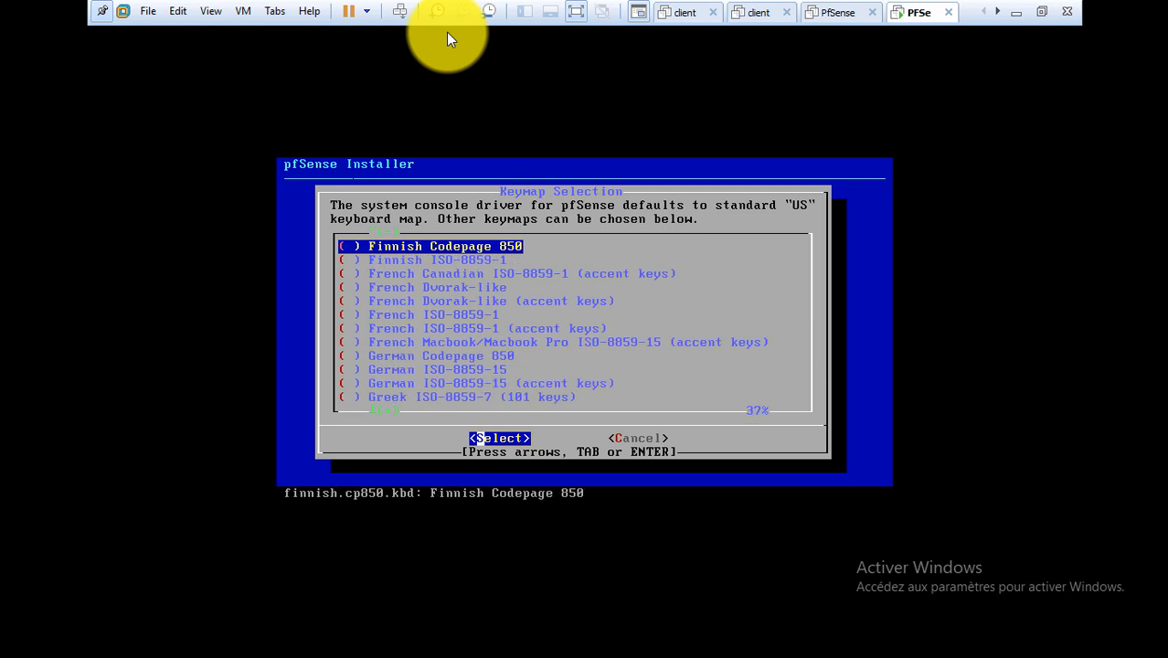
key("Down")
key("Down")
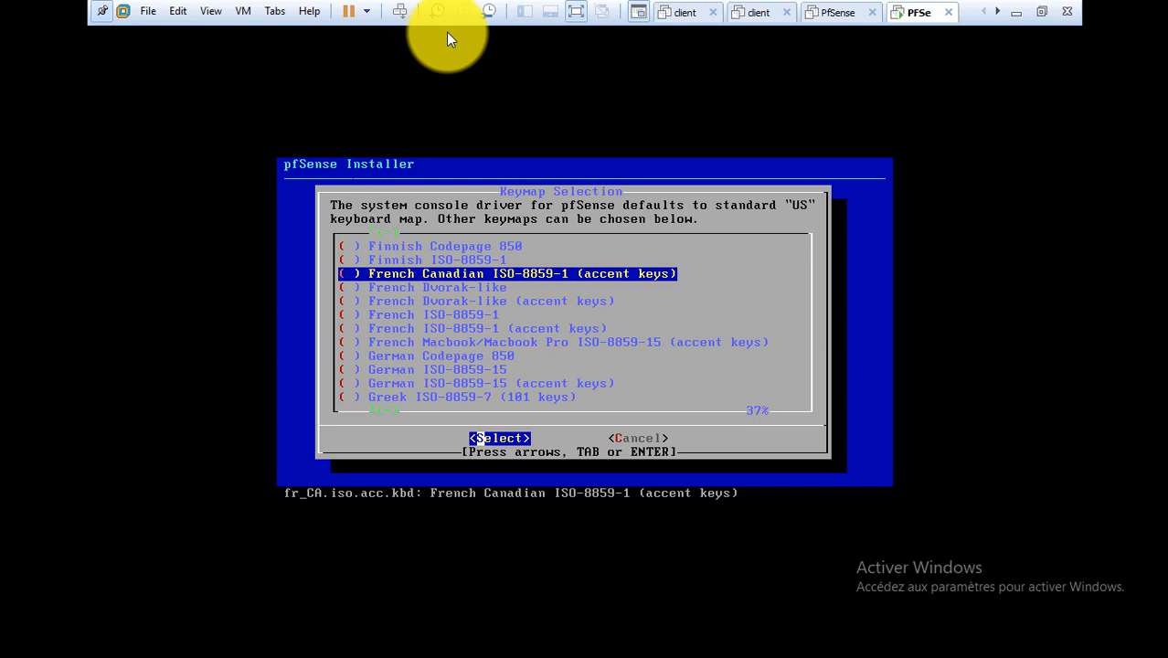
key("Down")
key("Down")
key("Down")
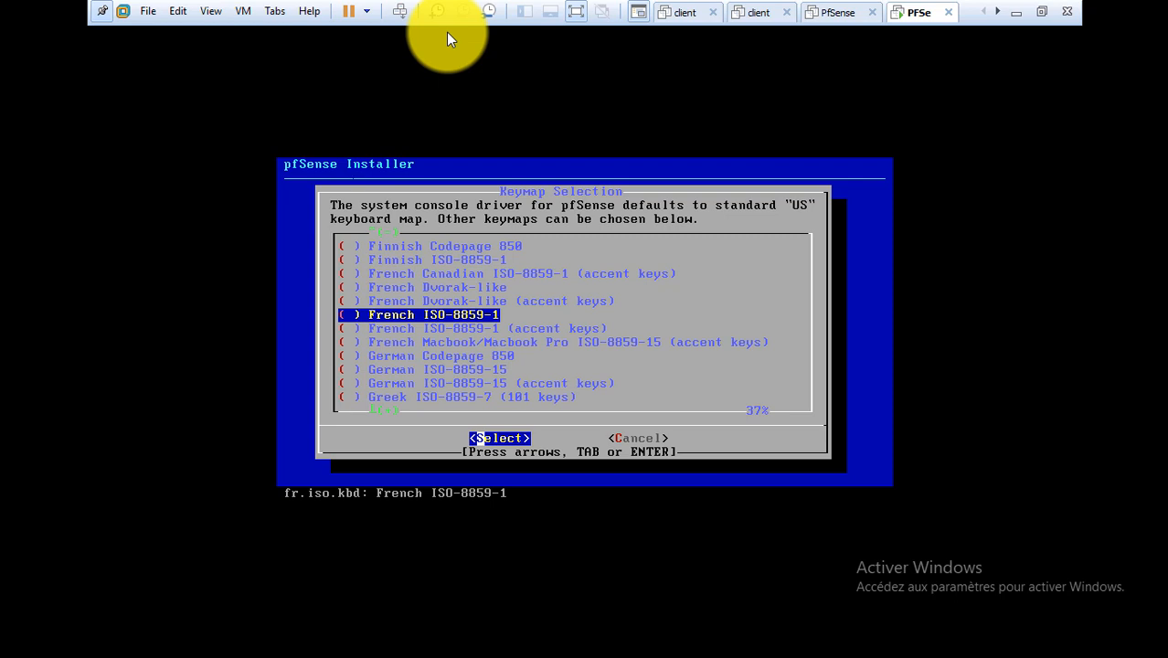
key("Right")
key("Left")
key("Right")
key("Left")
key("Return")
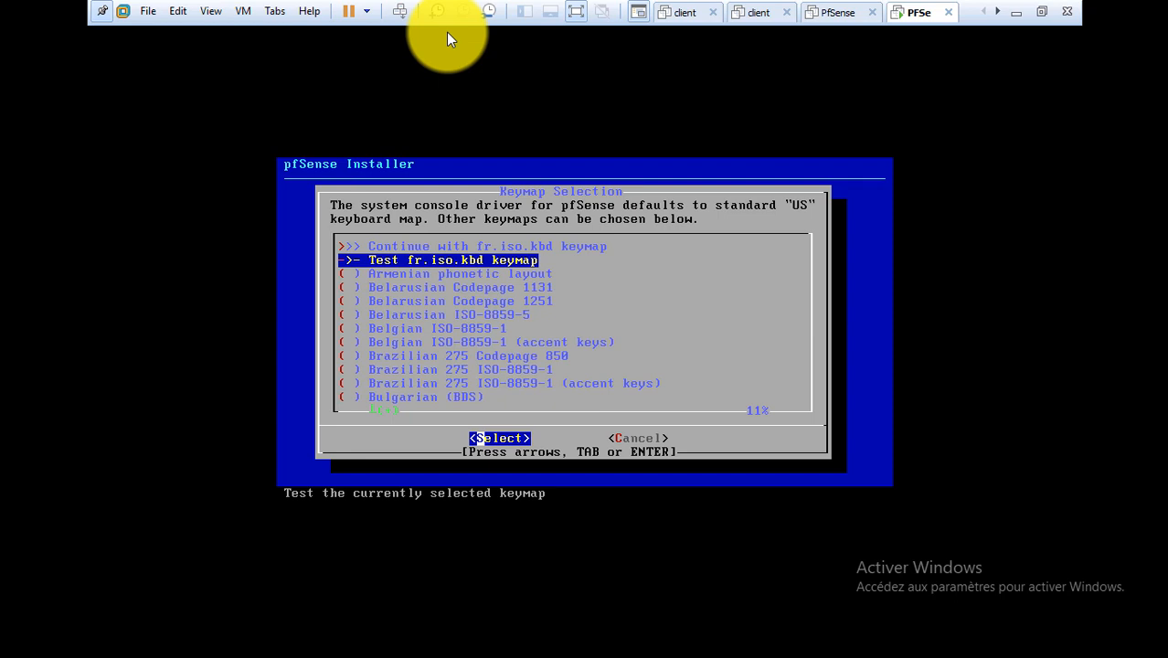
Test the fr.iso.kbd keymap by typing 'AW', then continue with it.
key("Down")
key("Down")
key("Down")
key("Down")
key("Down")
key("Down")
key("Down")
key("Down")
key("Down")
key("Down")
key("Down")
key("Down")
key("Down")
key("Down")
key("Down")
key("Down")
key("Down")
key("Down")
key("Down")
key("Down")
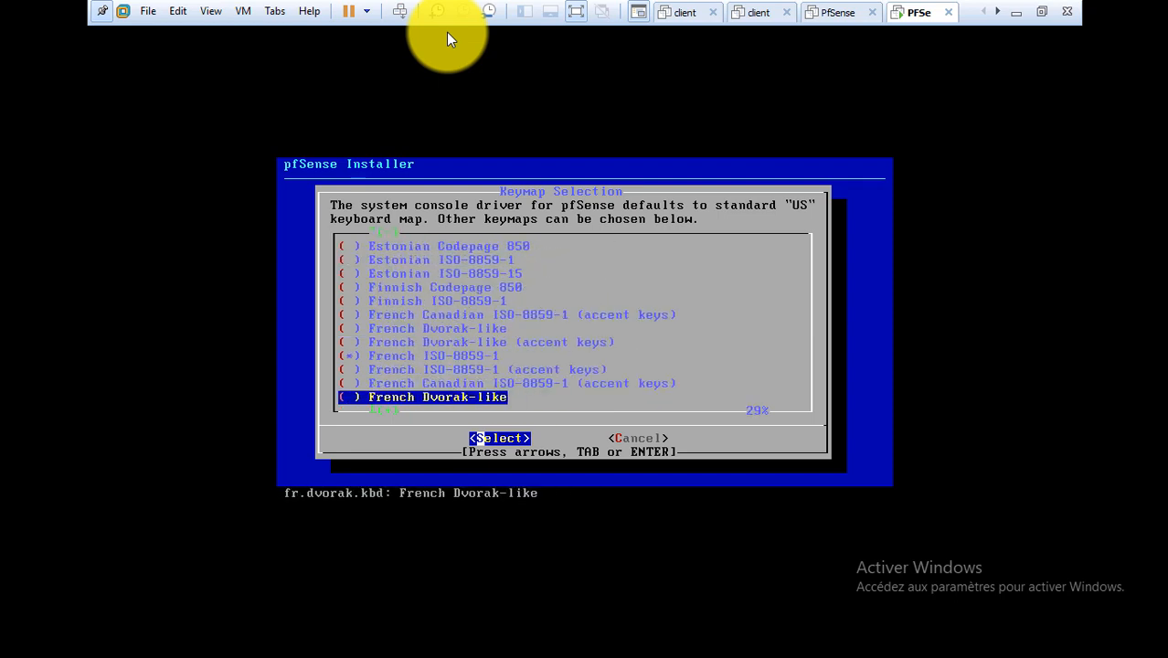
key("Down")
key("Down")
key("Down")
key("Down")
key("Up")
key("Up")
key("Up")
key("Up")
key("Up")
key("Up")
key("Up")
key("Up")
key("Up")
key("Up")
key("Up")
key("Up")
key("Up")
key("Up")
key("Up")
key("Up")
key("Up")
key("Up")
key("Up")
key("Up")
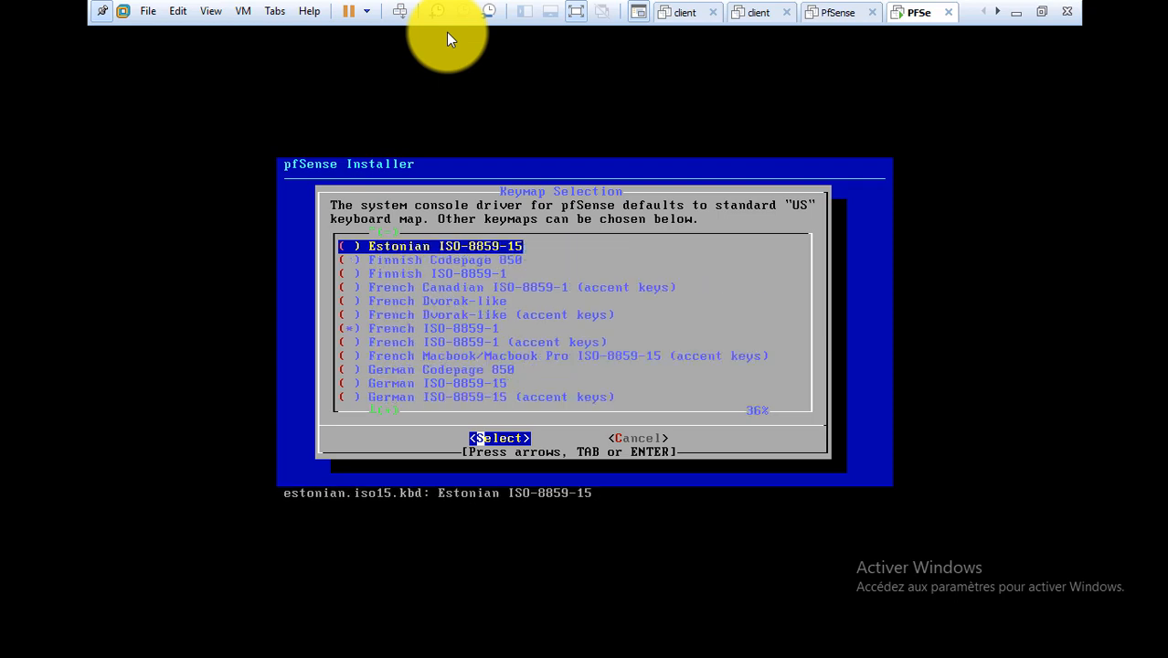
key("Down")
key("Down")
key("Down")
key("Down")
key("Down")
key("Down")
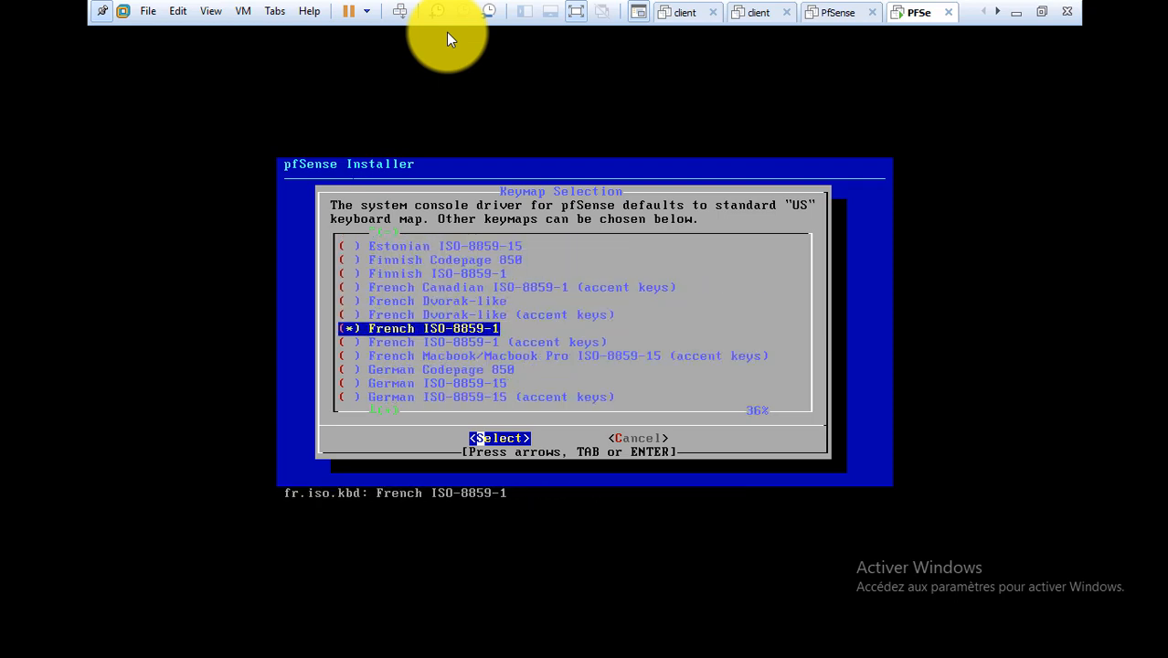
key("Tab")
key("Tab")
key("Return")
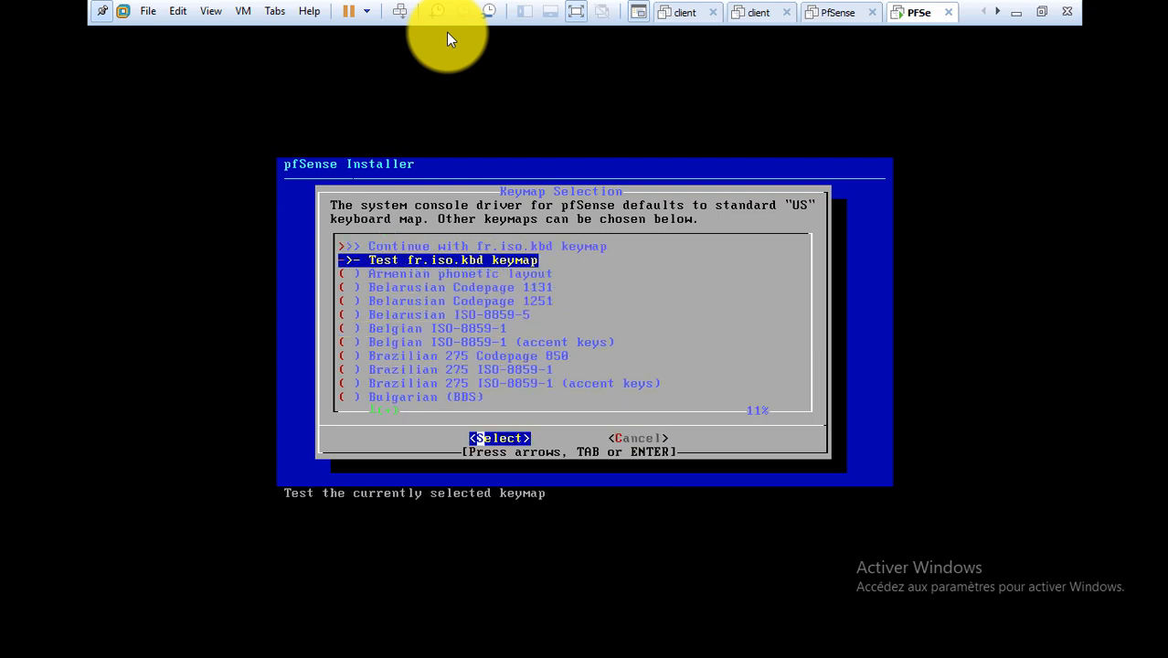
key("Return")
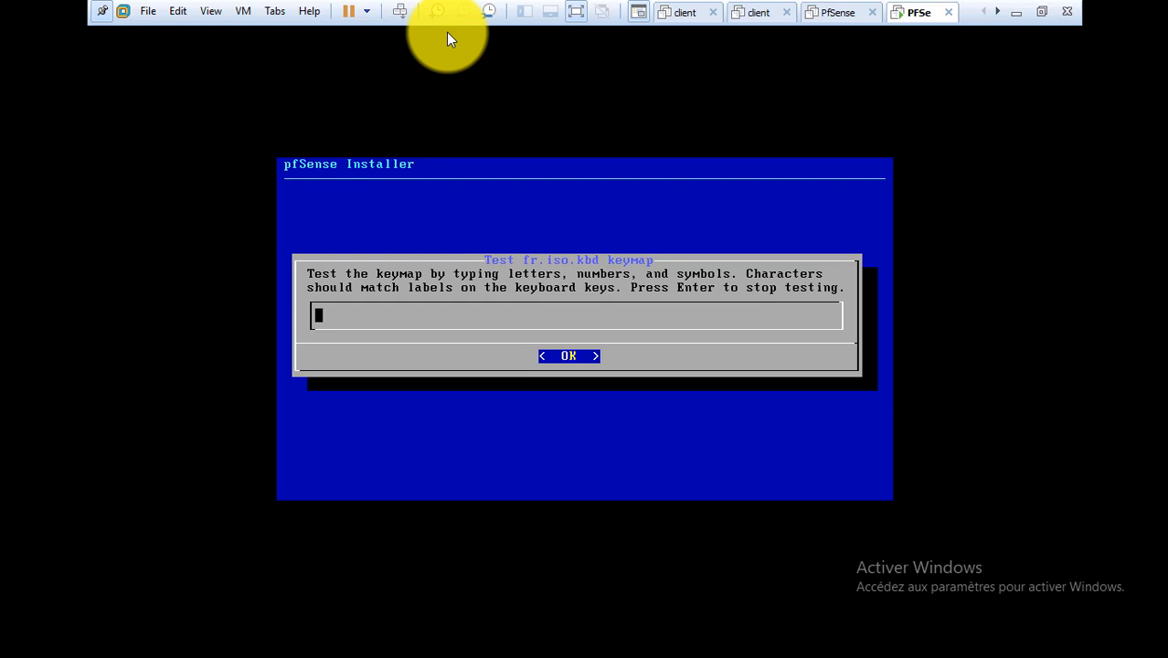
type("AW")
key("Return")
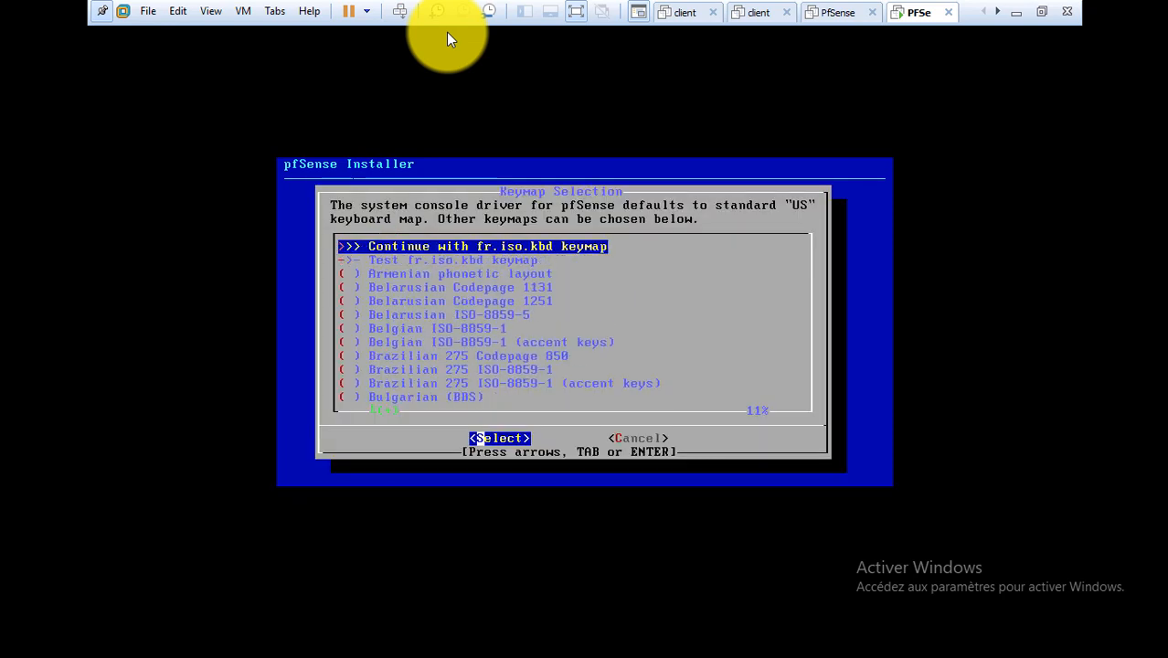
key("Return")
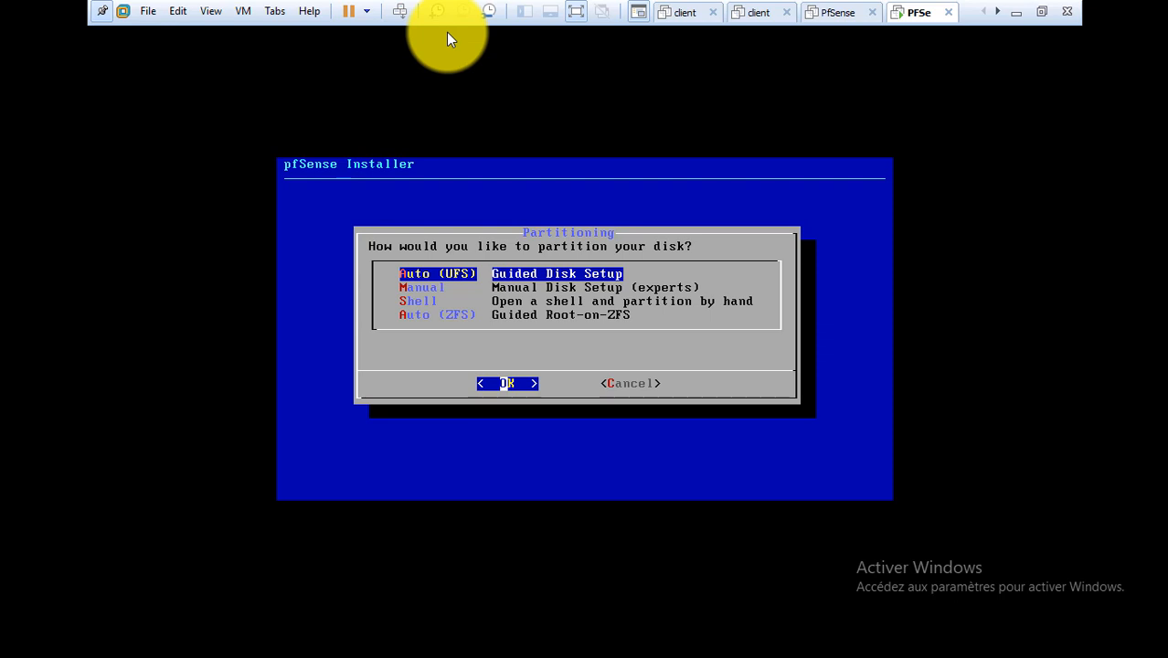
Accept Auto (UFS) guided disk setup and let pfSense install.
key("Return")
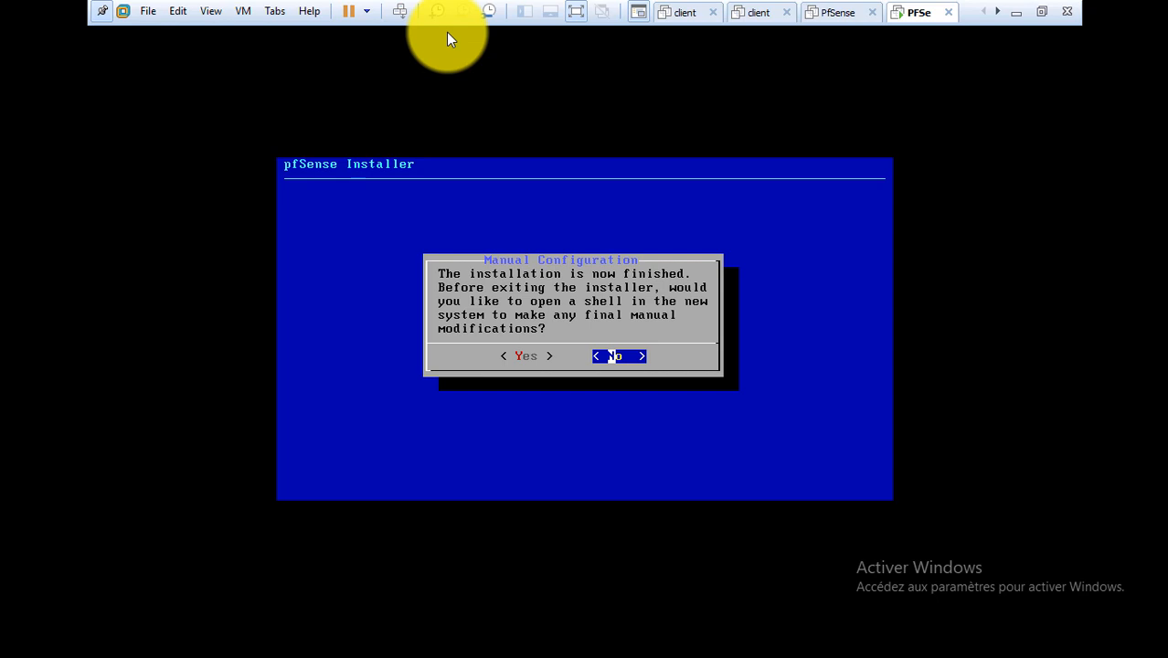
Skip the final shell and reboot into pfSense's console menu.
key("Return")
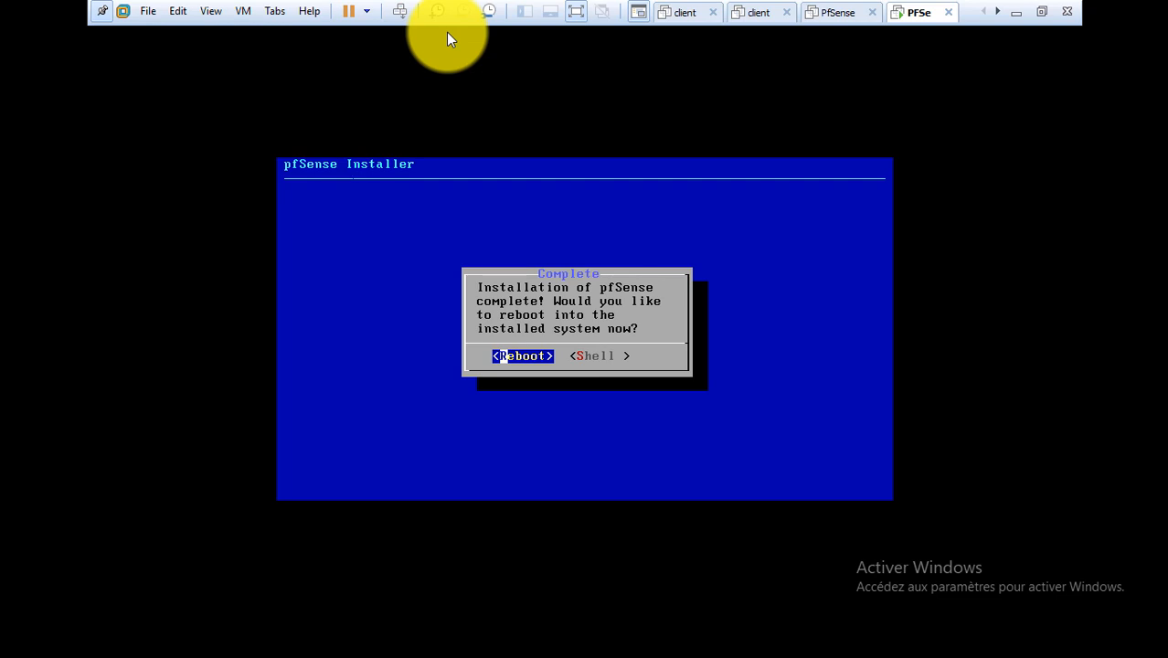
key("Return")
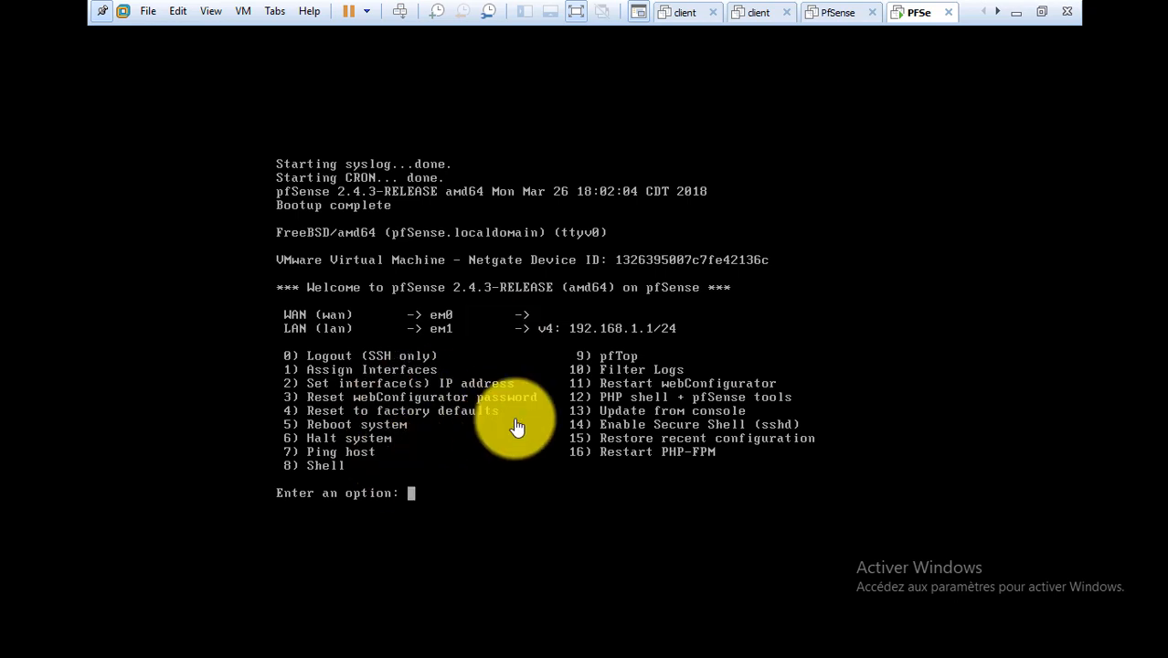
In the pfSense console, choose option 2 and select interface 1 (WAN) for IP configuration.
left_click(445, 489)
key("Down")
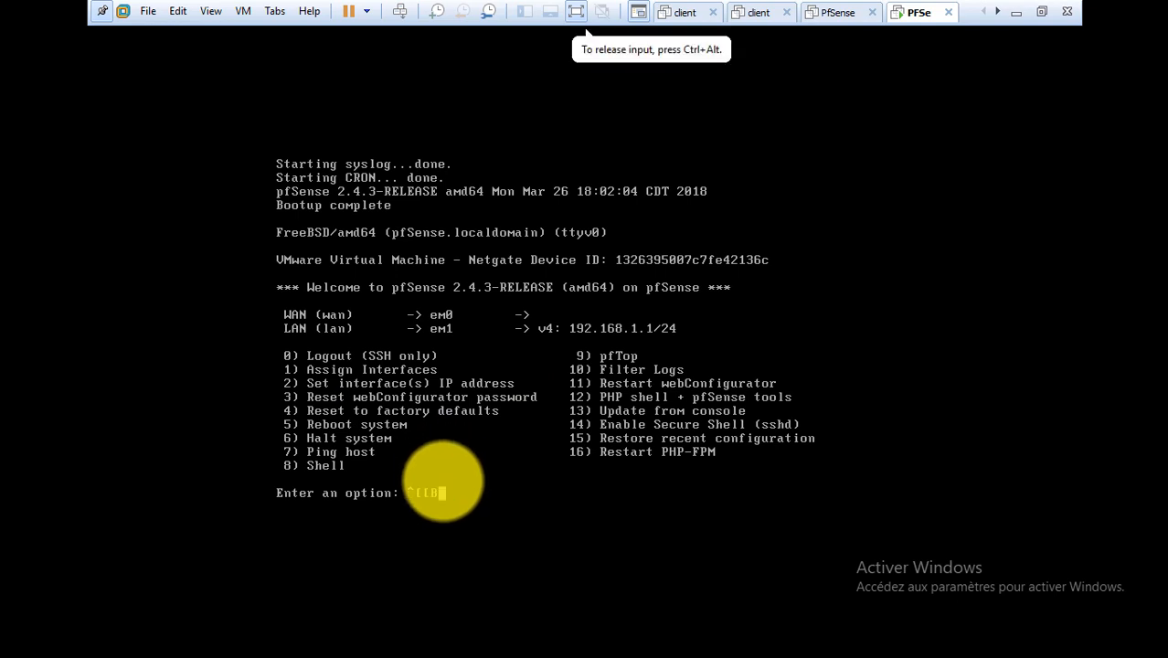
key("BackSpace")
key("BackSpace")
key("BackSpace")
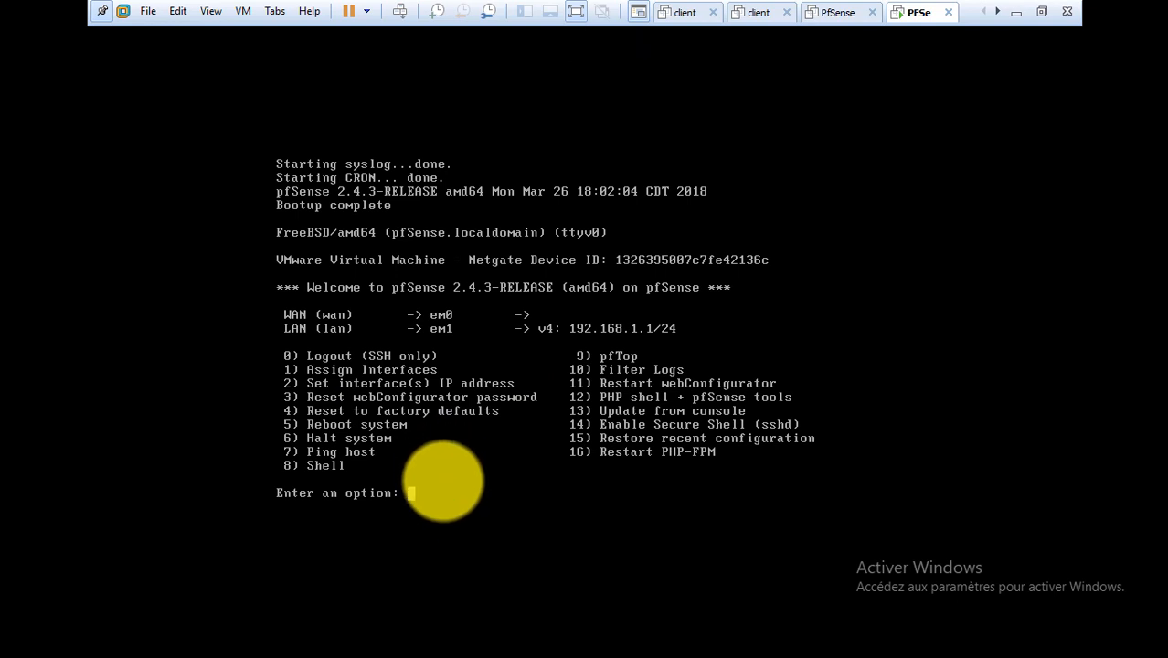
type("2")
key("Return")
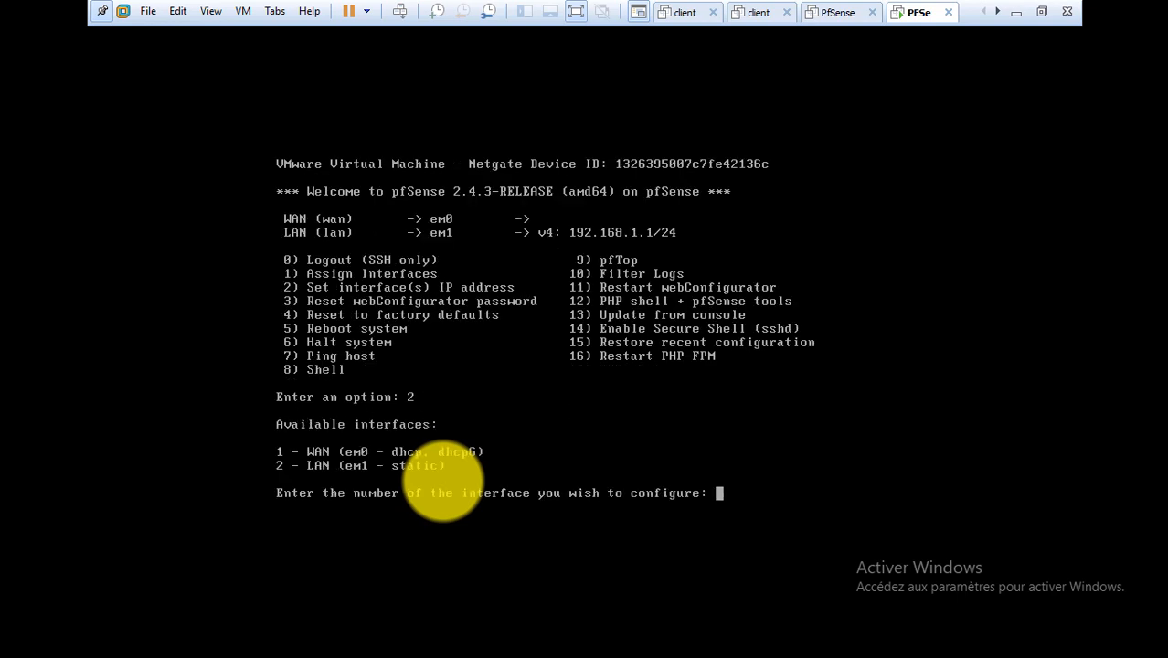
type("1")
key("Return")
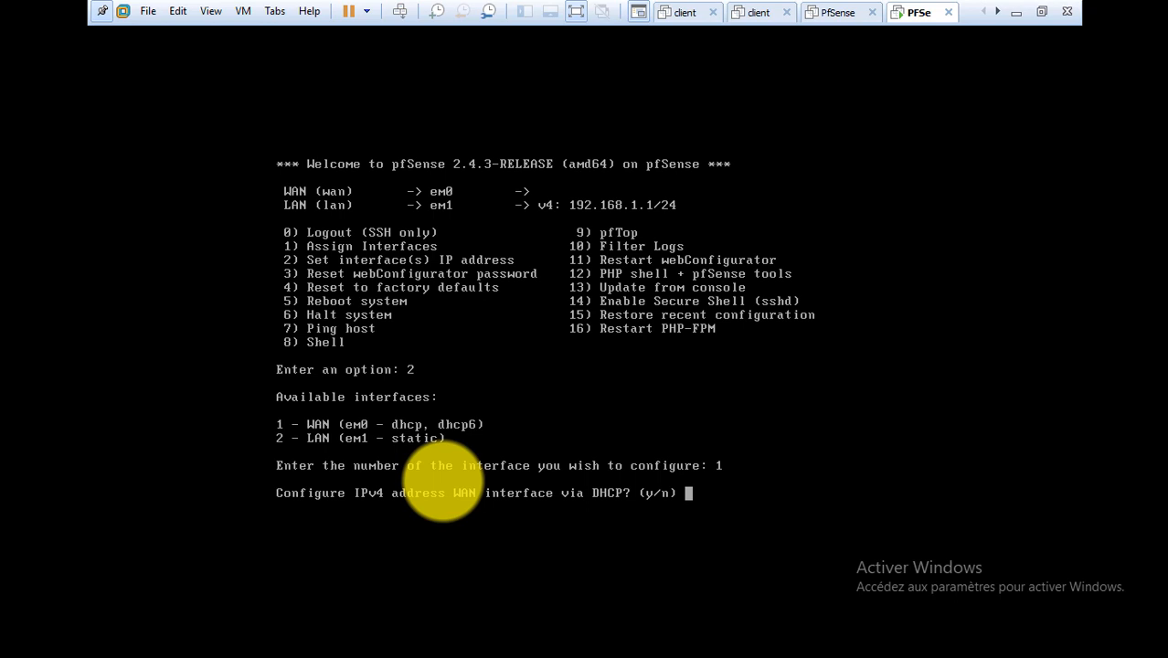
key("ctrl+alt")
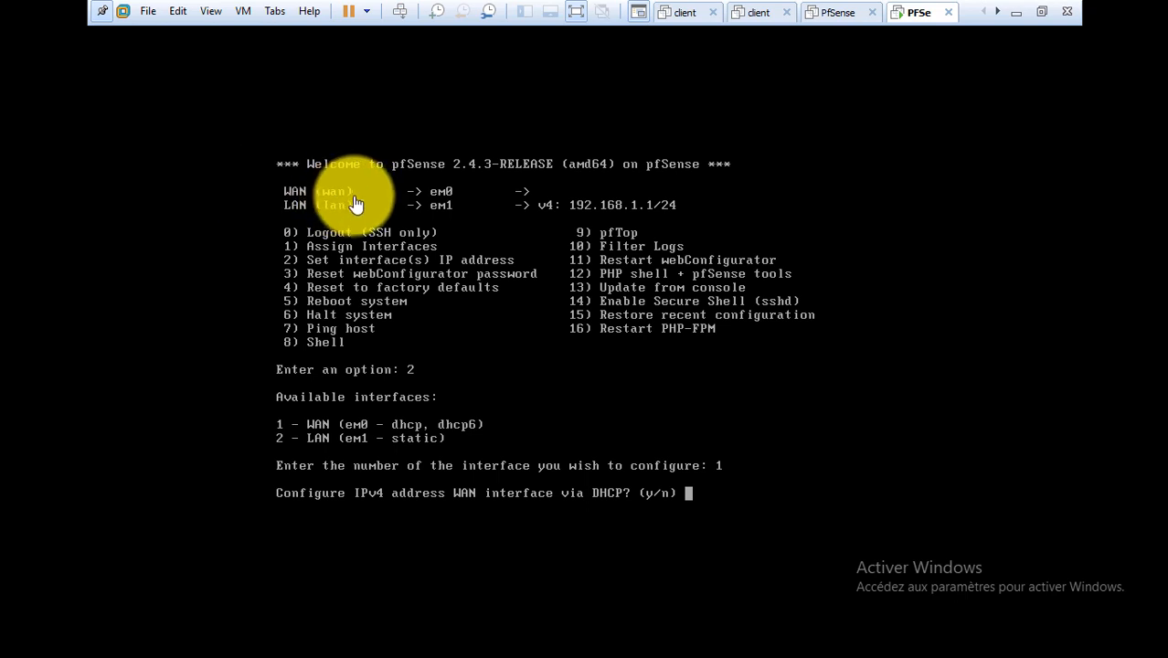
Give the WAN static 172.16.1.1/16 with no DHCP, no upstream gateway, and DHCP6 declined.
left_click(701, 502)
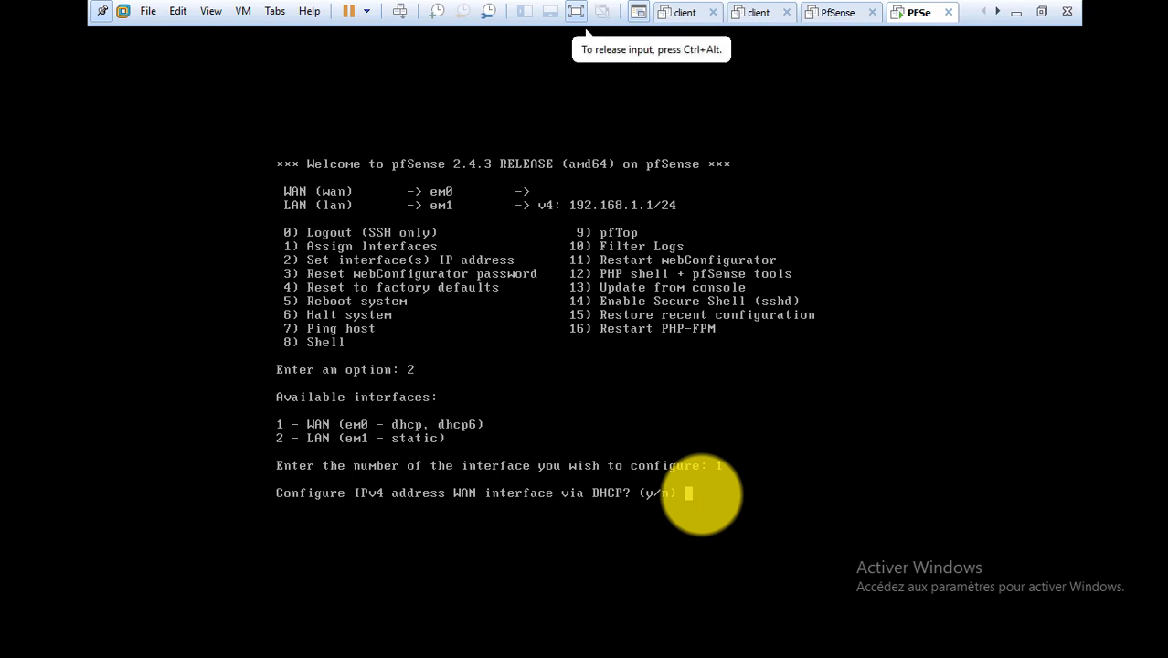
type("n")
key("Return")
type("172.1")
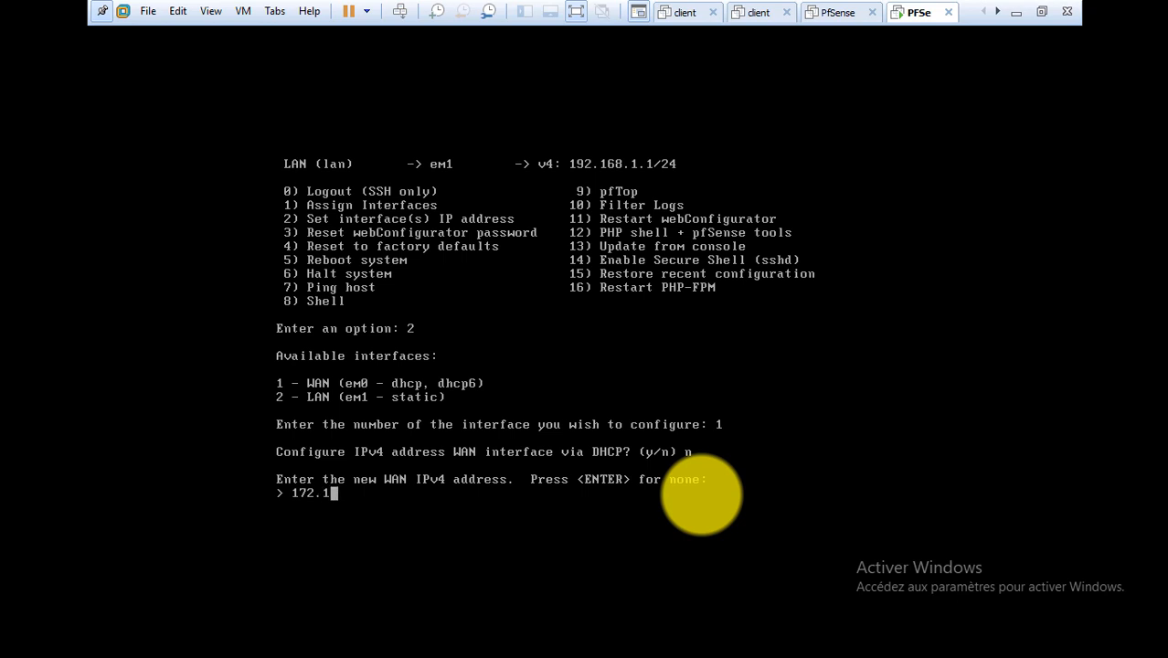
type("6.1.1")
key("Return")
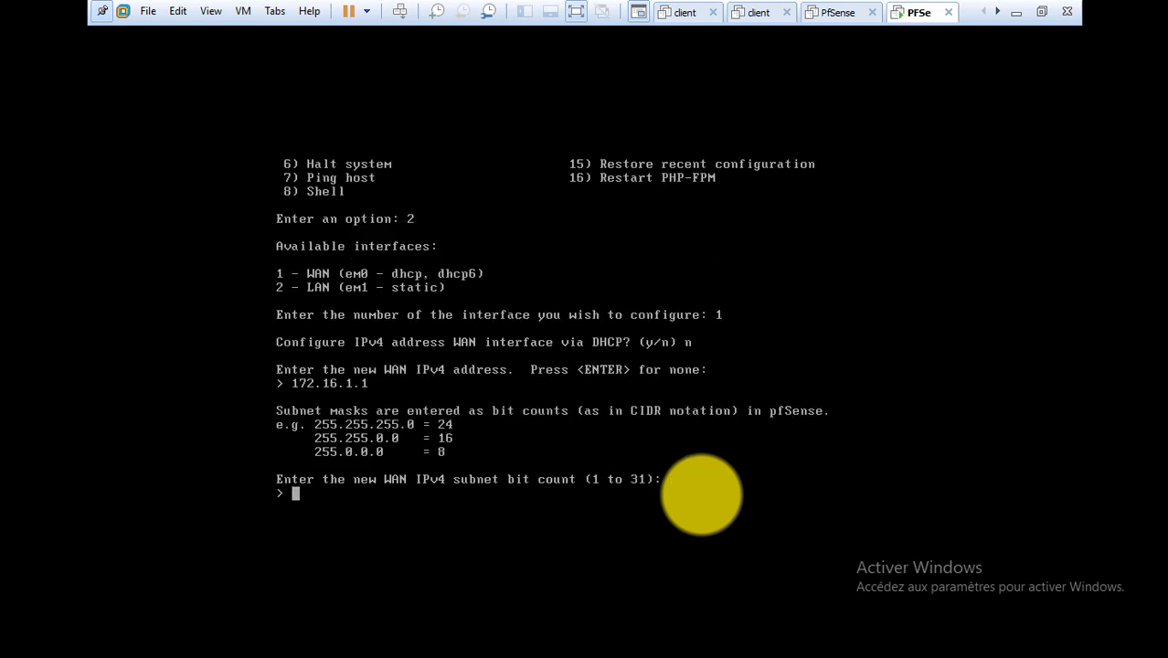
type("16")
key("Return")
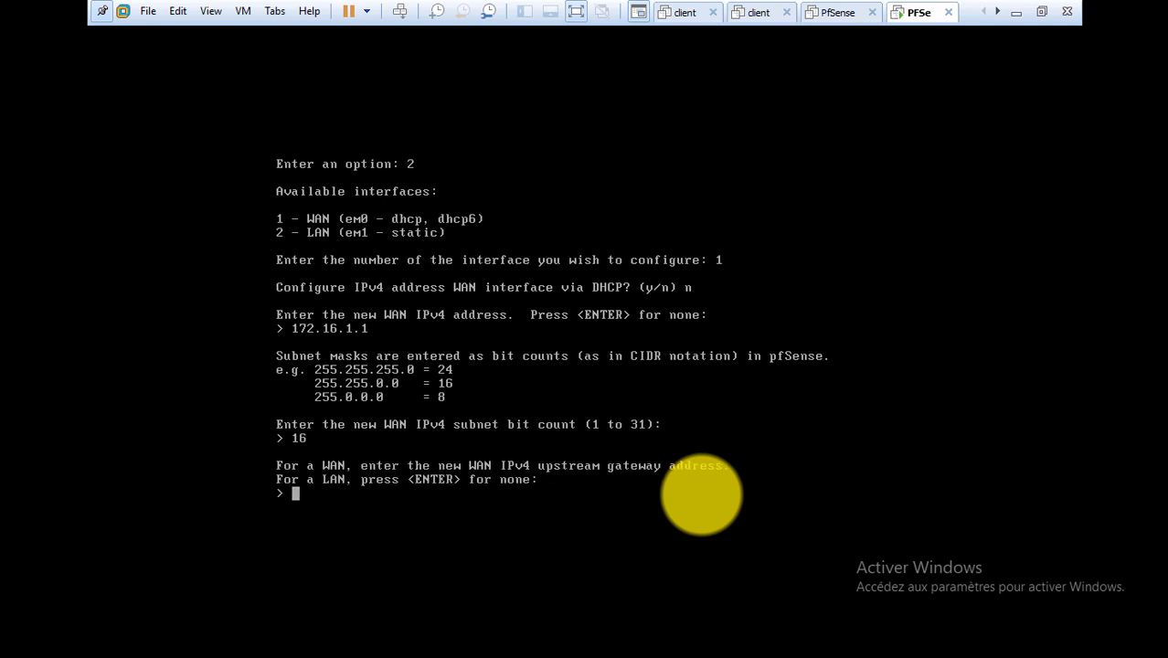
key("ctrl+alt")
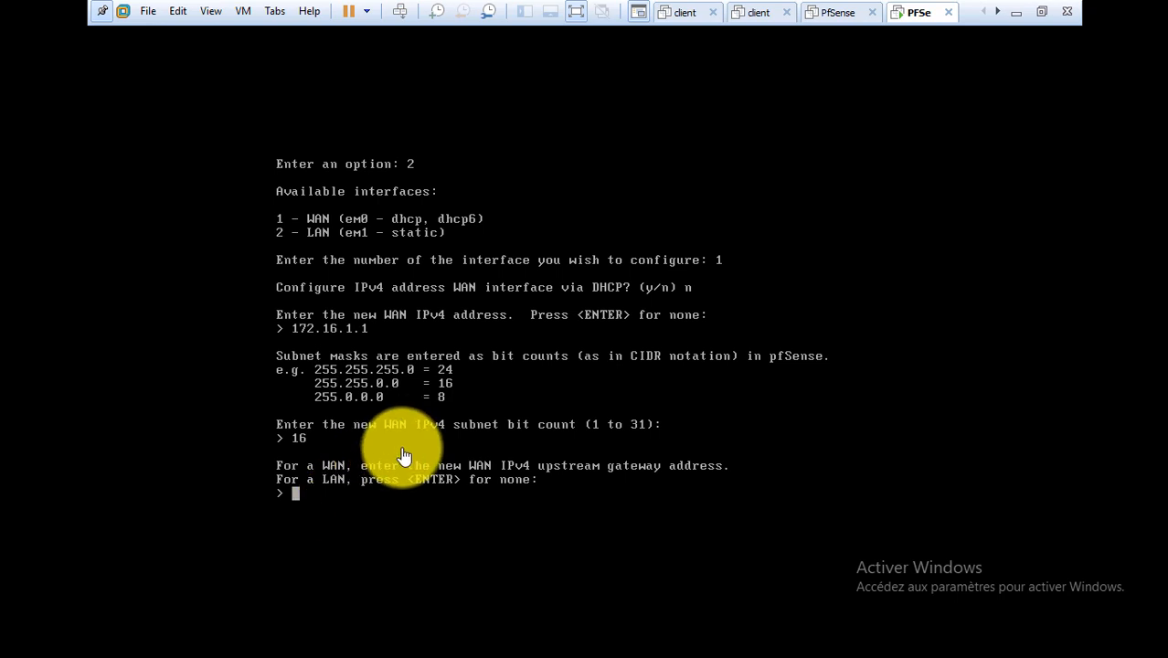
key("Return")
type("n")
key("Return")
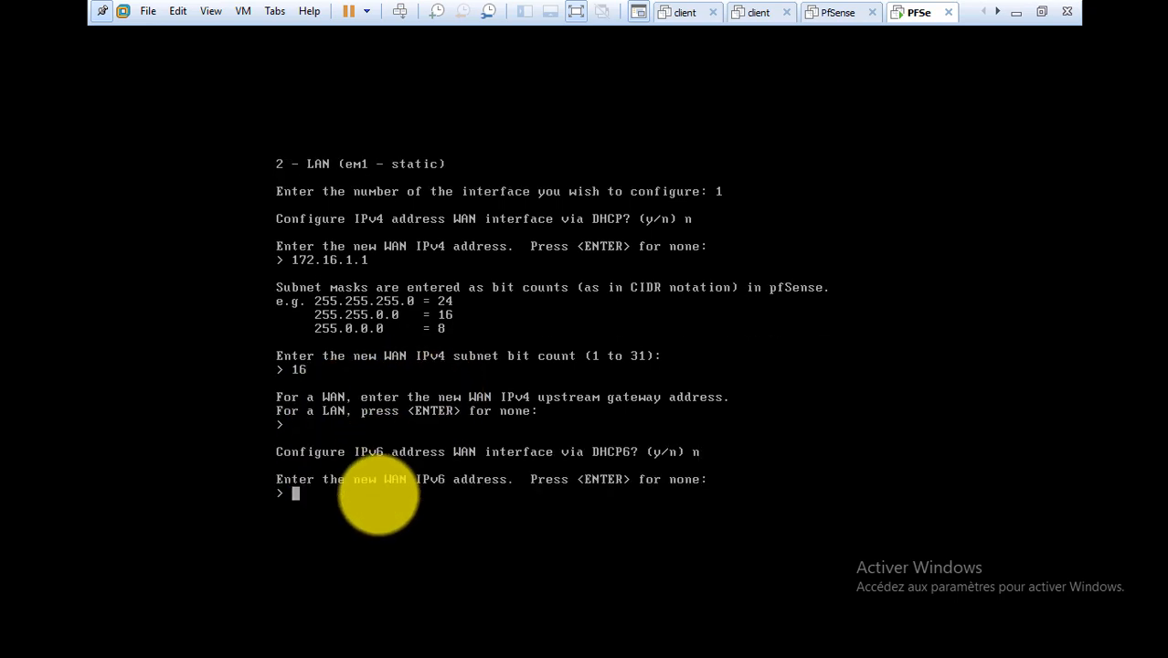
key("Return")
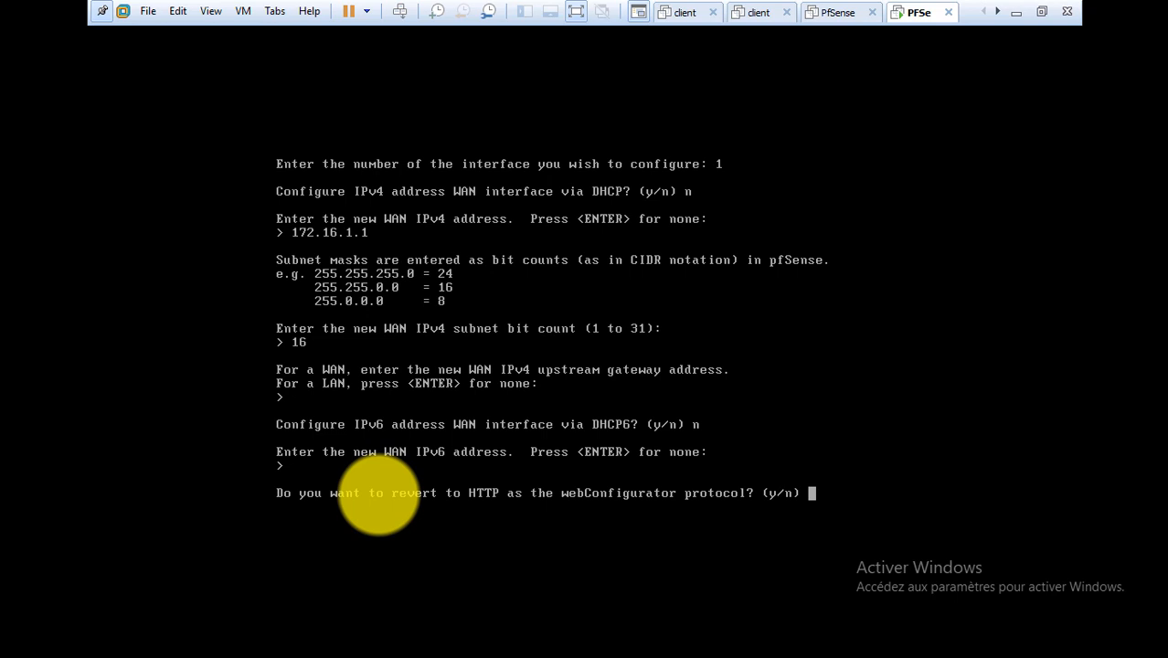
Answer y to revert the webConfigurator to HTTP and save the WAN settings.
type("y")
key("Return")
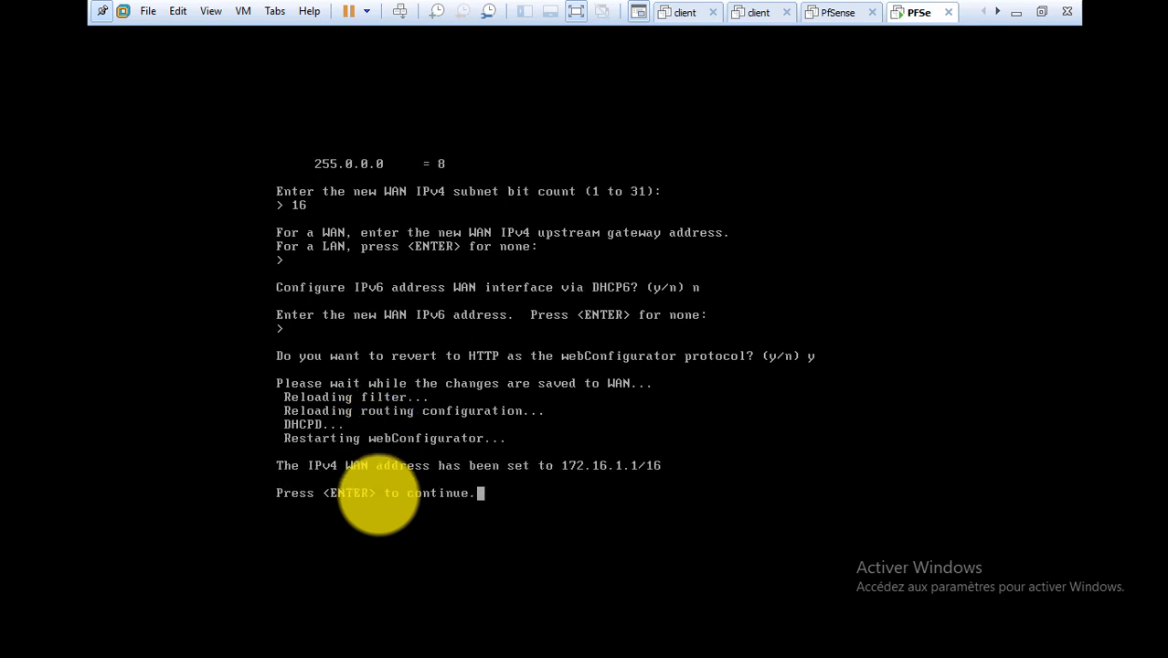
Back at the pfSense main menu, choose option 2 and select interface 2 (LAN).
key("Return")
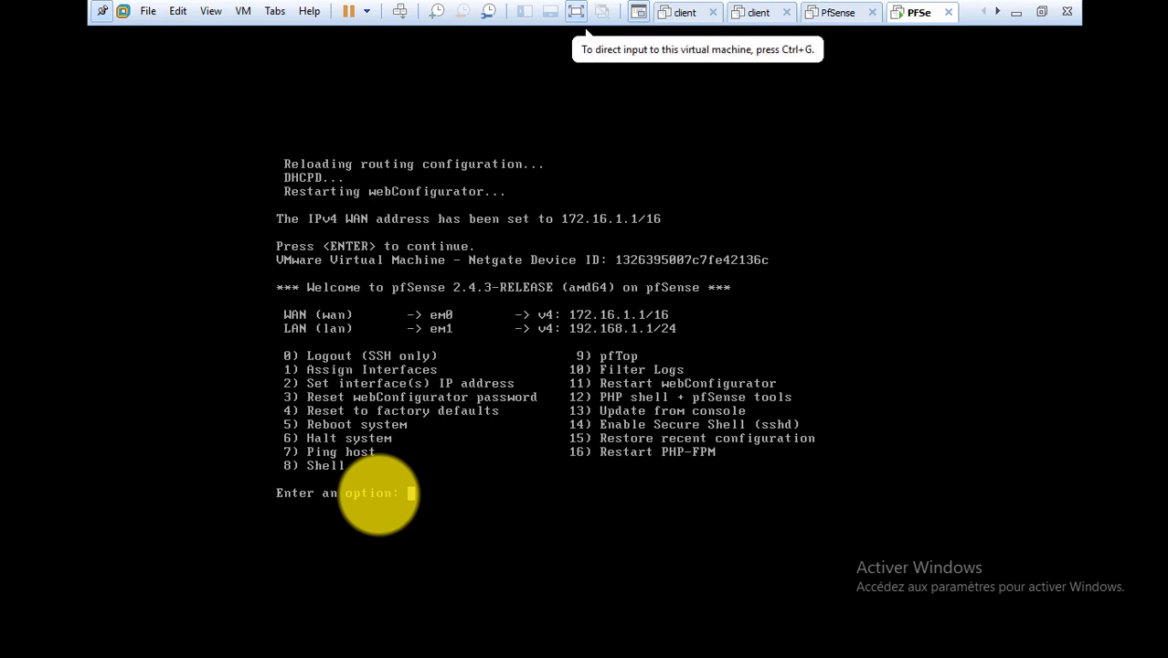
left_click(438, 499)
type("2")
key("Return")
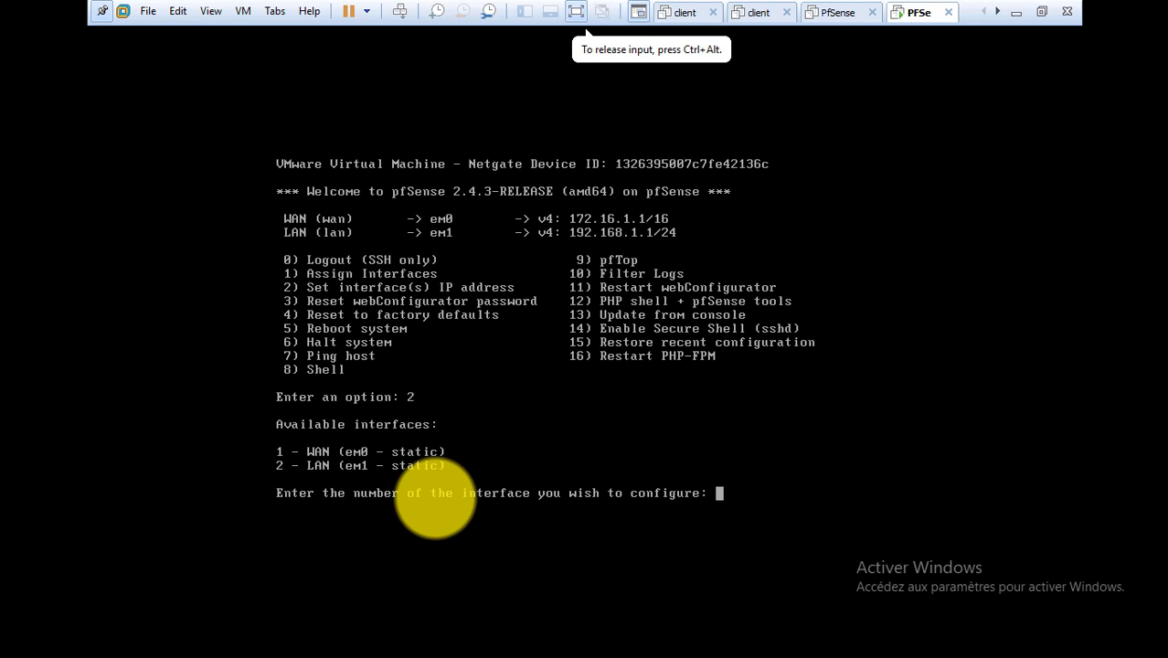
type("2")
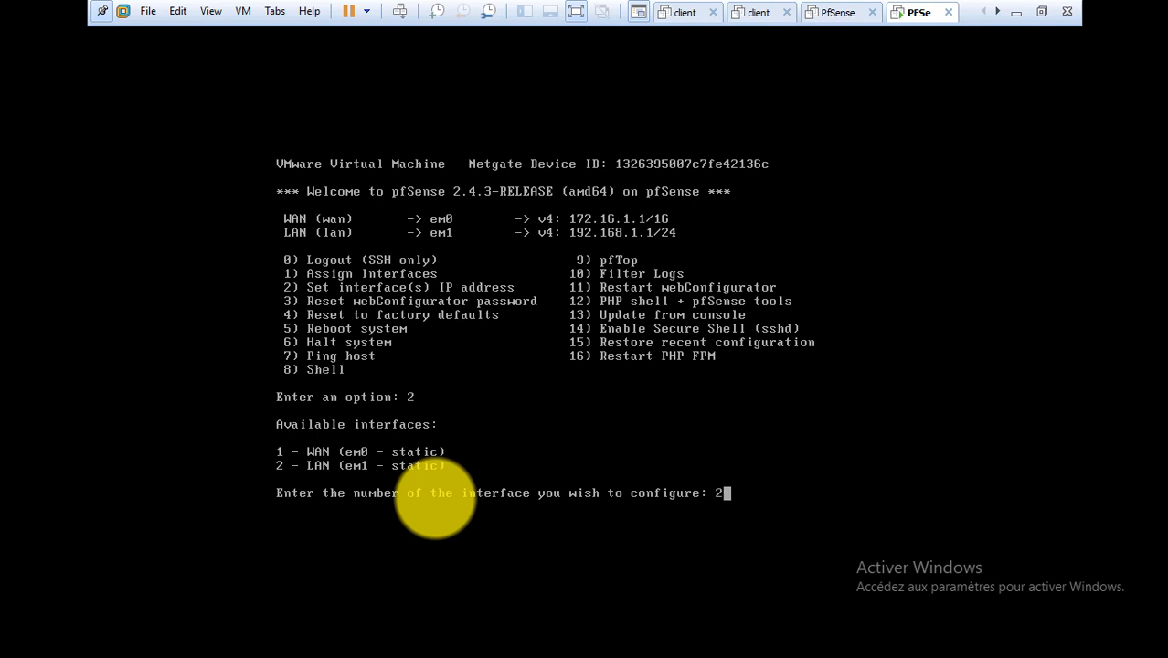
key("Return")
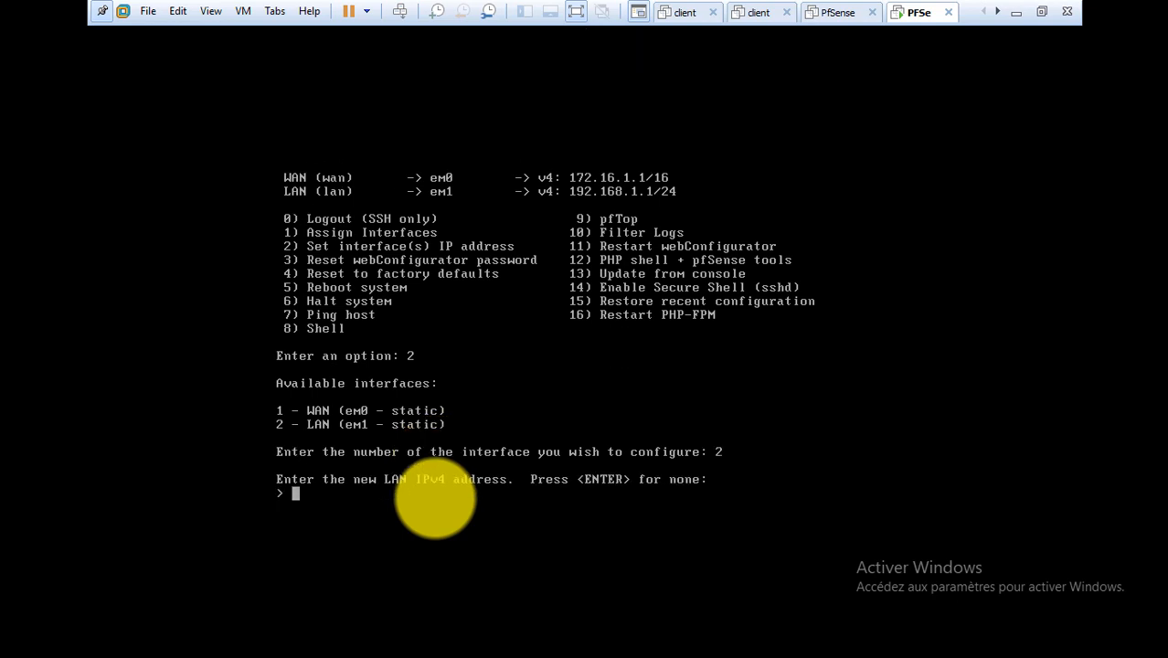
Give the LAN 192.168.2.1 with a 24-bit mask, leaving gateway and IPv6 address empty.
type("192.168.2.1")
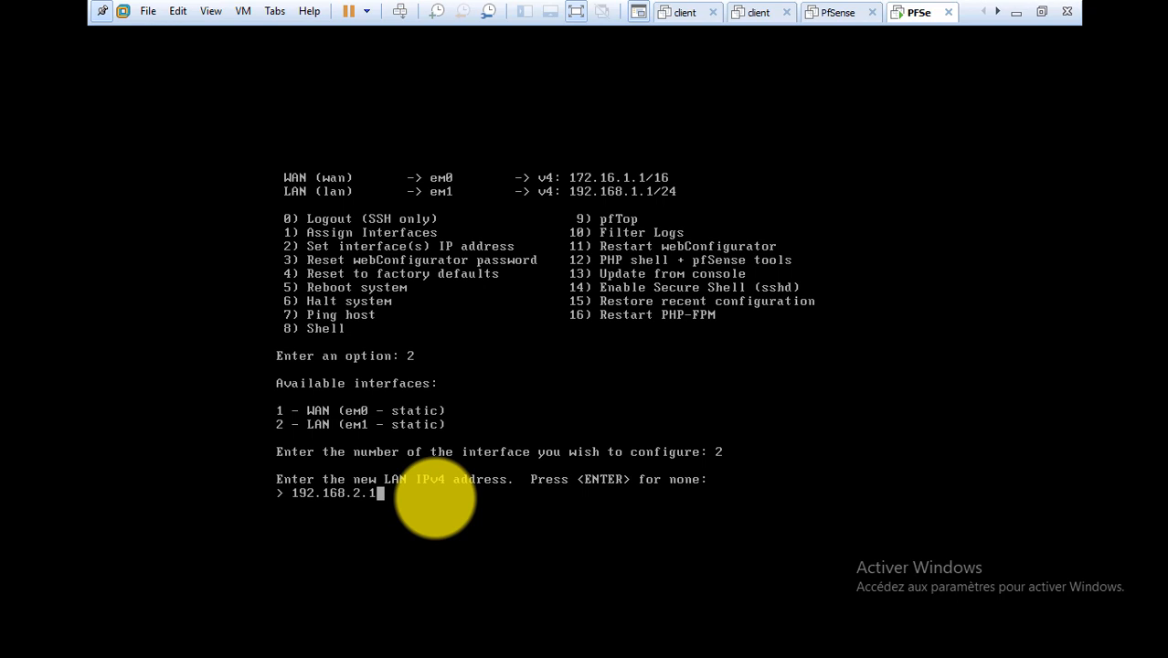
key("Return")
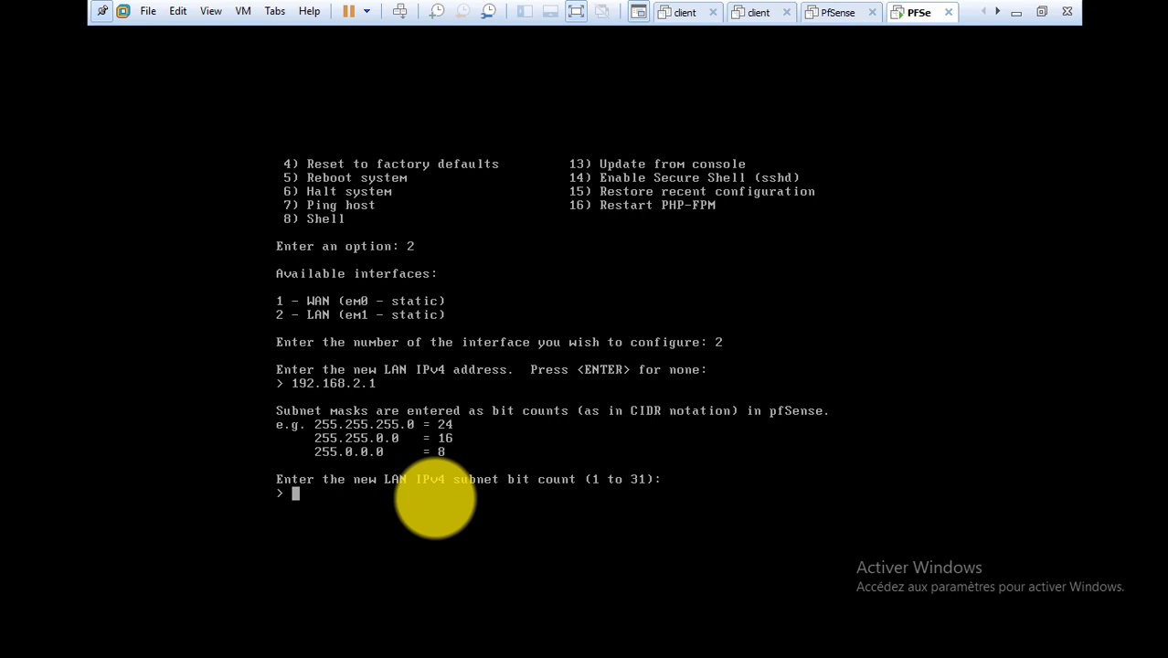
type("24")
key("Return")
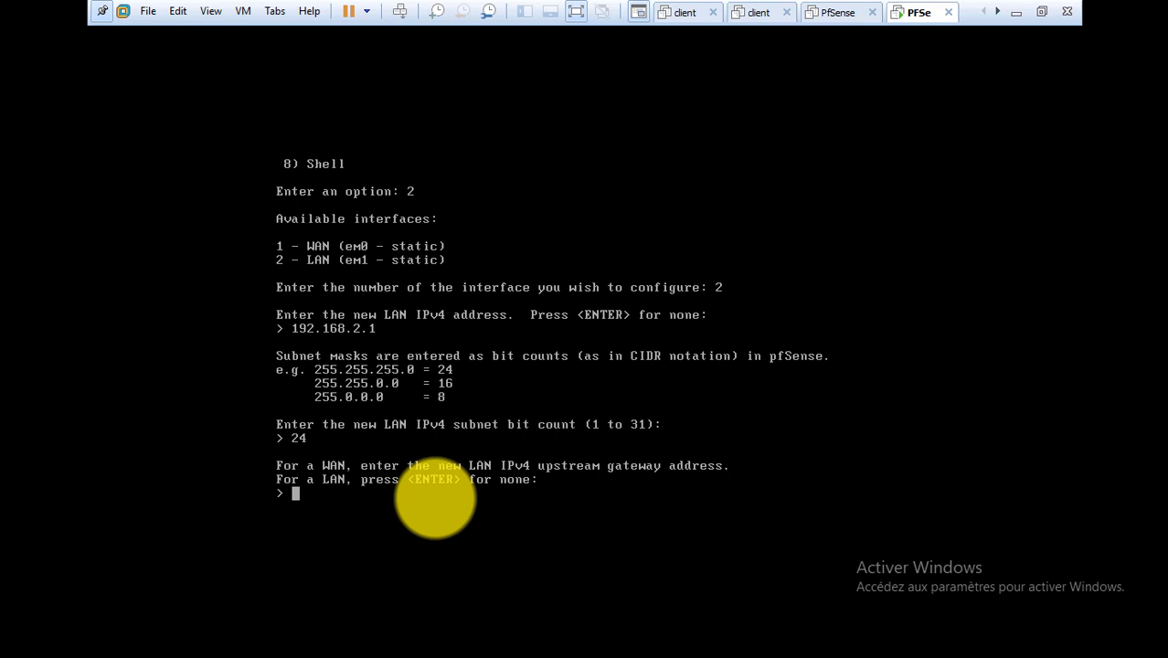
key("Return")
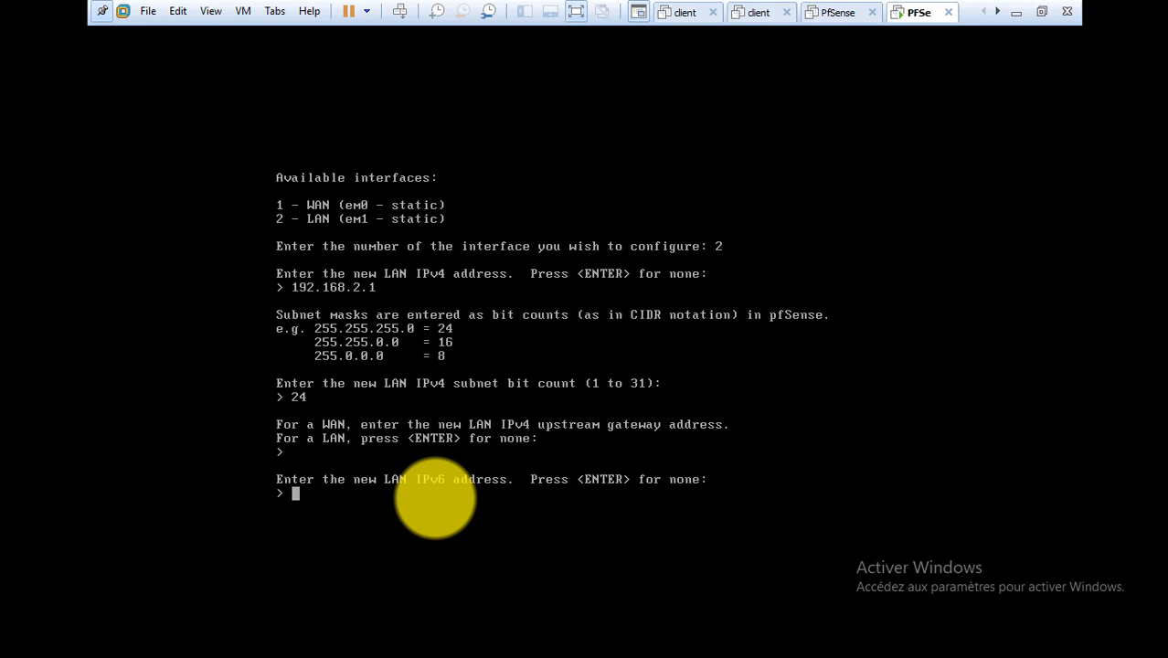
key("Return")
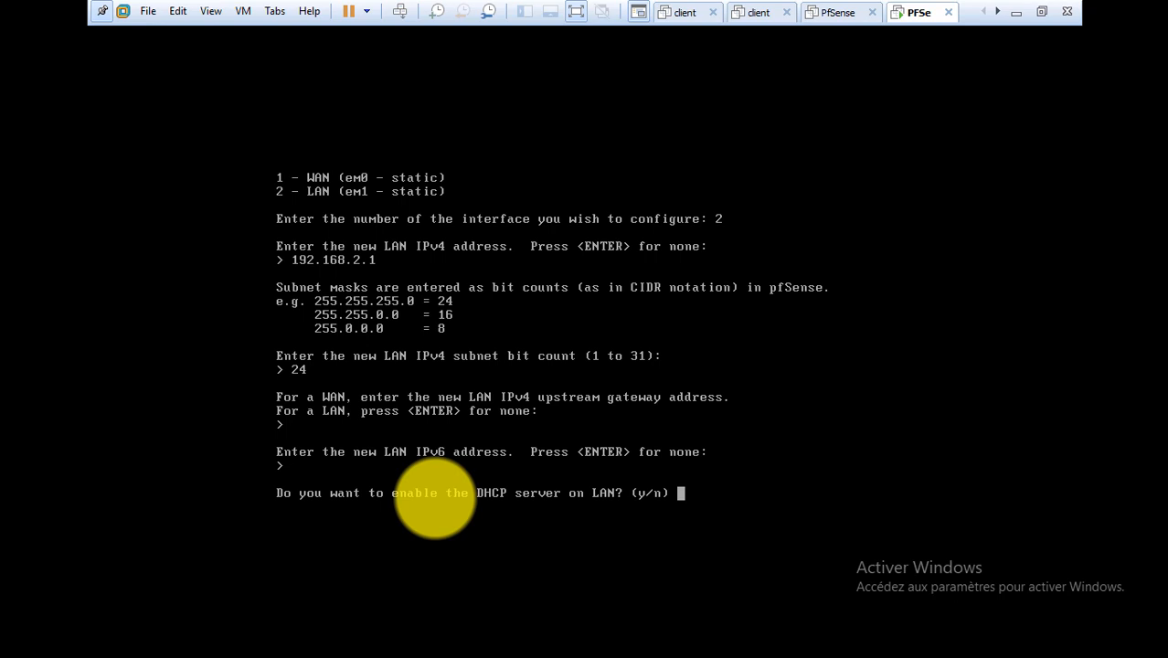
Decline the LAN DHCP server, save the LAN settings, and return to the pfSense main menu.
type("n")
key("Return")
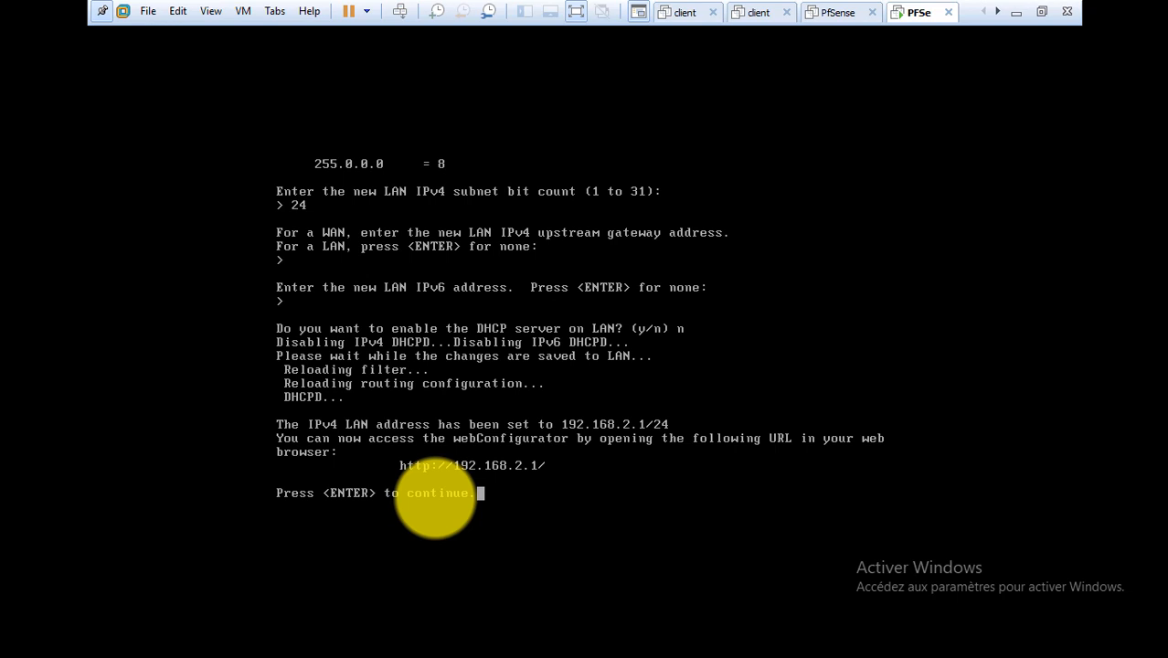
key("Return")
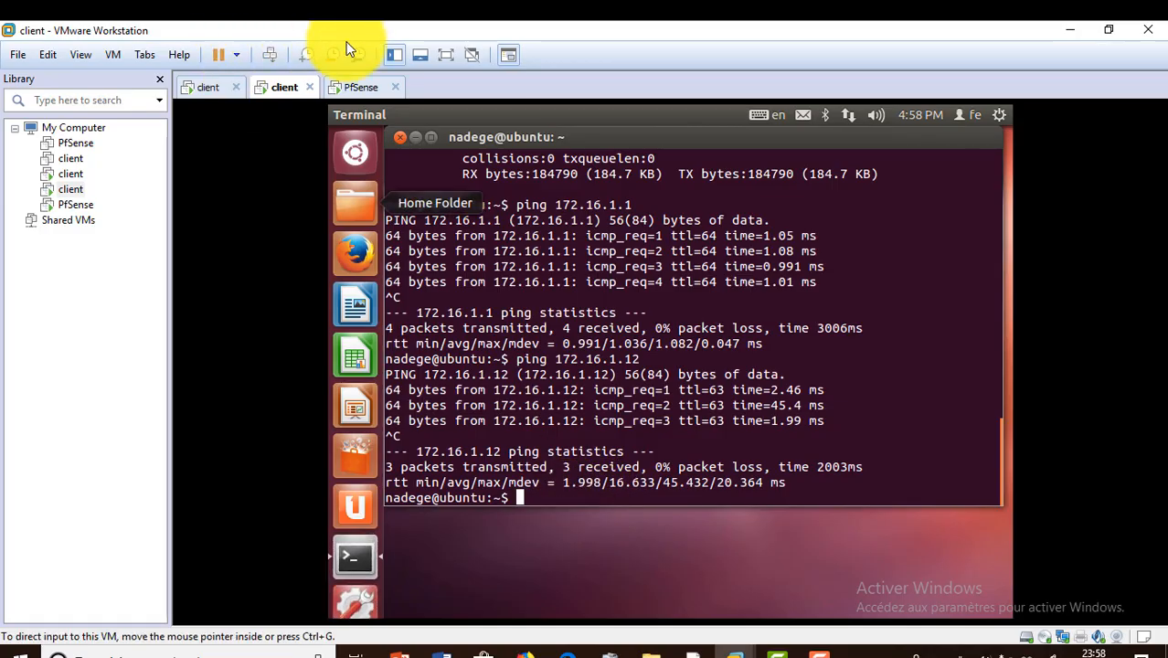
Launch Firefox in the Ubuntu client VM and enter 192.168.2.1 as the address.
left_click(362, 89)
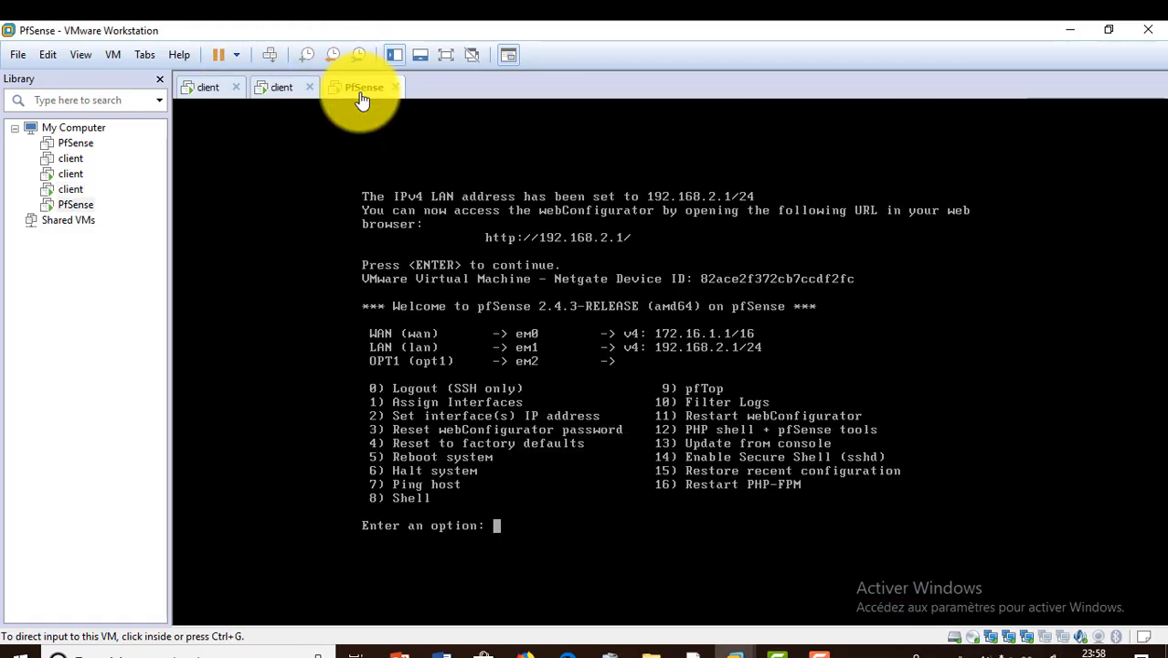
left_click(275, 92)
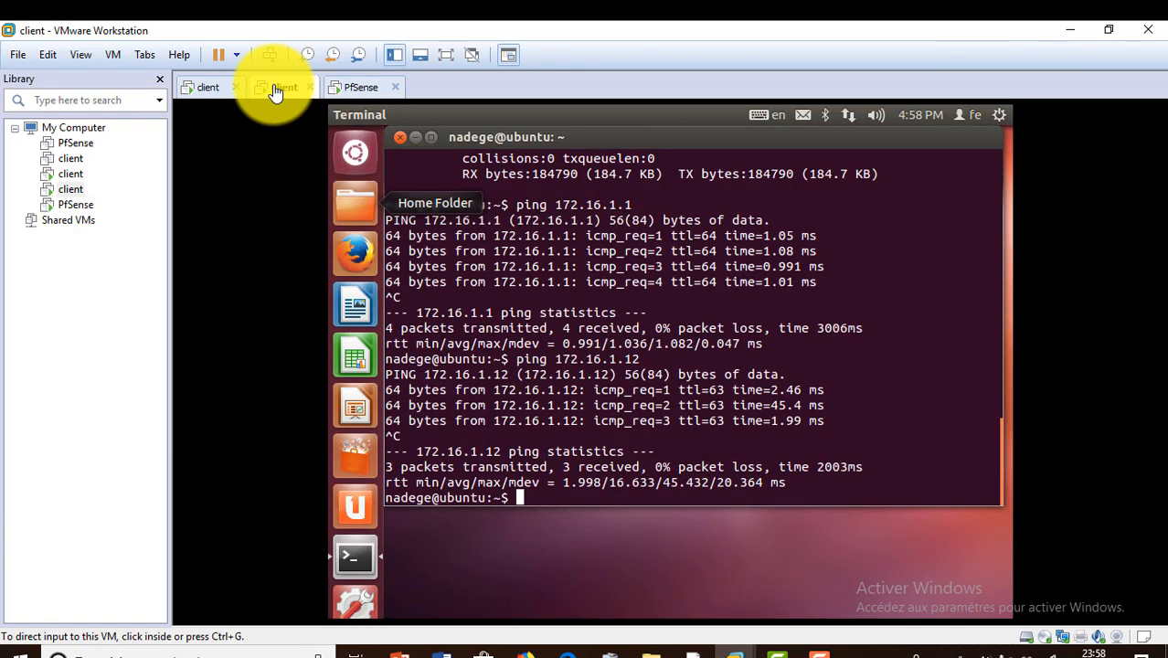
left_click(365, 256)
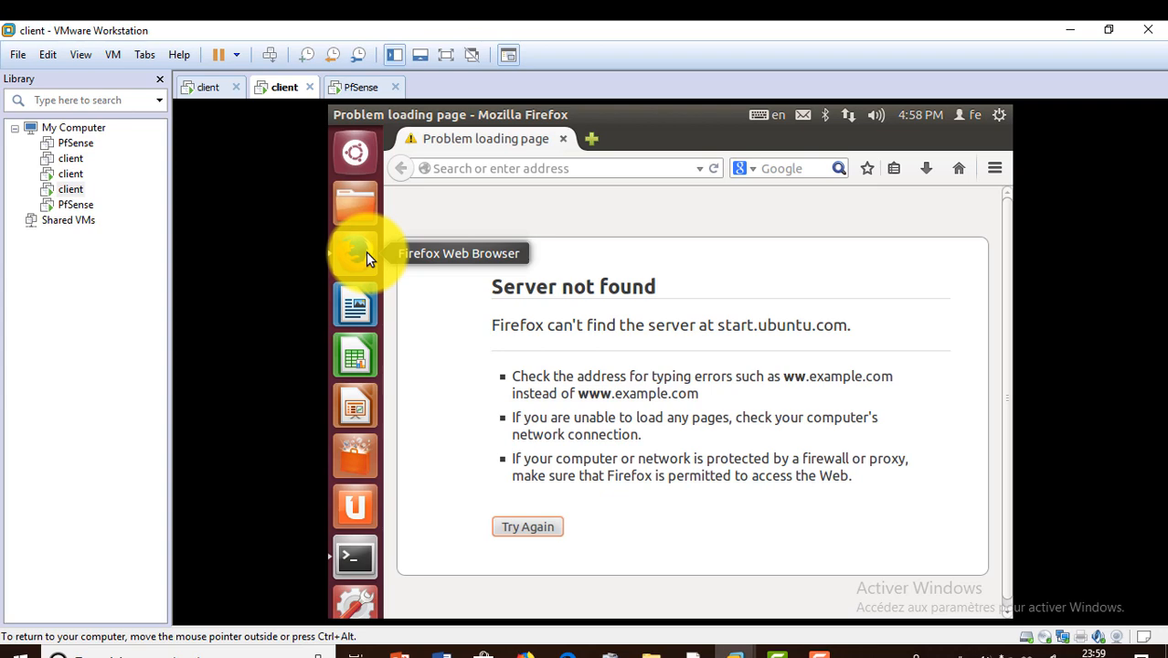
left_click(525, 168)
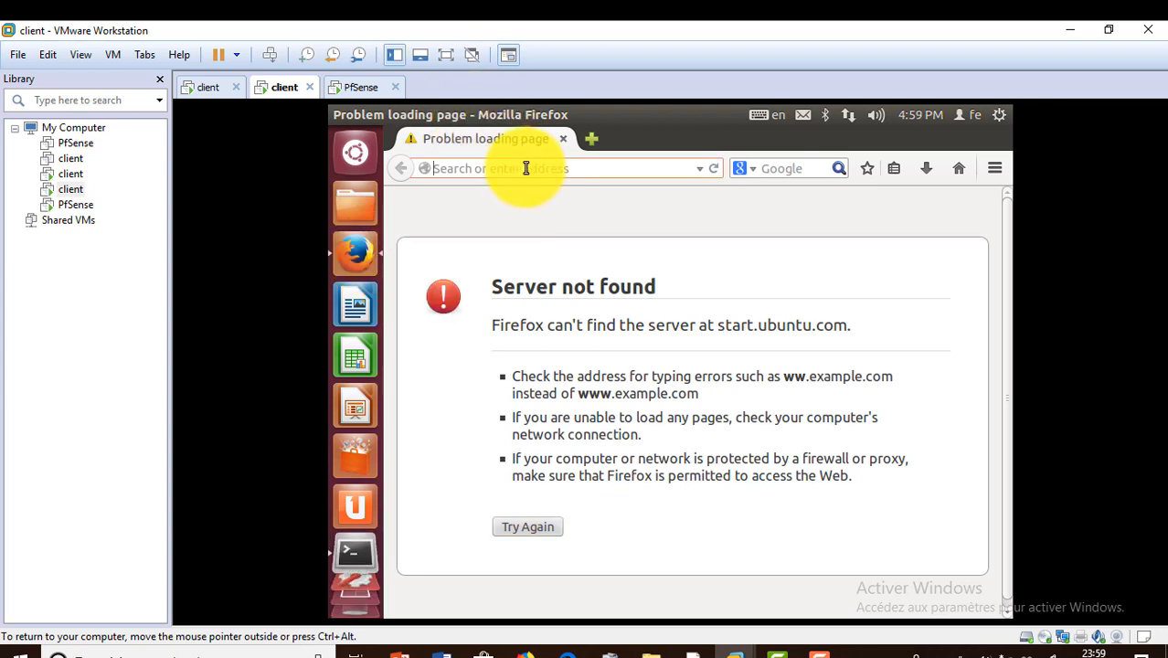
left_click(358, 91)
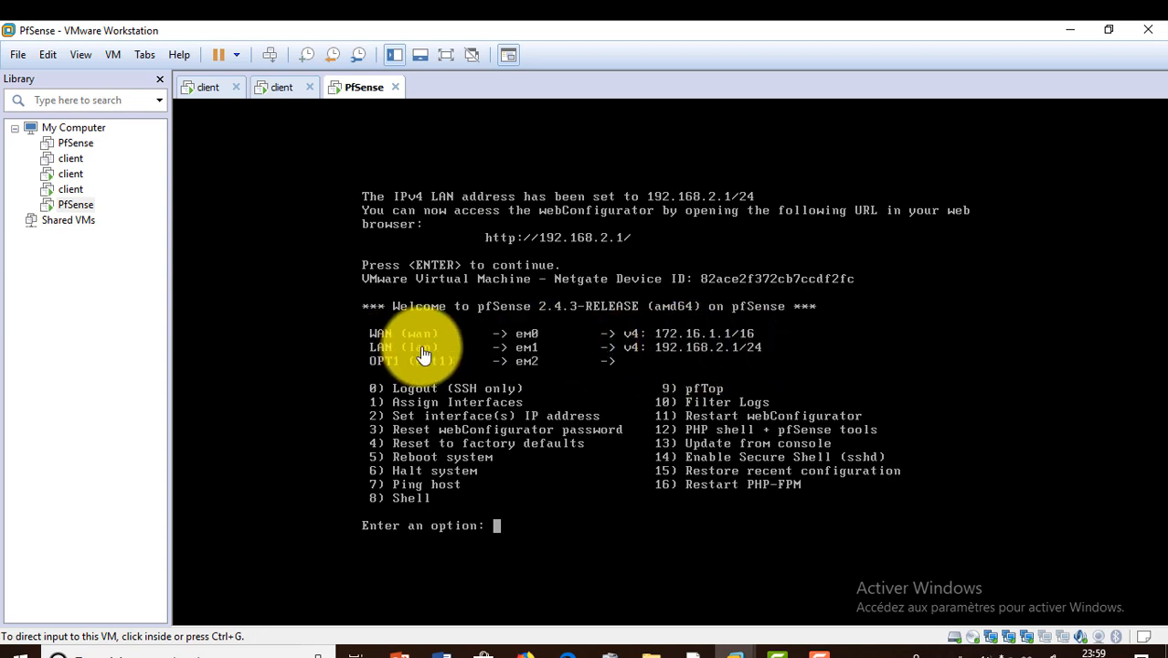
left_click(283, 89)
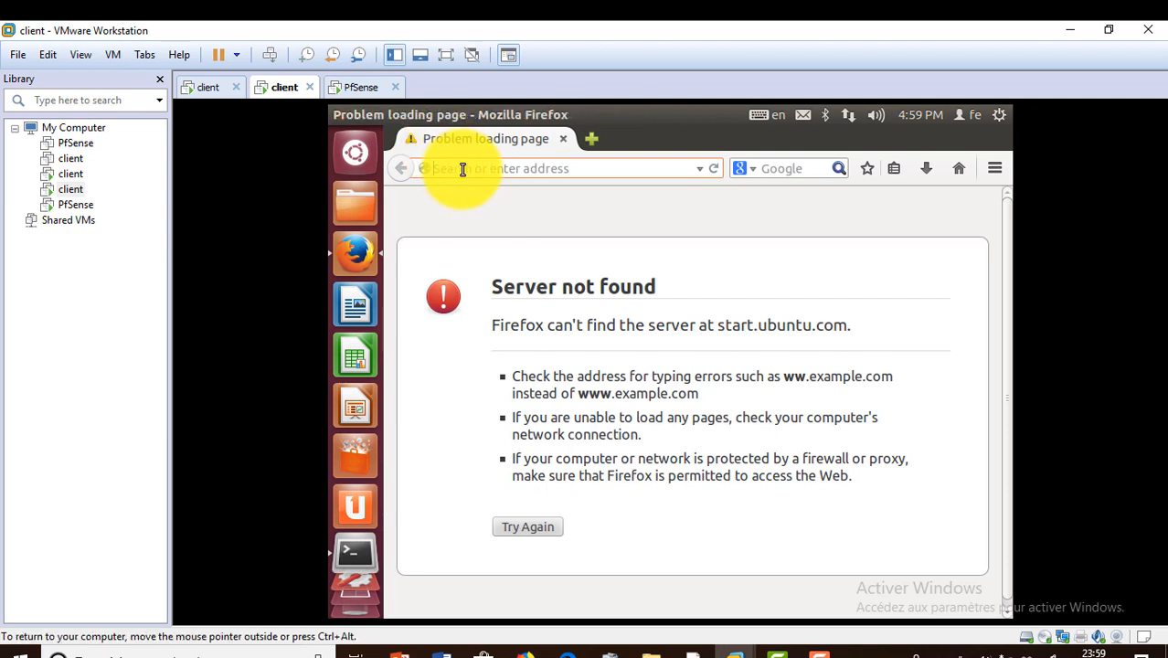
type("192")
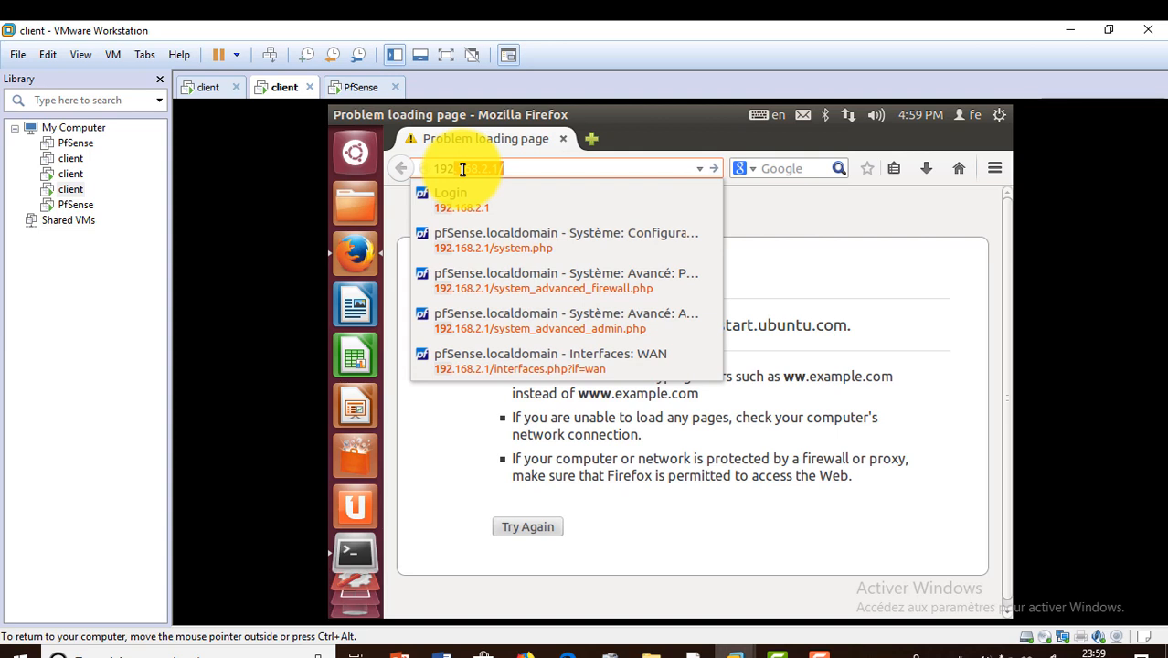
type(".168.2.")
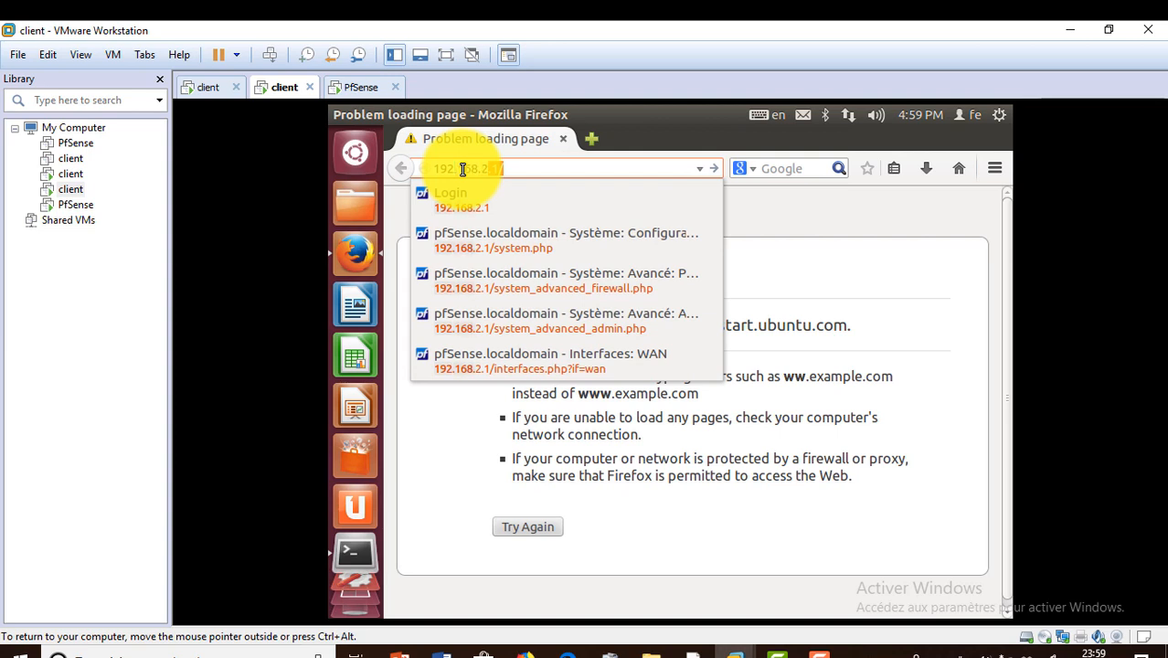
type("1")
Load the pfSense login at 192.168.2.1, sign in with the admin password, and go full screen.
key("Return")
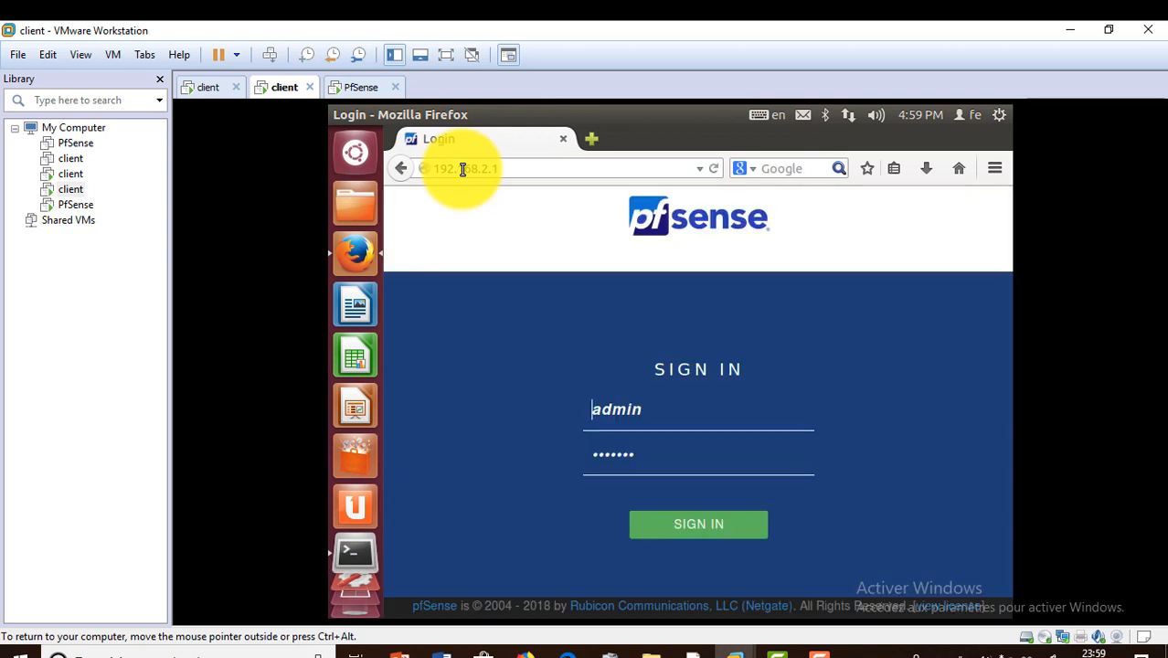
left_click(654, 457)
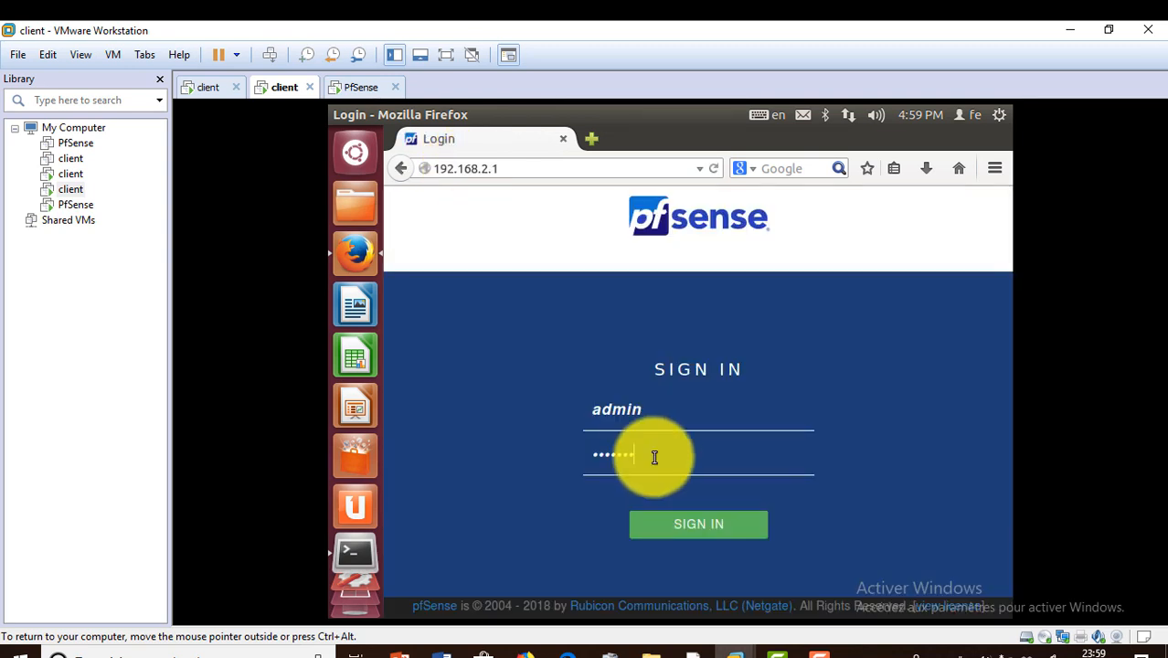
key("ctrl+a")
key("BackSpace")
type("pfsense")
key("Return")
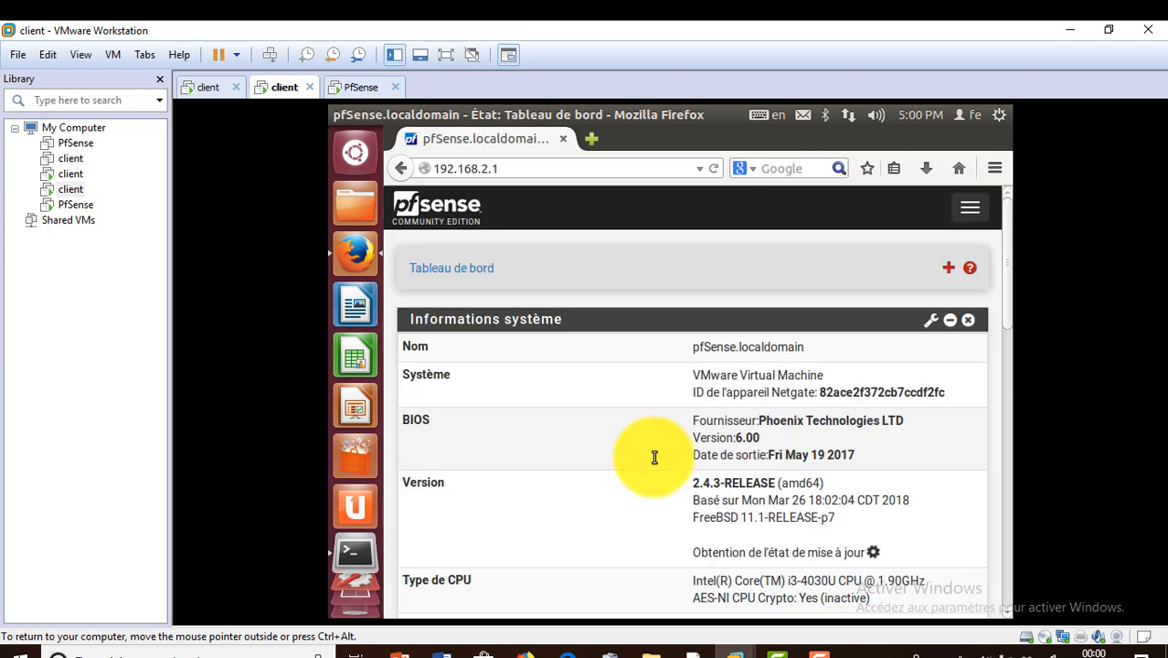
left_click(445, 55)
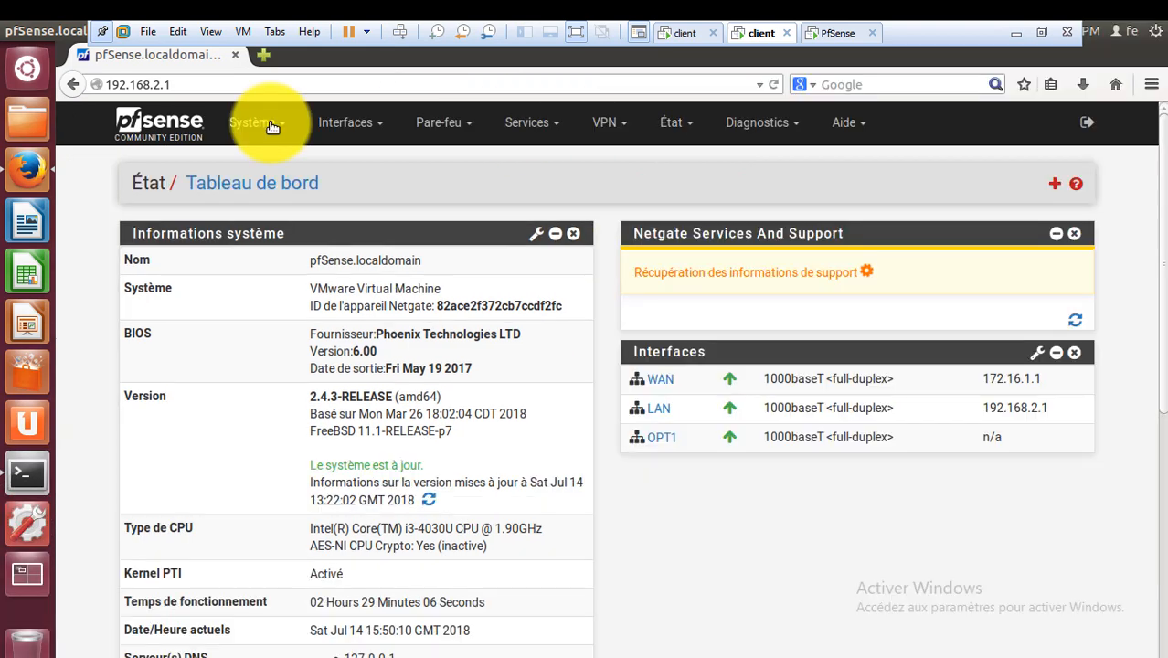
In Système > Configuration générale, change the Domaine field to itforall.it.
left_click(273, 125)
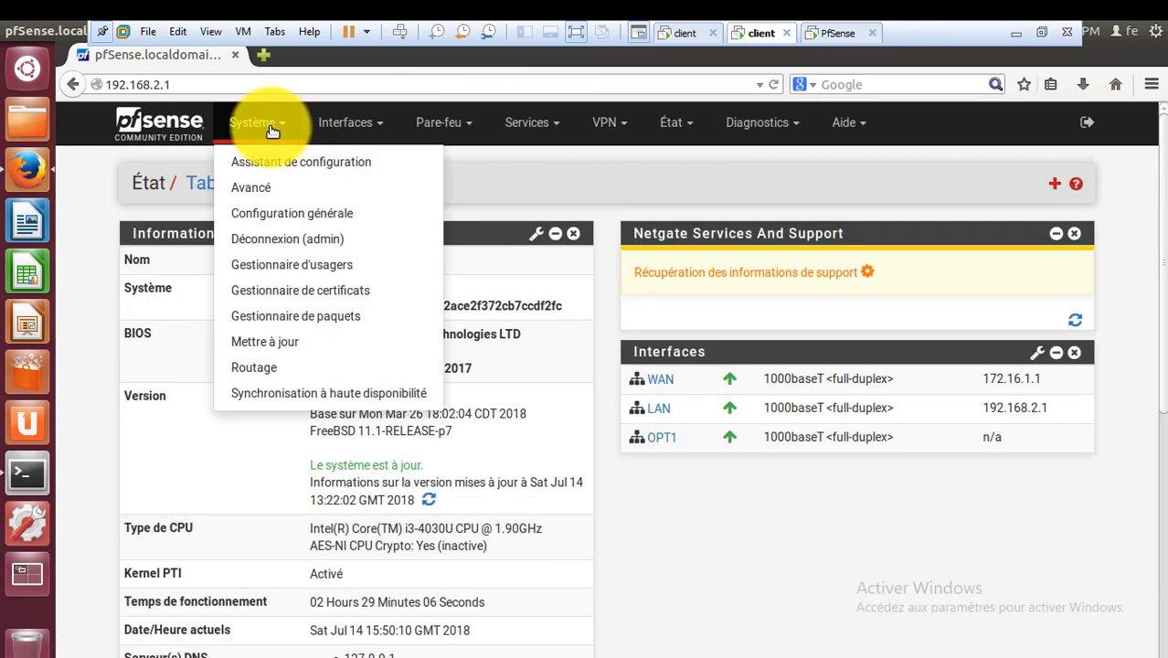
left_click(342, 215)
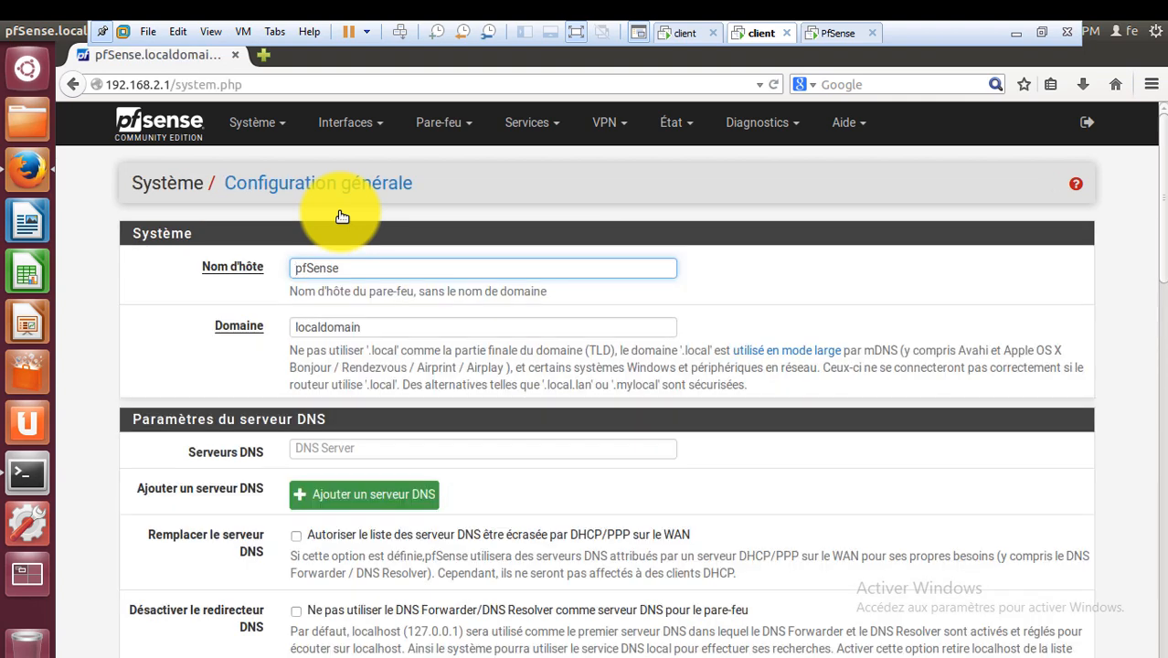
left_click(375, 329)
key("BackSpace")
key("BackSpace")
key("BackSpace")
key("BackSpace")
key("BackSpace")
key("BackSpace")
key("BackSpace")
key("BackSpace")
key("BackSpace")
key("BackSpace")
key("BackSpace")
type("itforall.it")
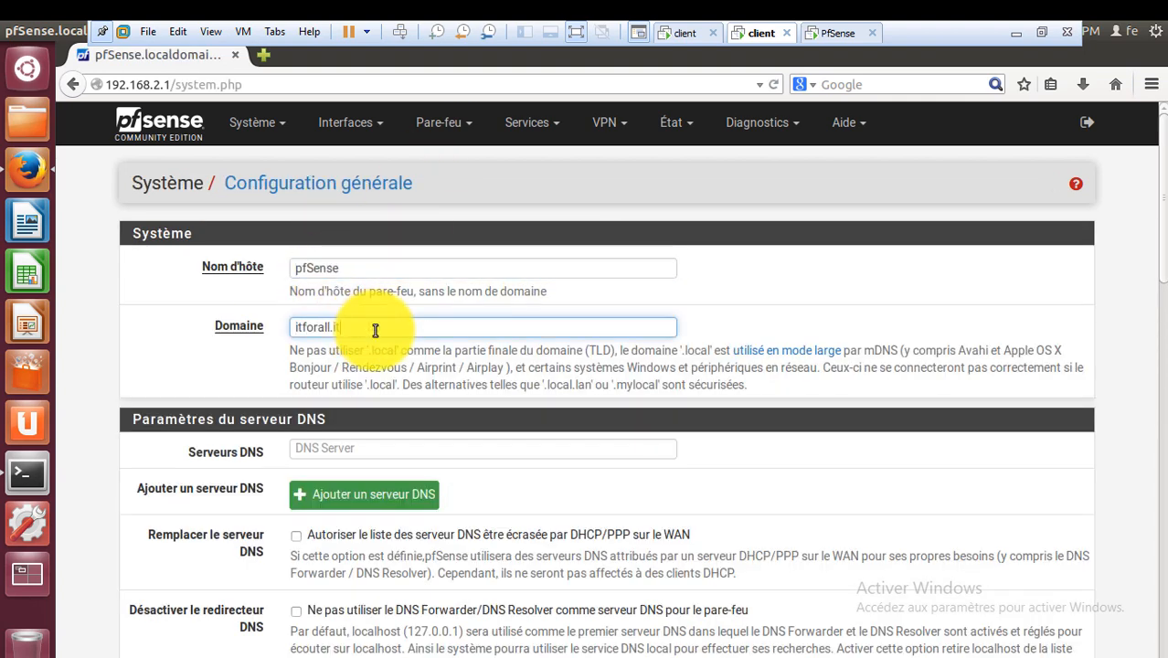
Enter DNS servers 8.8.8.8 and 8.8.4.4 and save the general configuration.
left_click(373, 448)
type("192.168")
key("BackSpace")
key("BackSpace")
key("BackSpace")
key("BackSpace")
key("BackSpace")
key("BackSpace")
key("BackSpace")
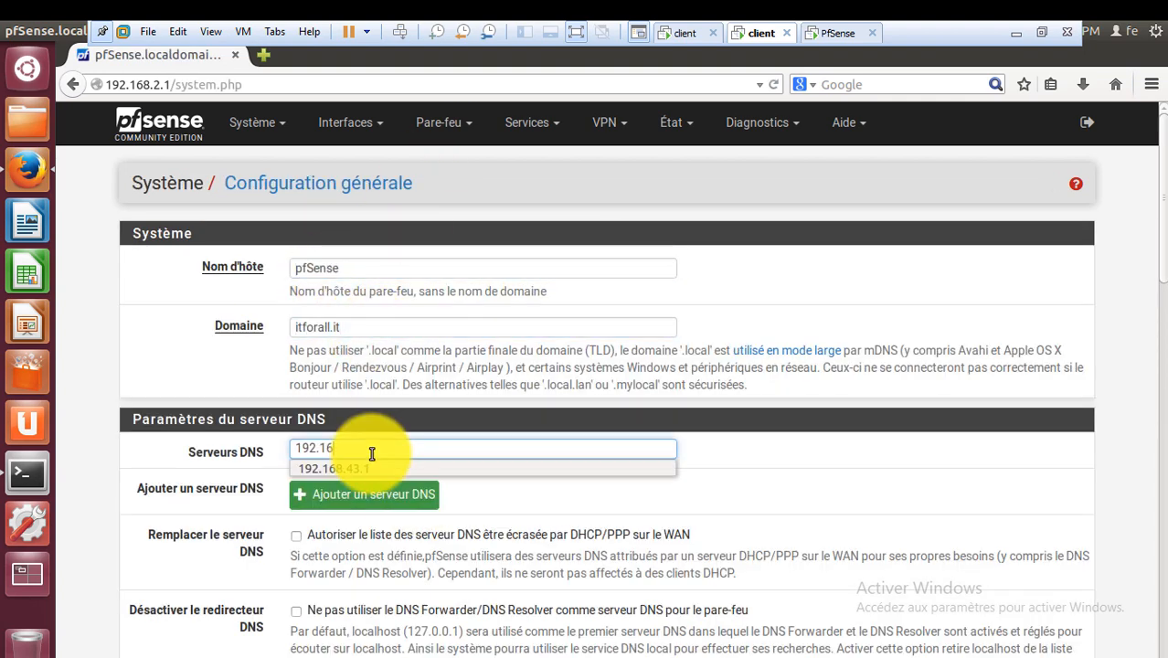
type("8.8.8.8")
left_click(370, 494)
left_click(371, 490)
type("8.8")
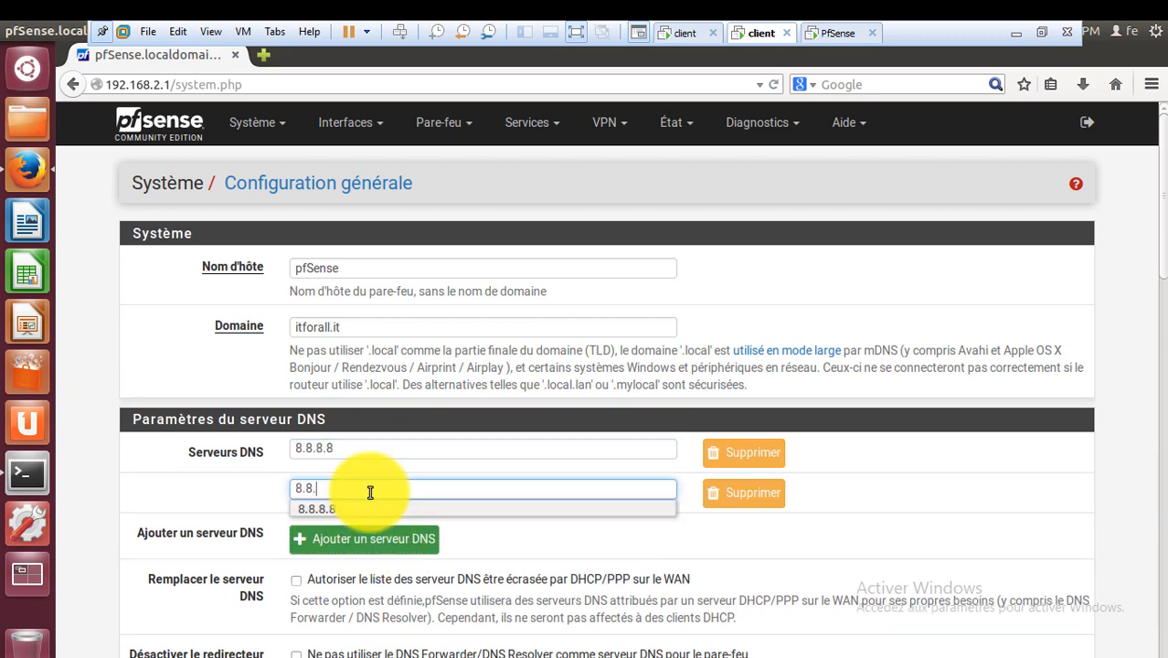
type(".4.4")
left_click_drag(1149, 247, 1152, 566)
left_click(338, 587)
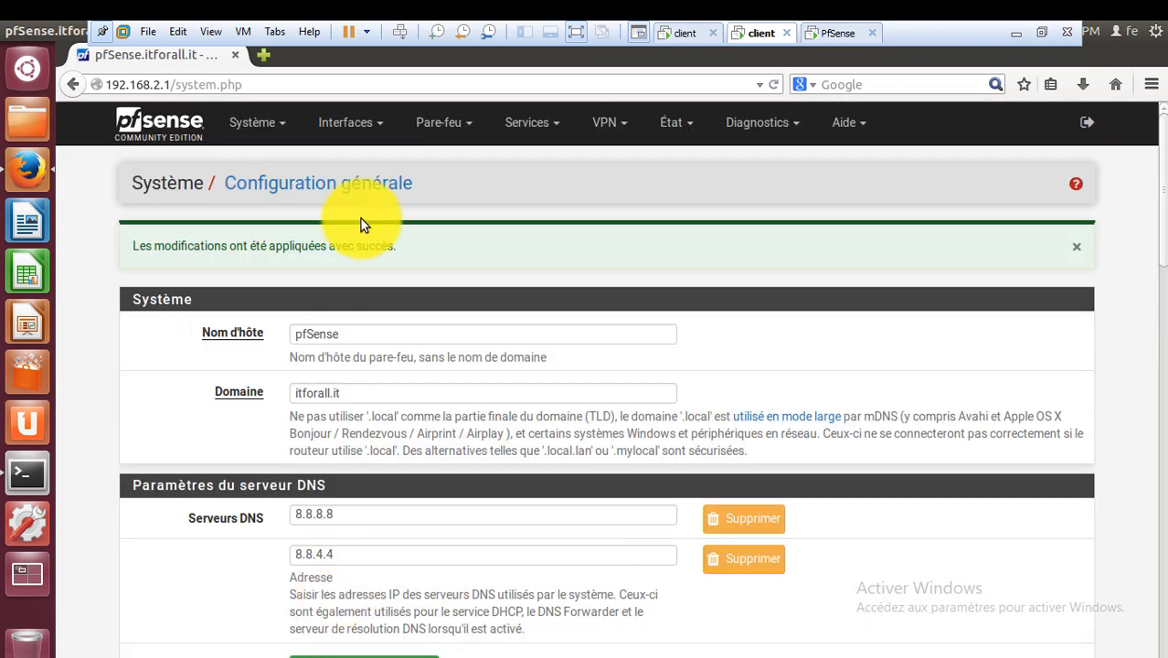
Open Système > Avancé on the Pare-feu et NAT tab and scroll through its options.
left_click(284, 127)
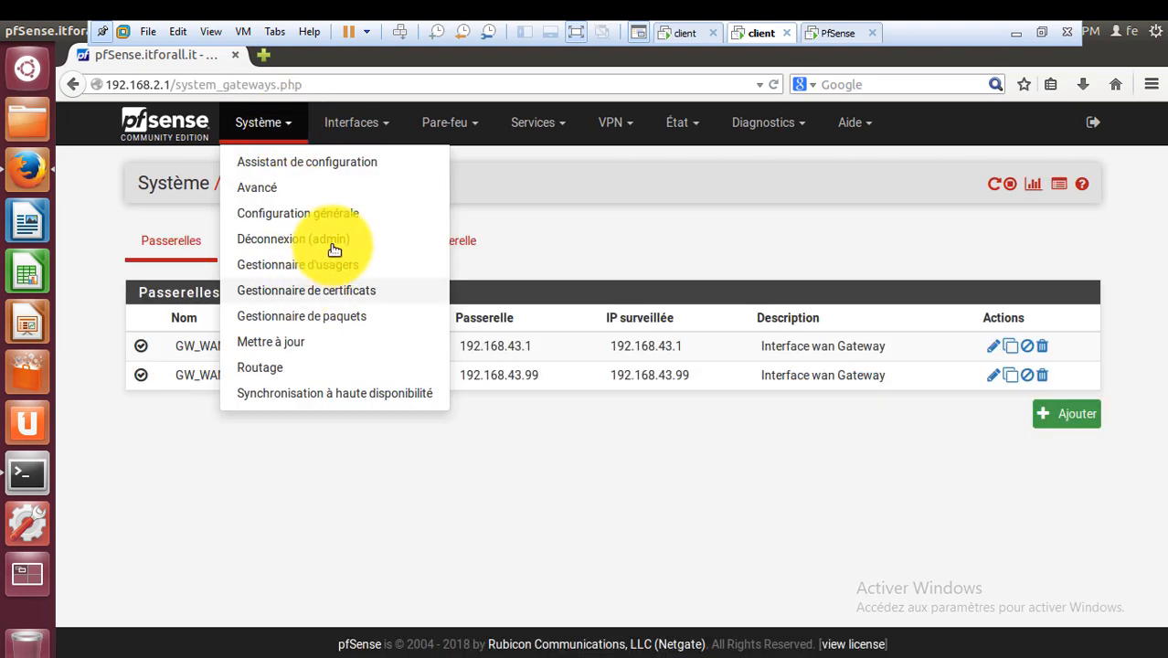
left_click(346, 186)
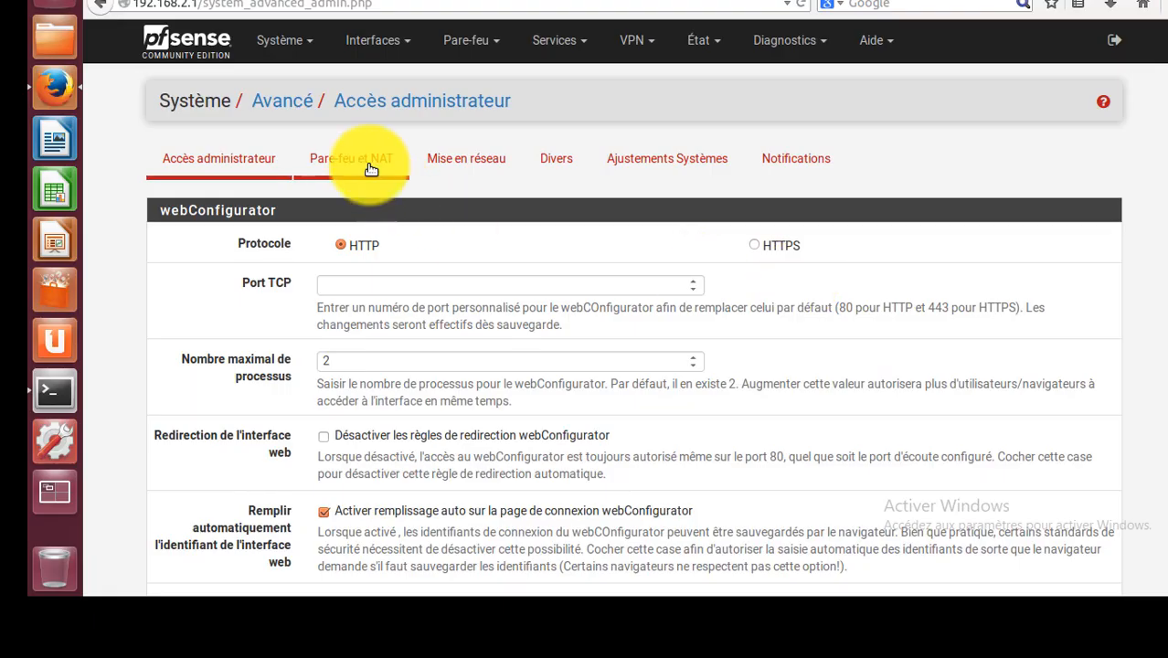
left_click(371, 169)
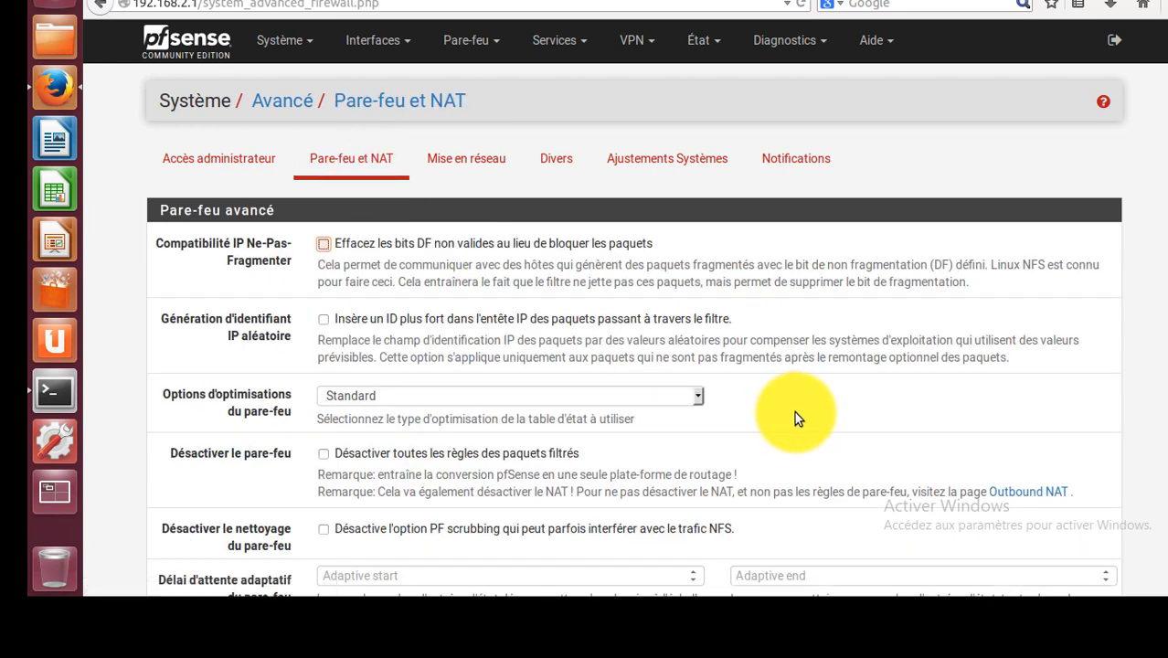
scroll(794, 411, "down", 1)
scroll(794, 411, "down", 10)
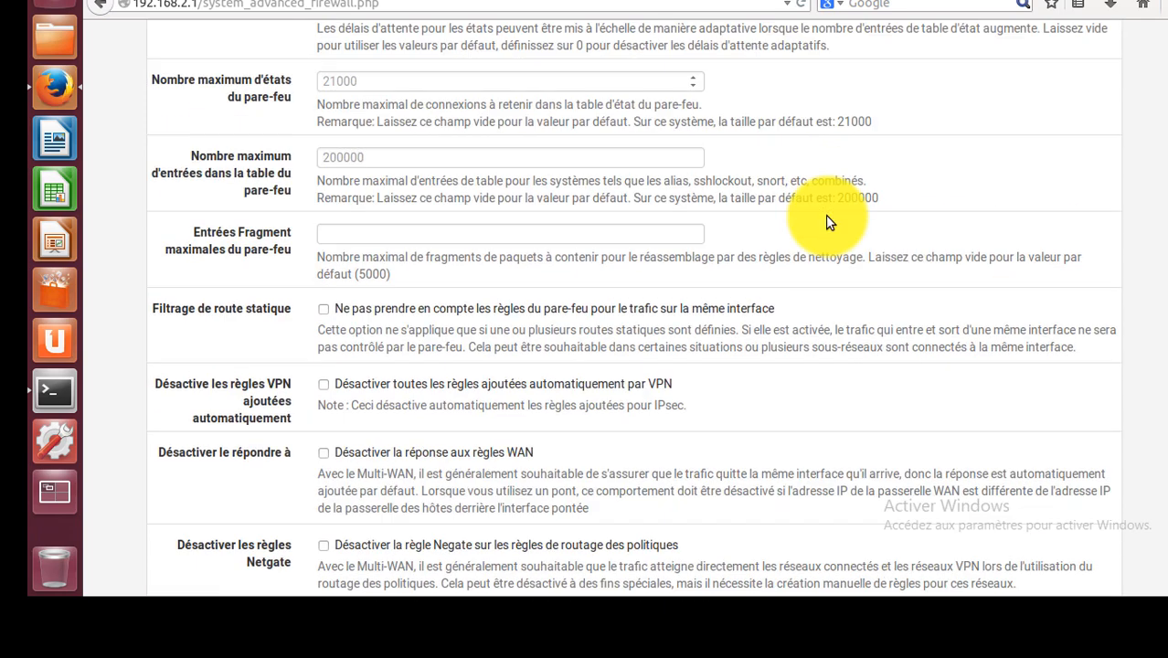
scroll(825, 215, "up", 6)
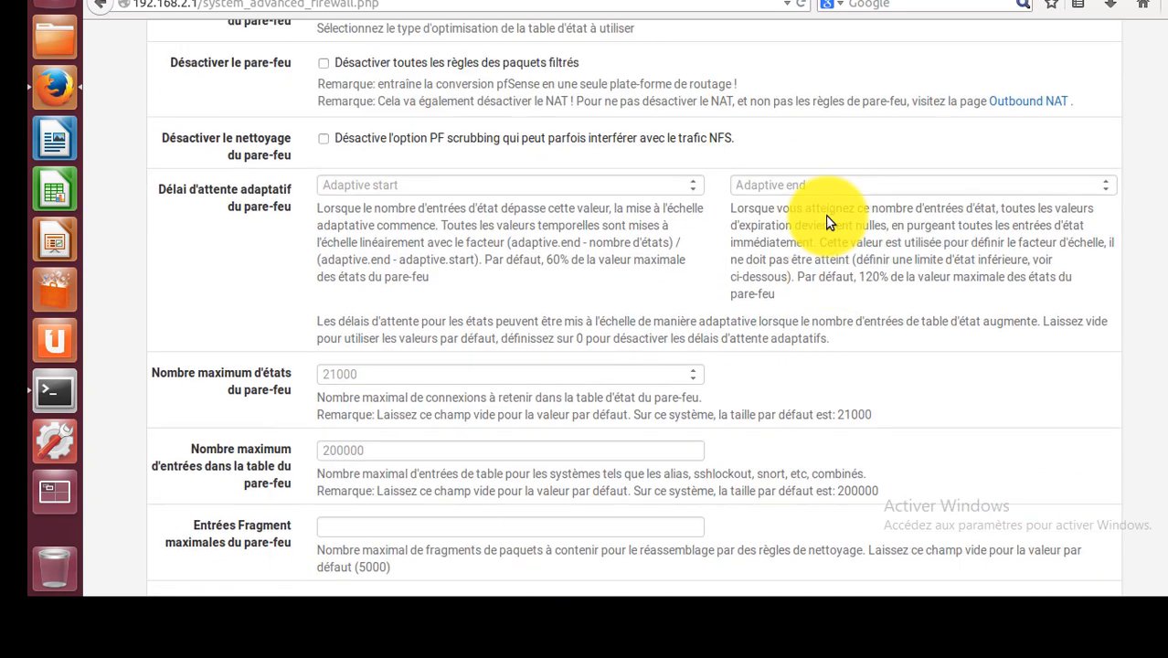
scroll(825, 216, "up", 2)
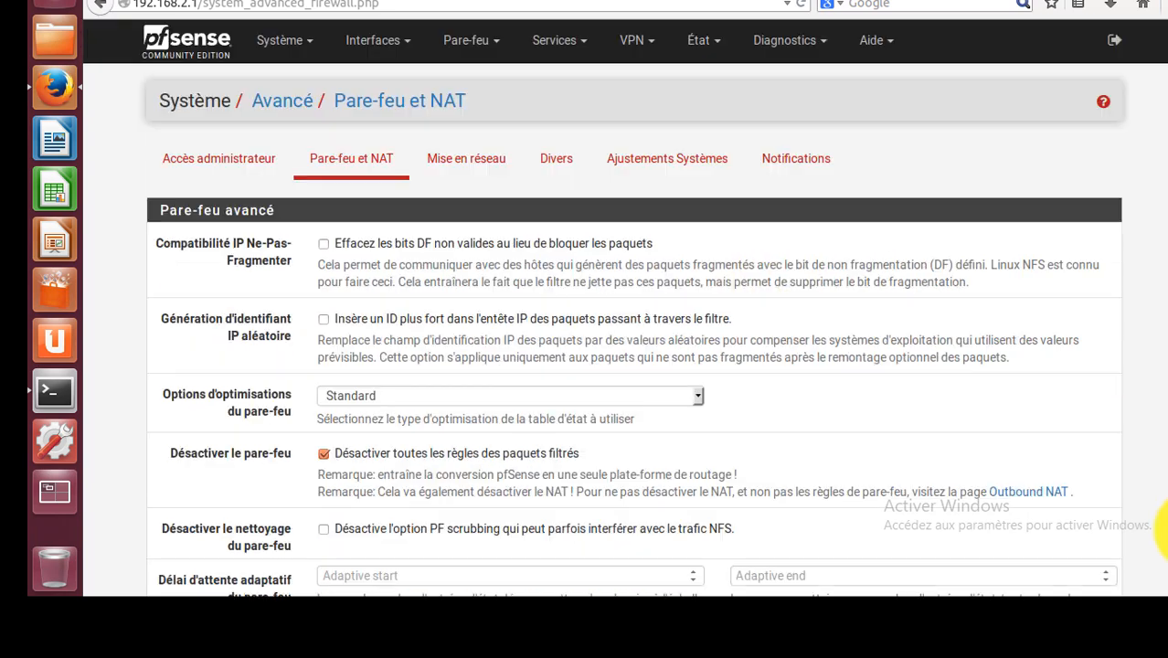
scroll(1162, 529, "down", 20)
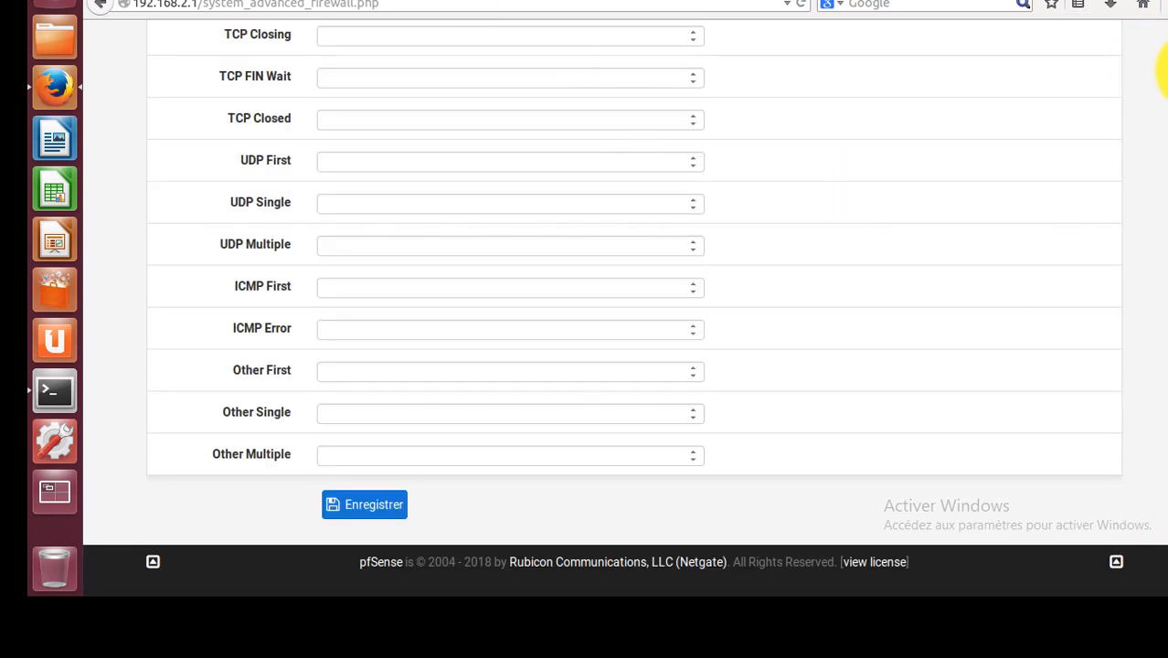
scroll(1165, 69, "up", 20)
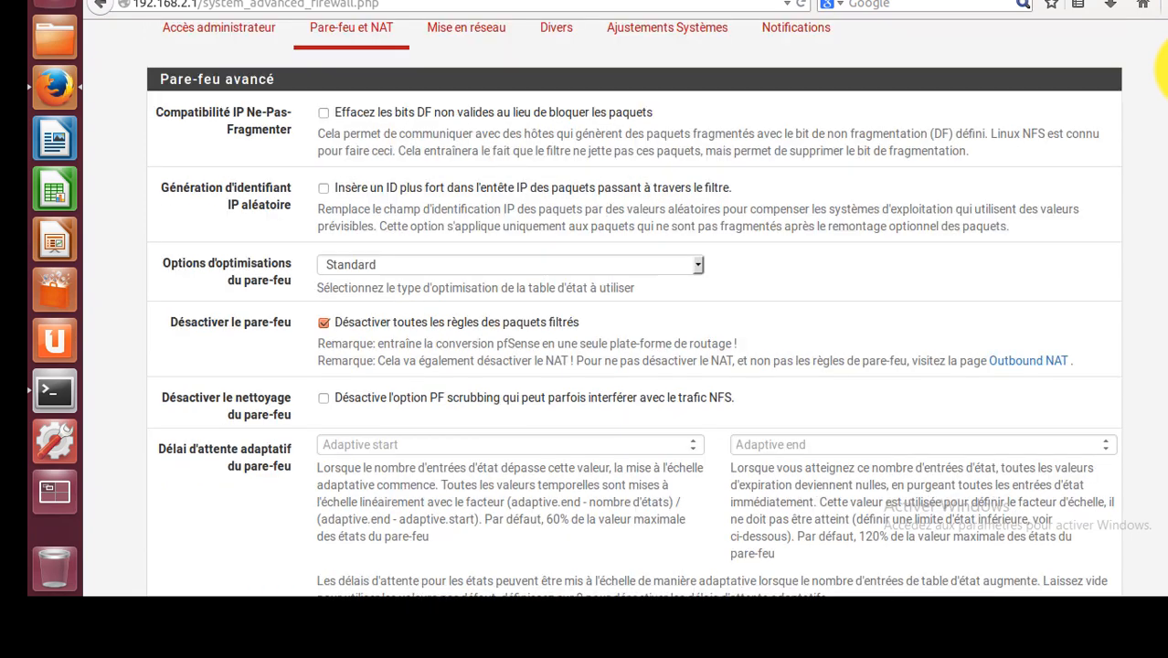
scroll(1162, 69, "up", 3)
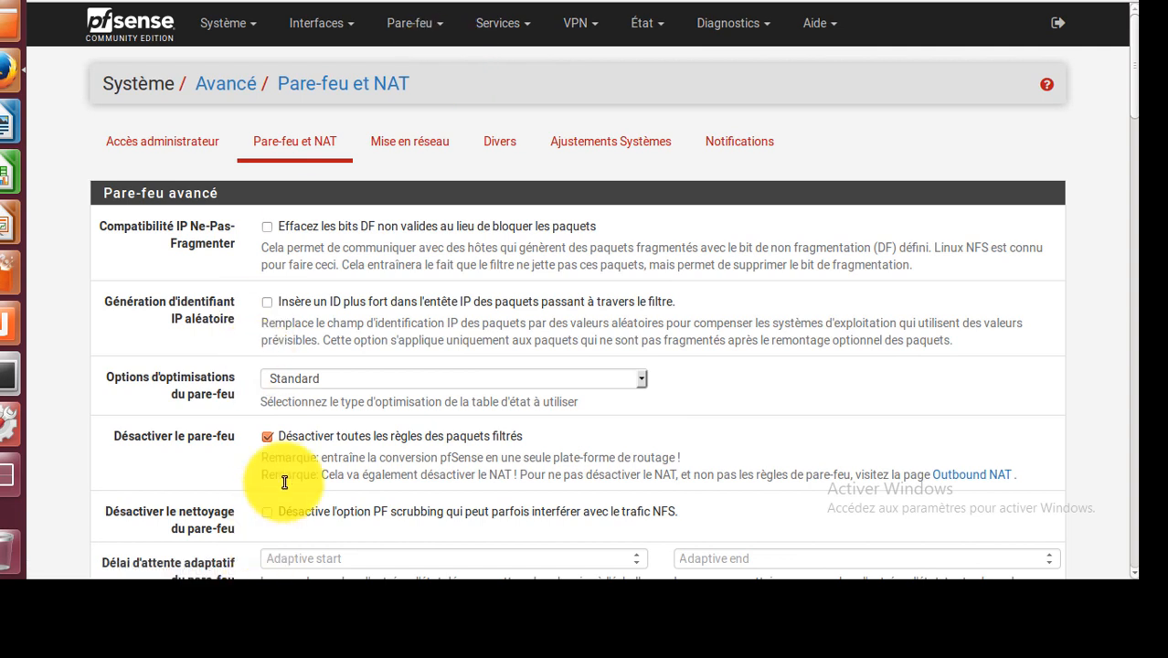
left_click(269, 440)
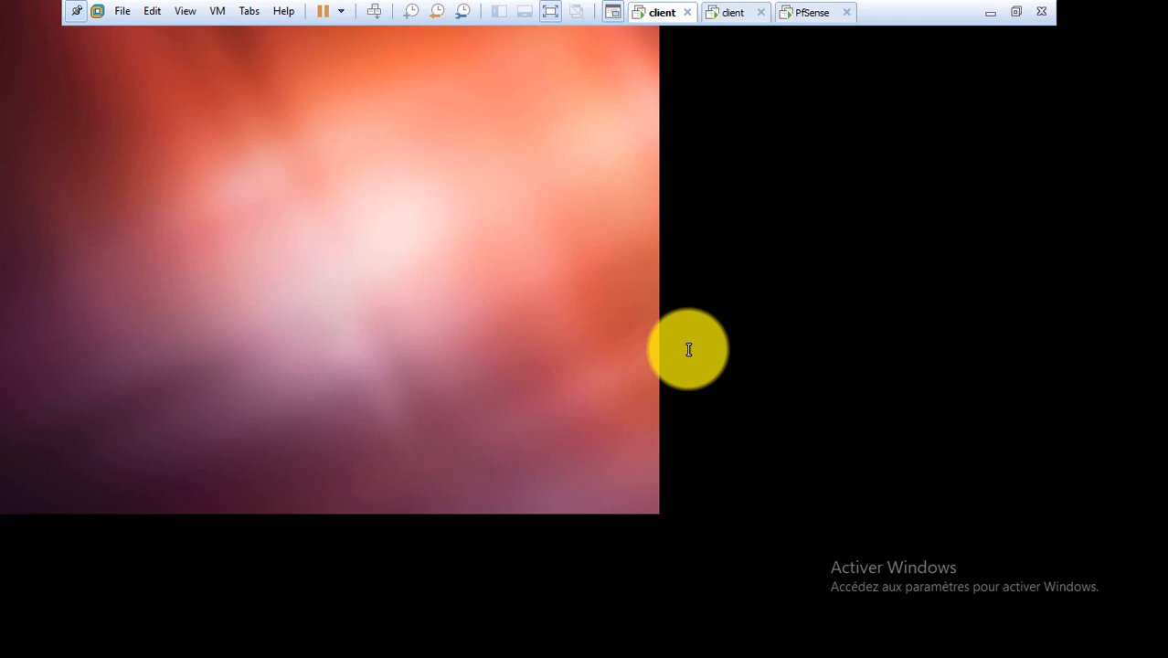
Unlock the first client's desktop and run ifconfig to show its address.
type("••••")
key("Return")
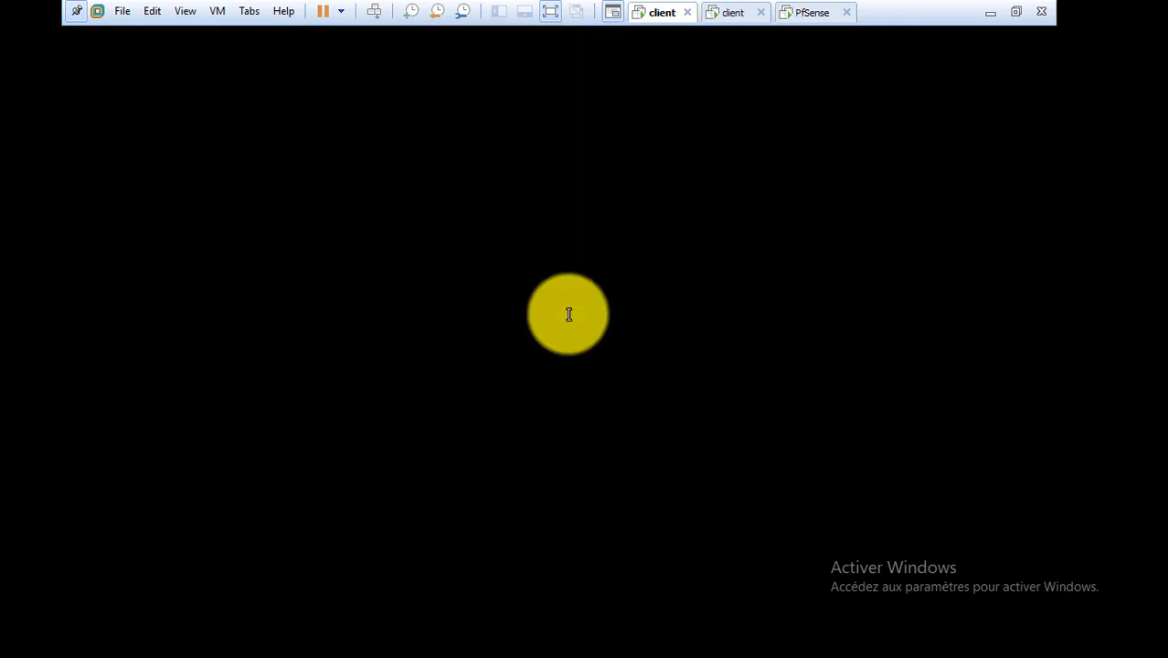
type("ifconfig n")
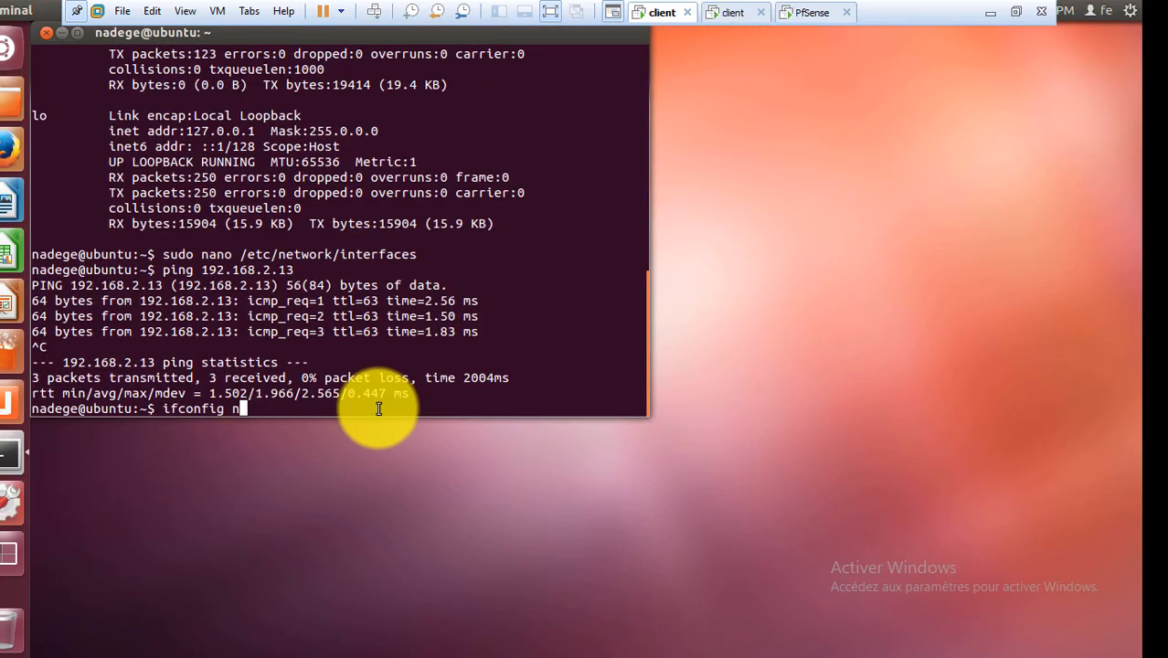
key("BackSpace")
key("Return")
type("pi")
On the other client, show its address and ping 172.16.1.12, which fails.
left_click(731, 11)
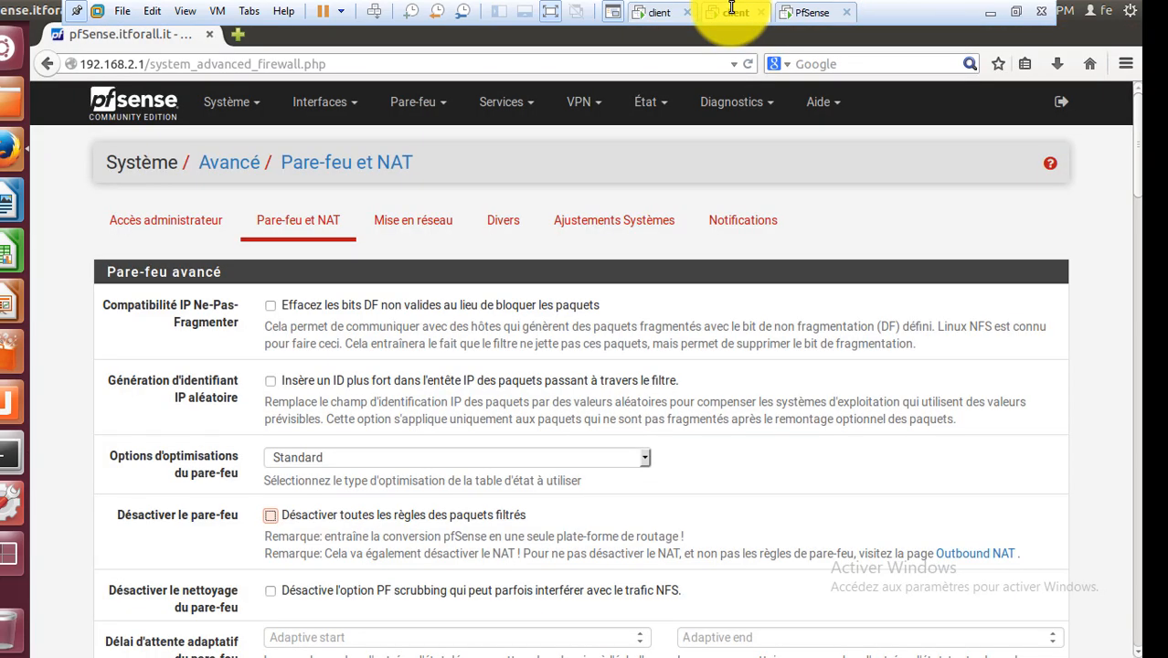
left_click(11, 454)
key("Return")
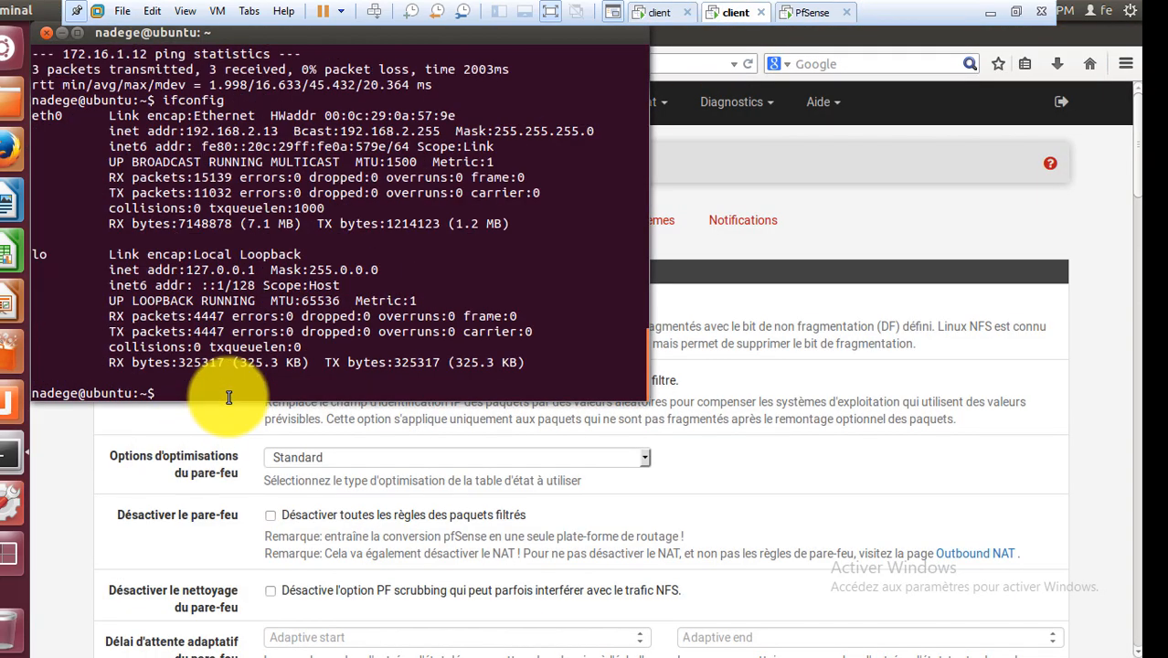
type("ping 172.16.1.12")
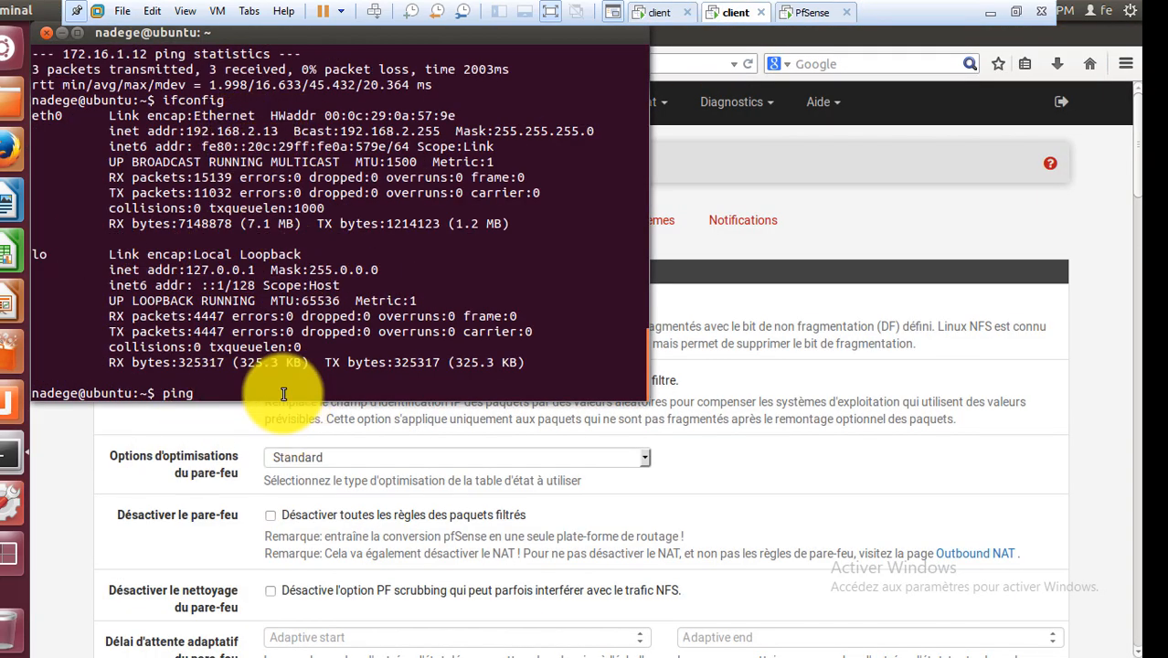
left_click(645, 12)
left_click(736, 12)
left_click(441, 391)
key("Return")
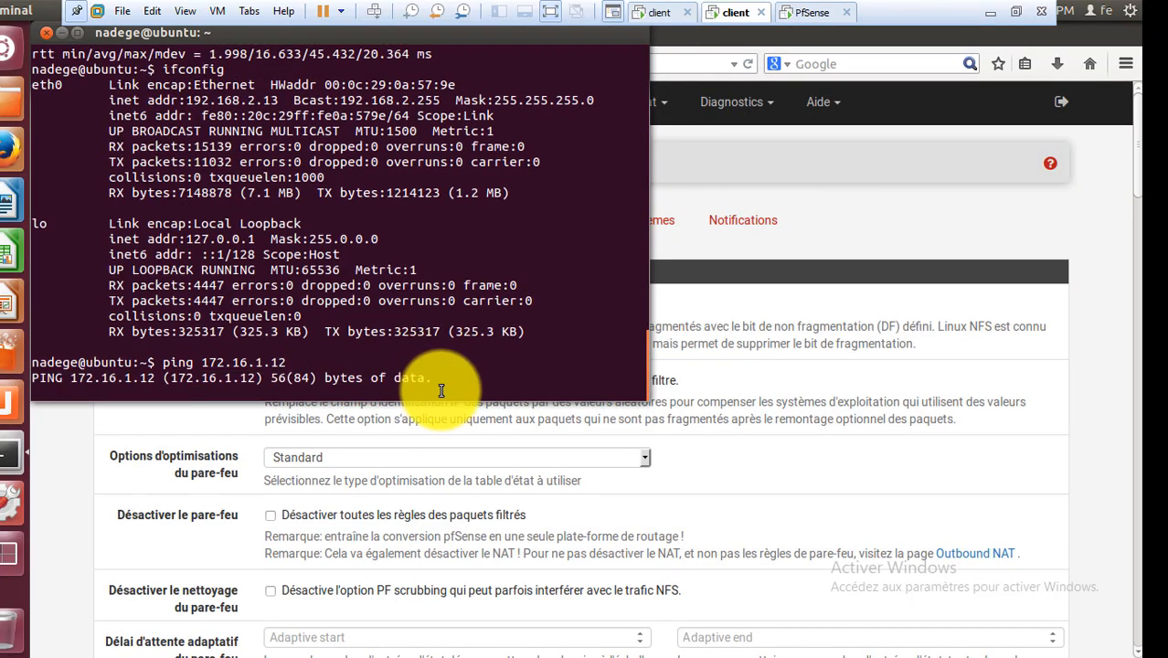
key("ctrl+c")
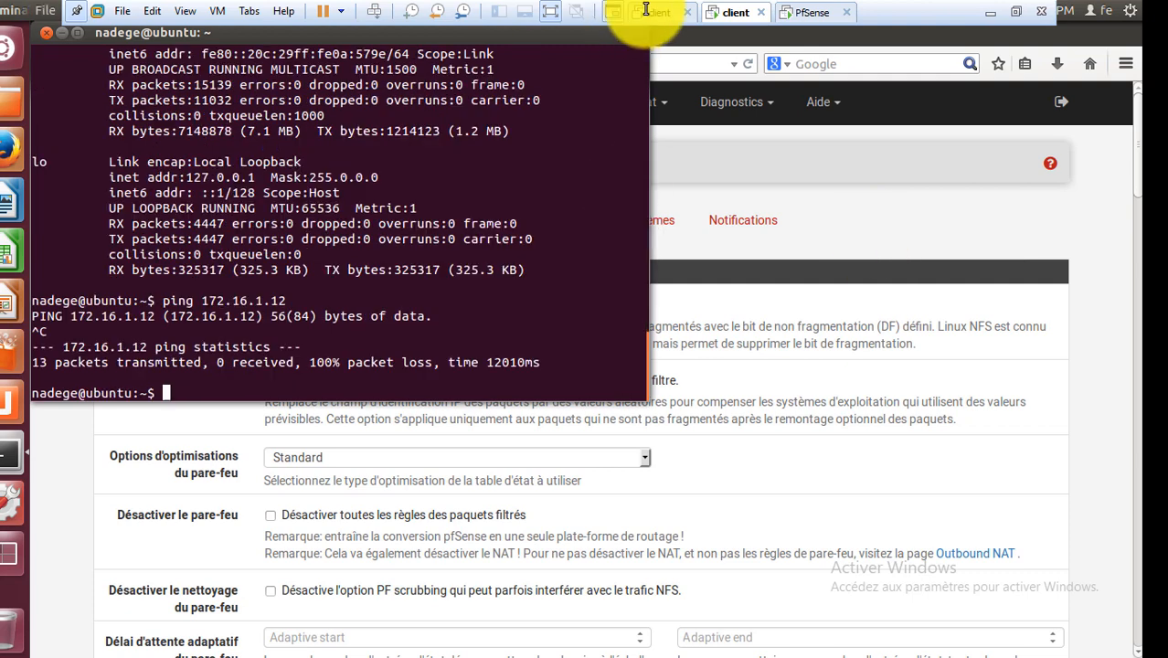
Back on the first client, ping 192.168.2.13 and the firewall WAN address 172.16.1.1.
left_click(656, 12)
key("BackSpace")
key("BackSpace")
key("Up")
key("Up")
key("Return")
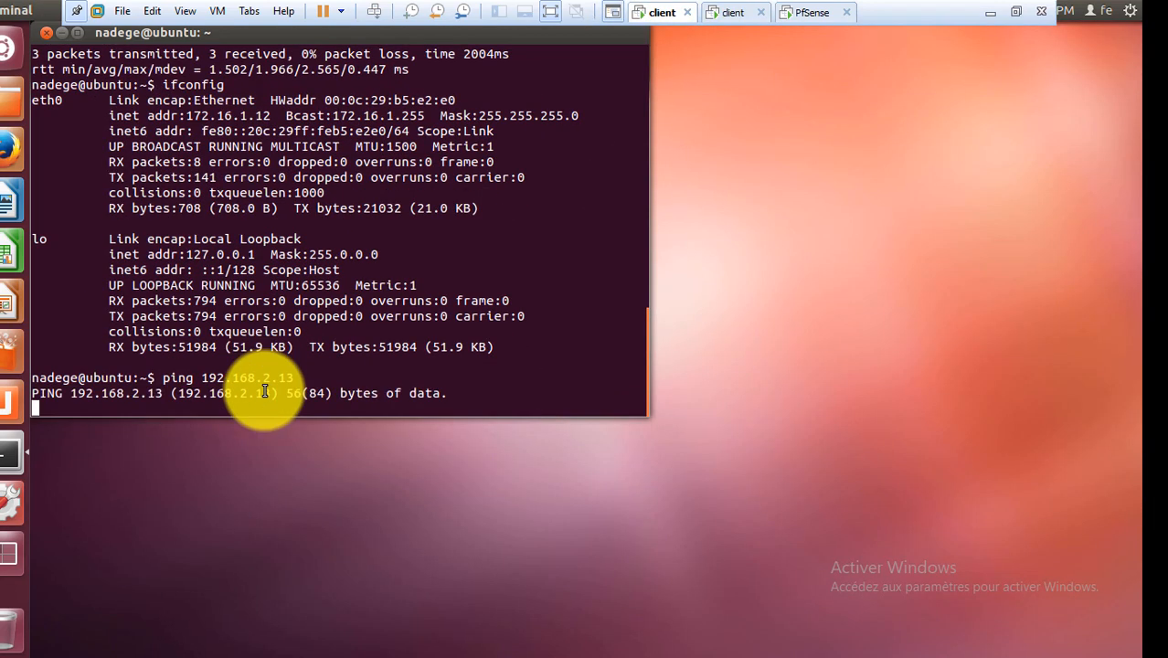
key("ctrl+c")
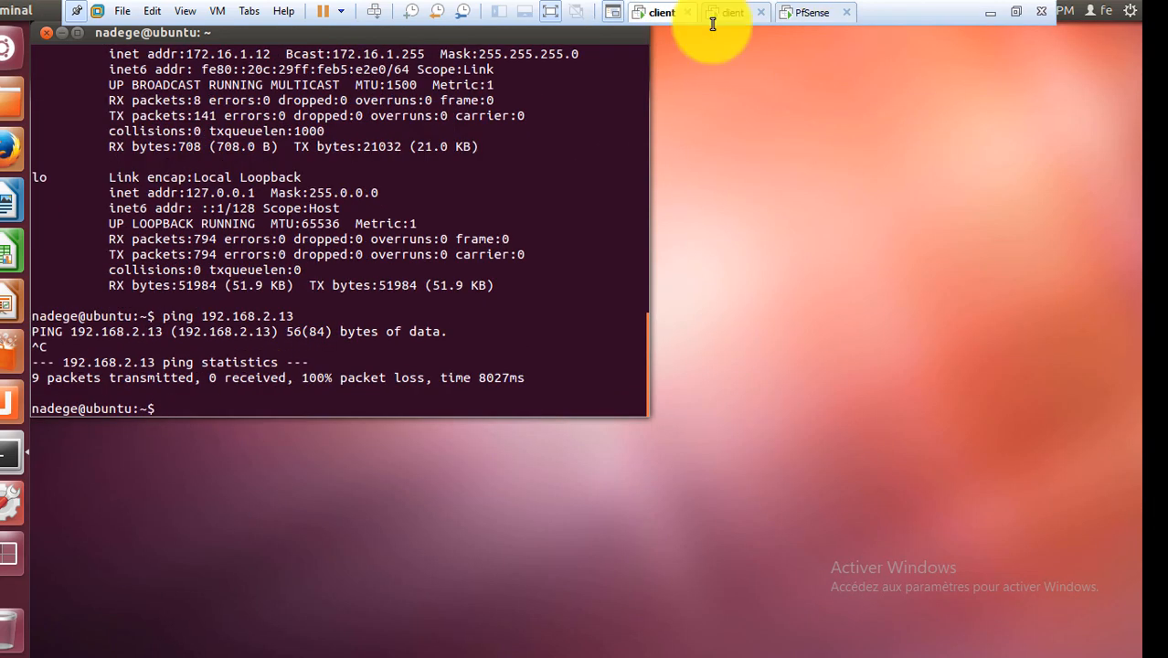
type("ping 172.16.1.1")
key("Return")
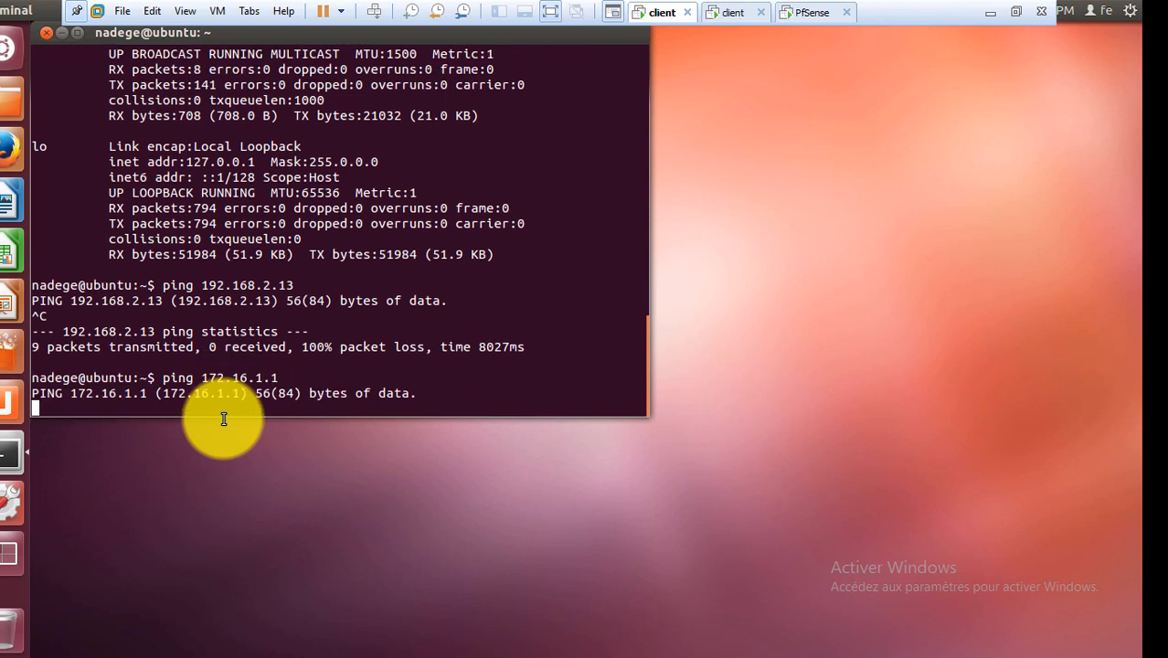
left_click(809, 13)
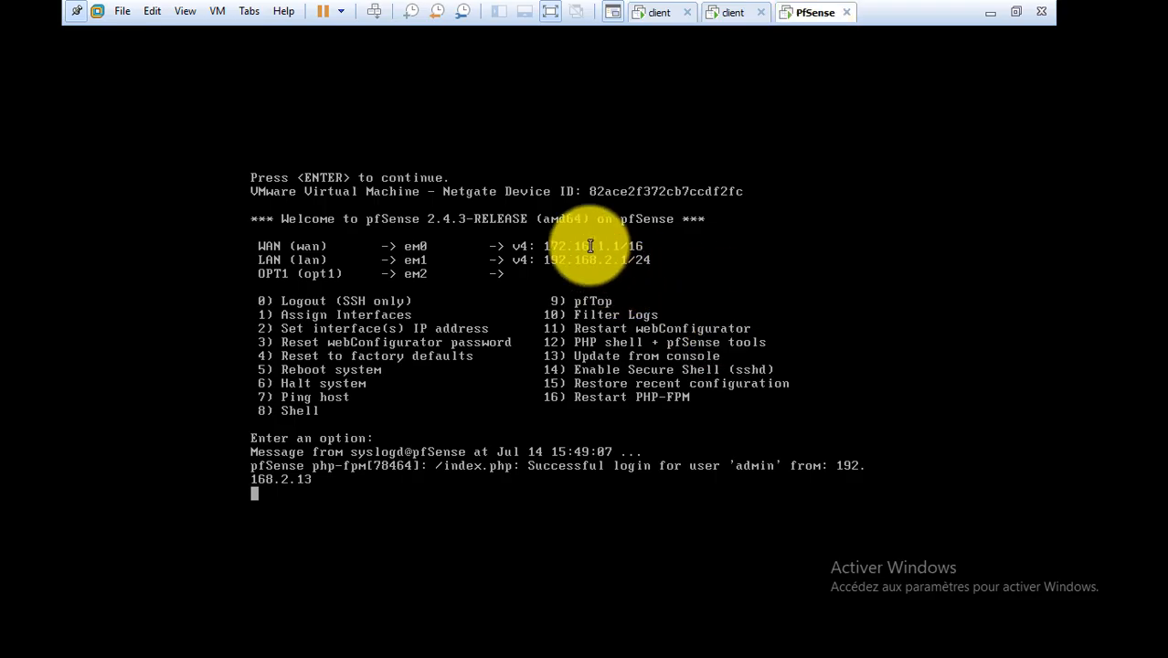
left_click(738, 13)
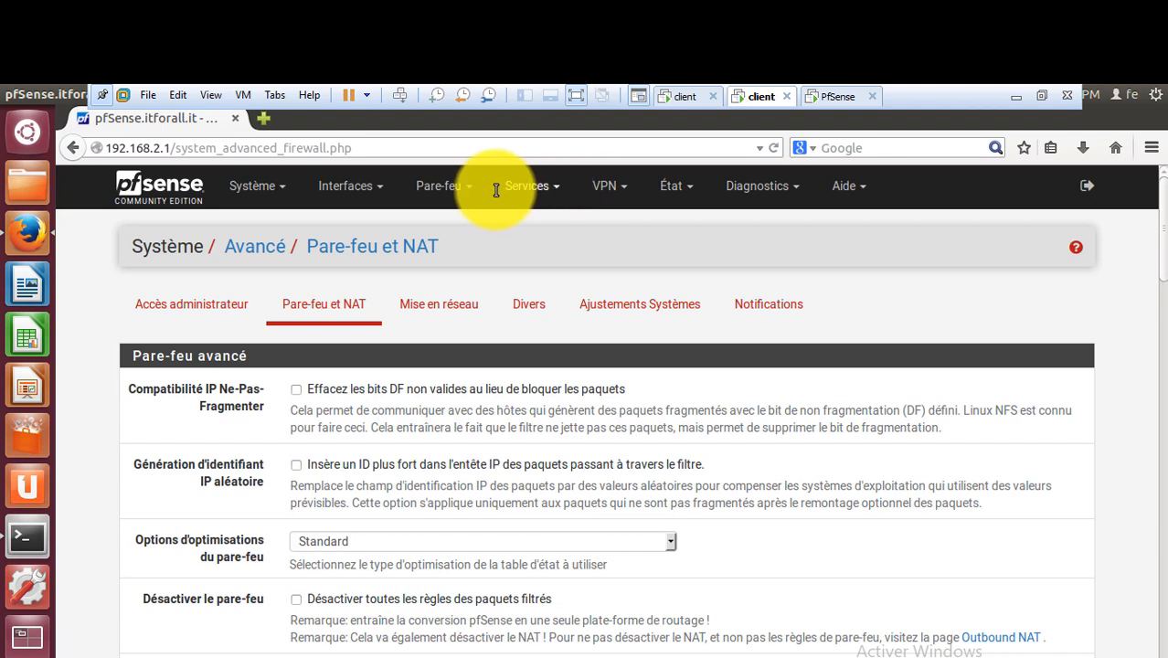
Open Pare-feu > Règles, showing only the Bloquer les réseaux invalides rule on WAN.
left_click(454, 189)
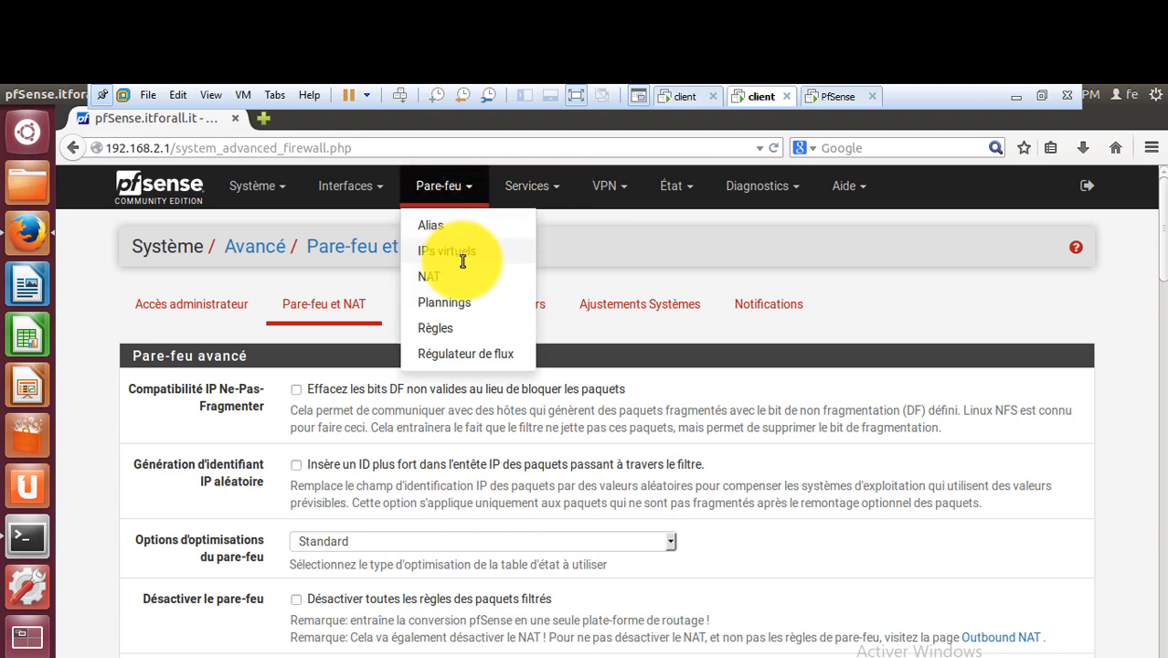
left_click(462, 322)
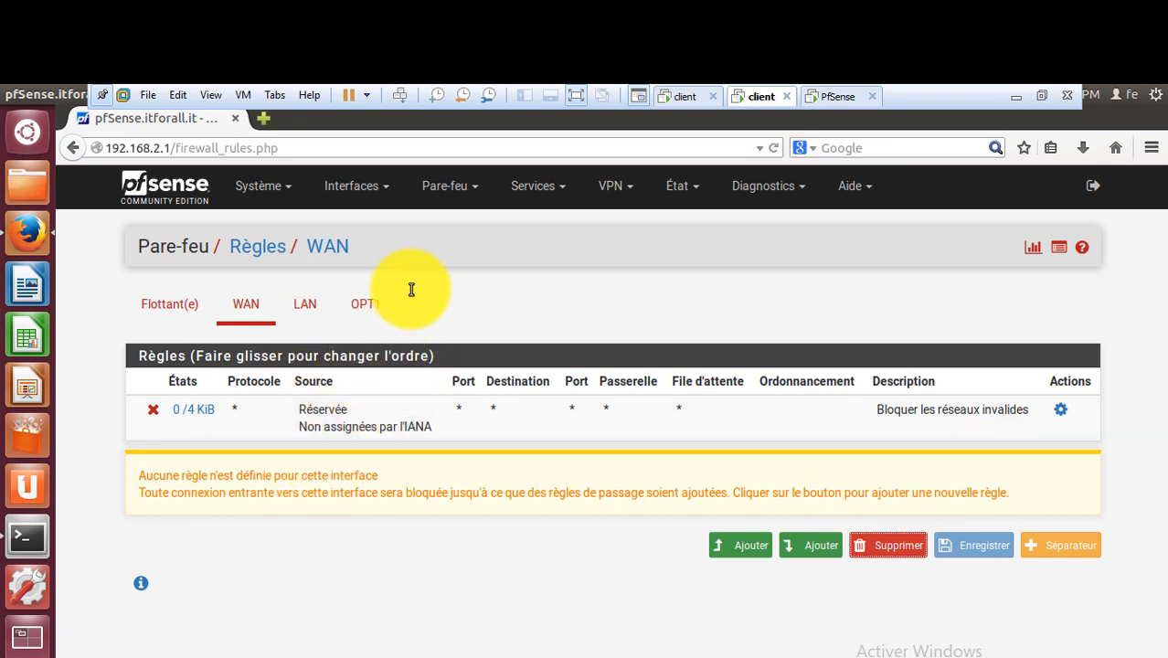
left_click(761, 95)
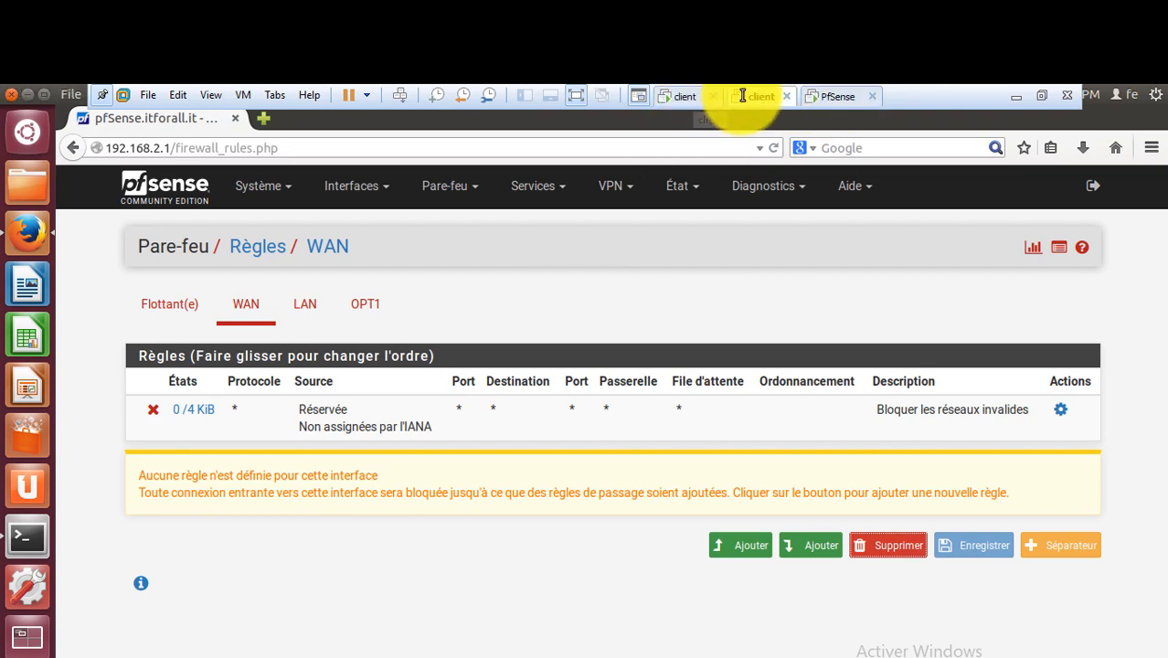
Ping pfSense LAN 192.168.2.1 from the Ubuntu client terminal and confirm 20/20 replies, 0% loss.
left_click(26, 530)
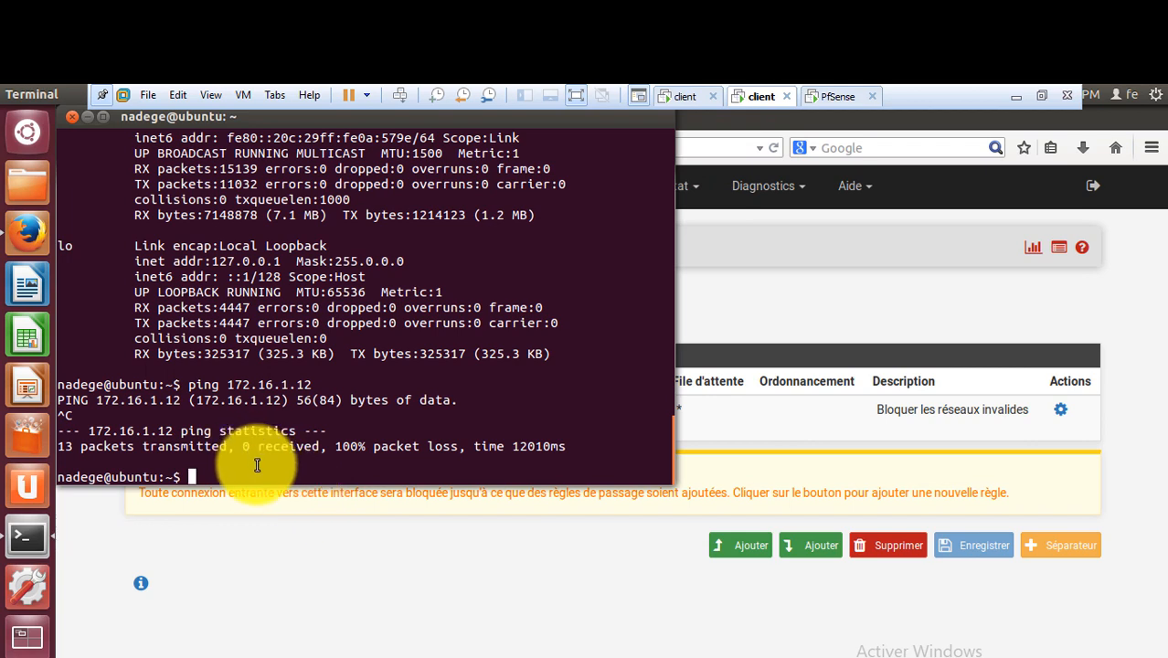
type("ping 192.168.2.1")
key("Return")
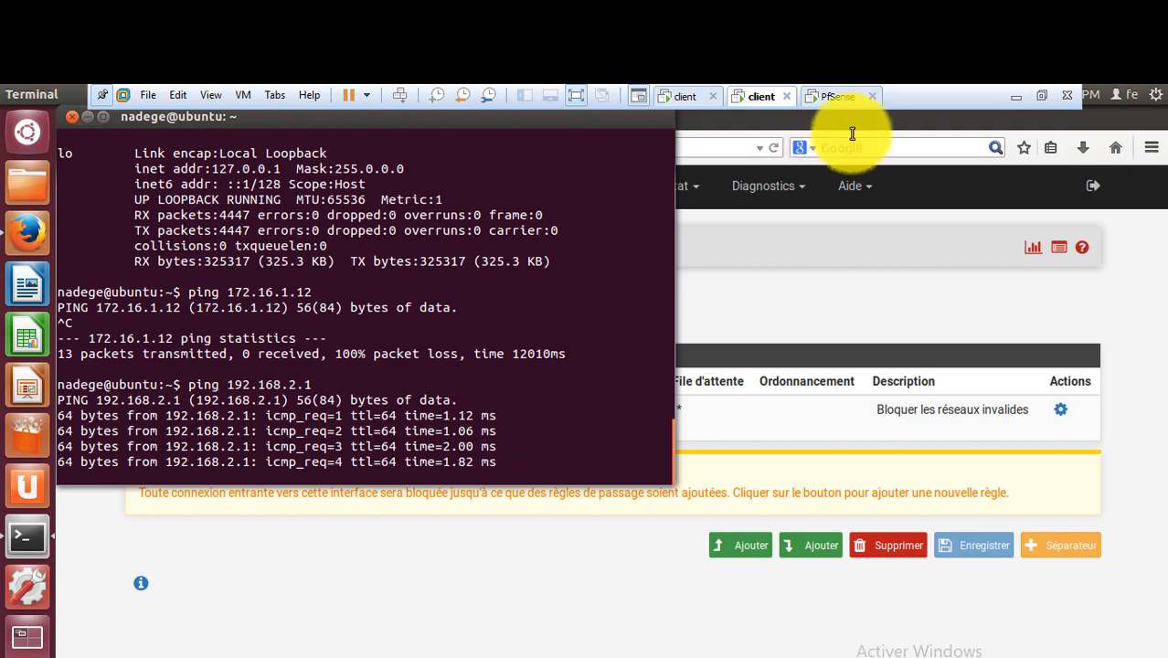
left_click(831, 98)
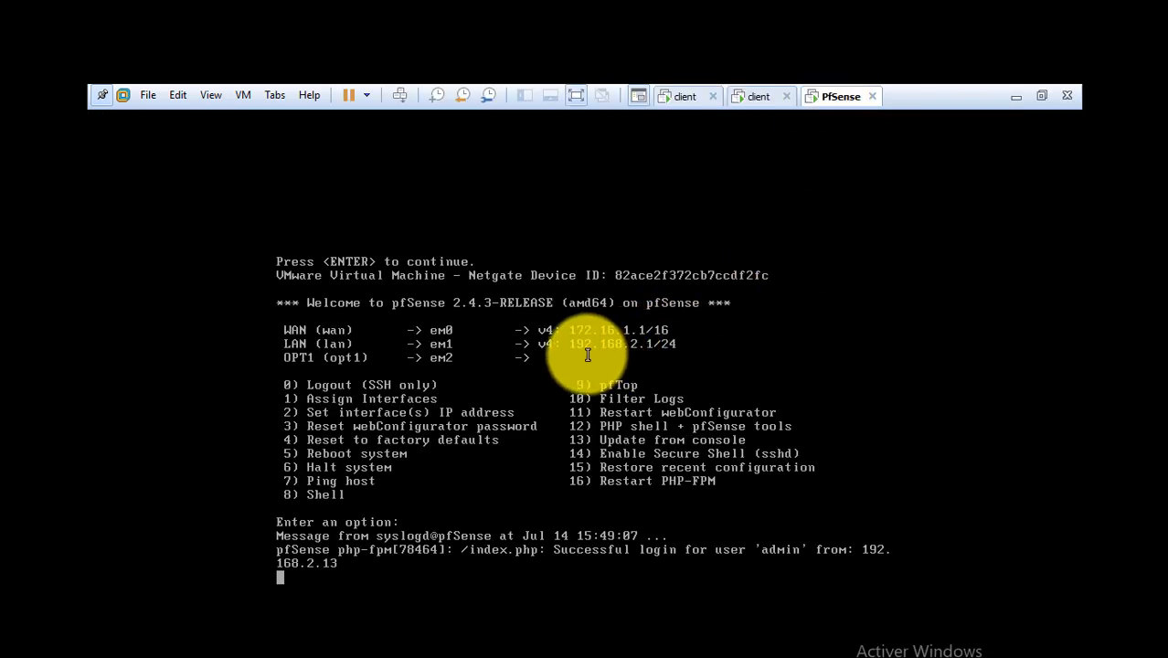
left_click(759, 99)
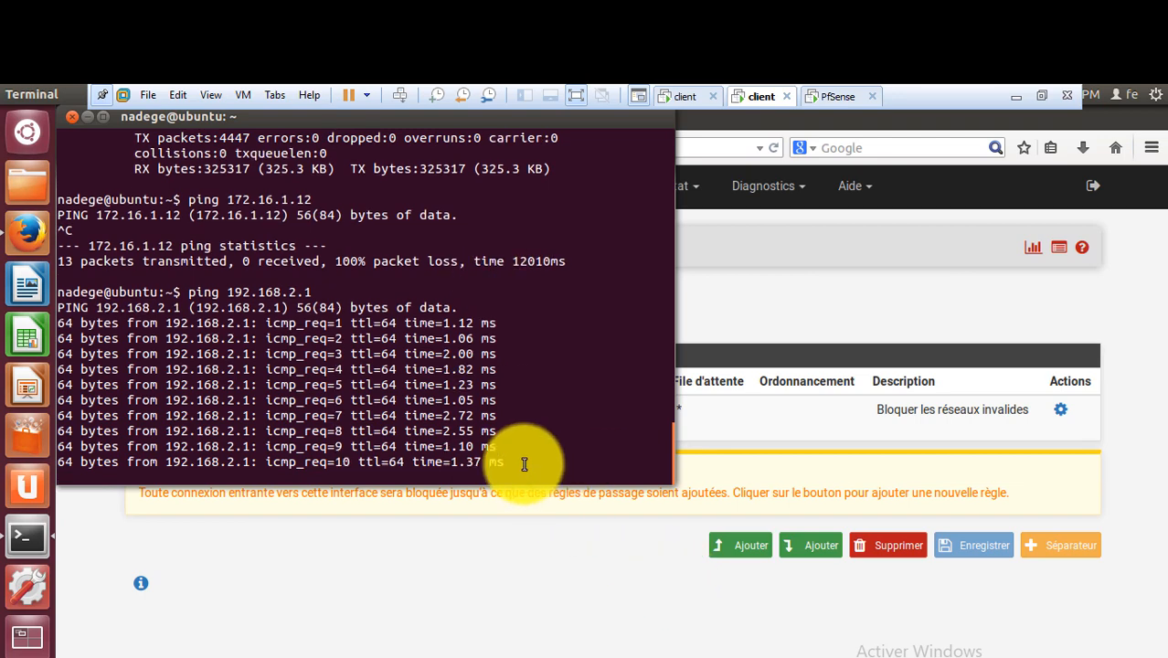
key("ctrl+c")
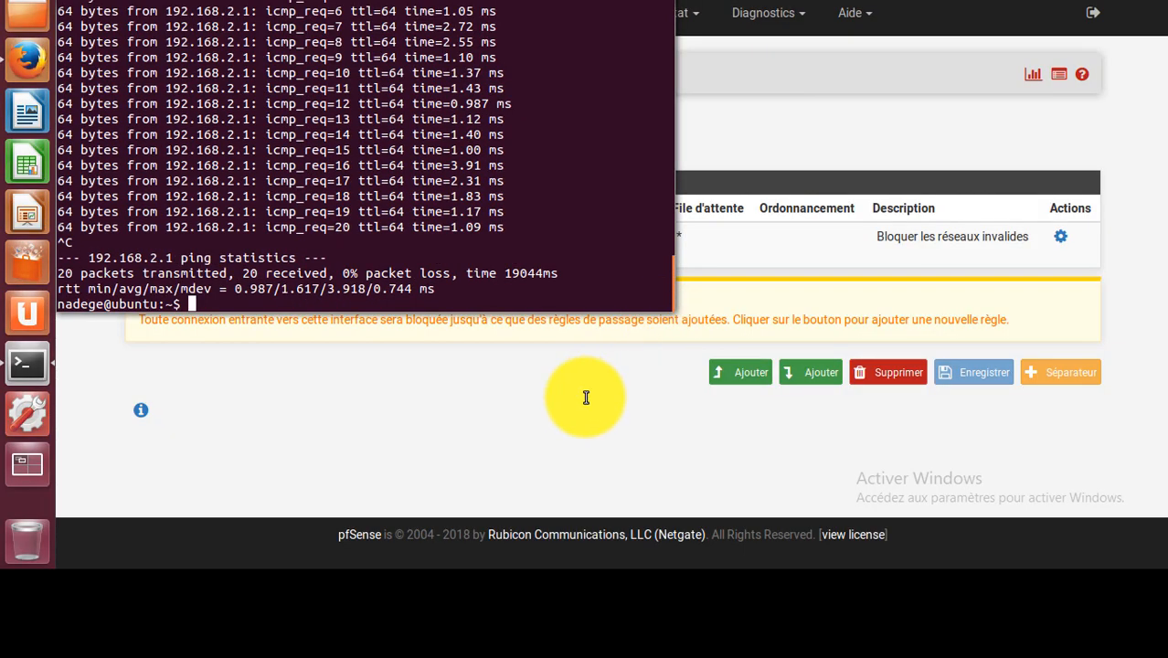
left_click(585, 570)
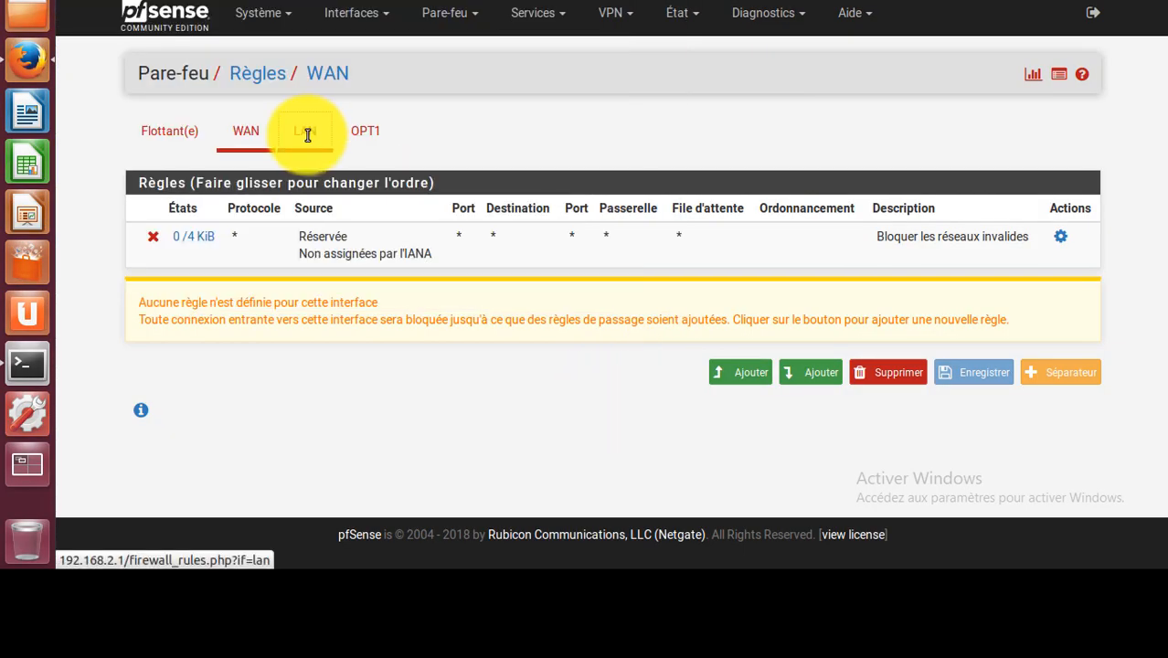
Review the LAN firewall rules, then show the OPT1 rules page, which has no rules.
left_click(308, 135)
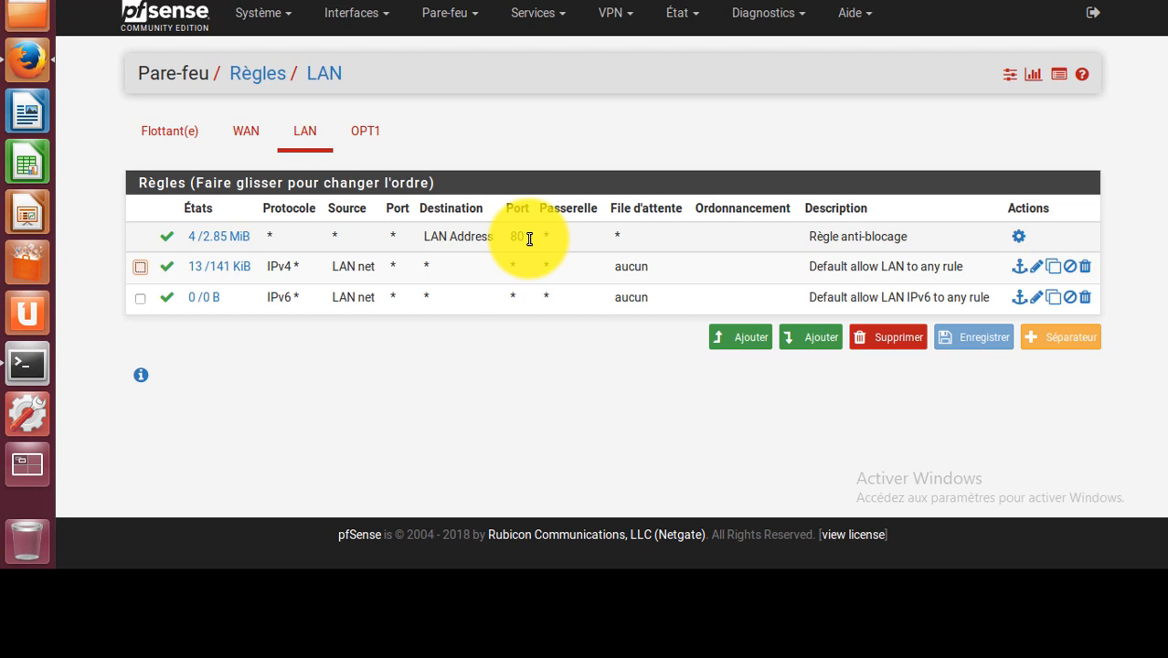
left_click(364, 131)
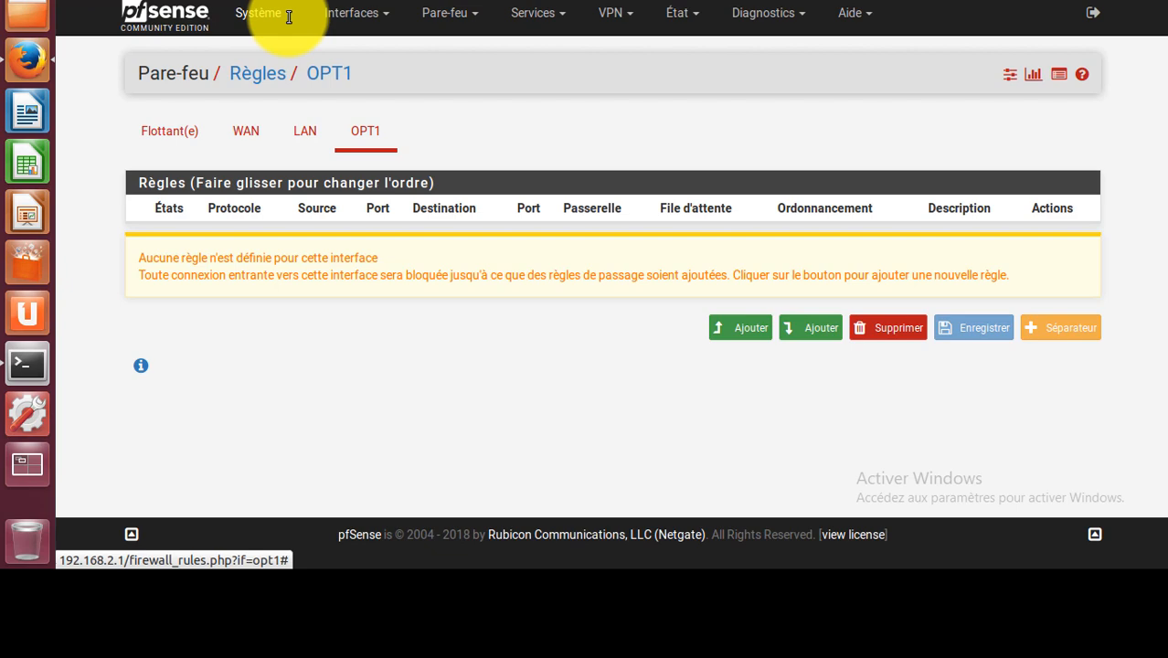
left_click(288, 15)
Tick 'Désactiver toutes les règles des paquets filtrés' under Système > Avancé > Pare-feu et NAT and save.
left_click(280, 78)
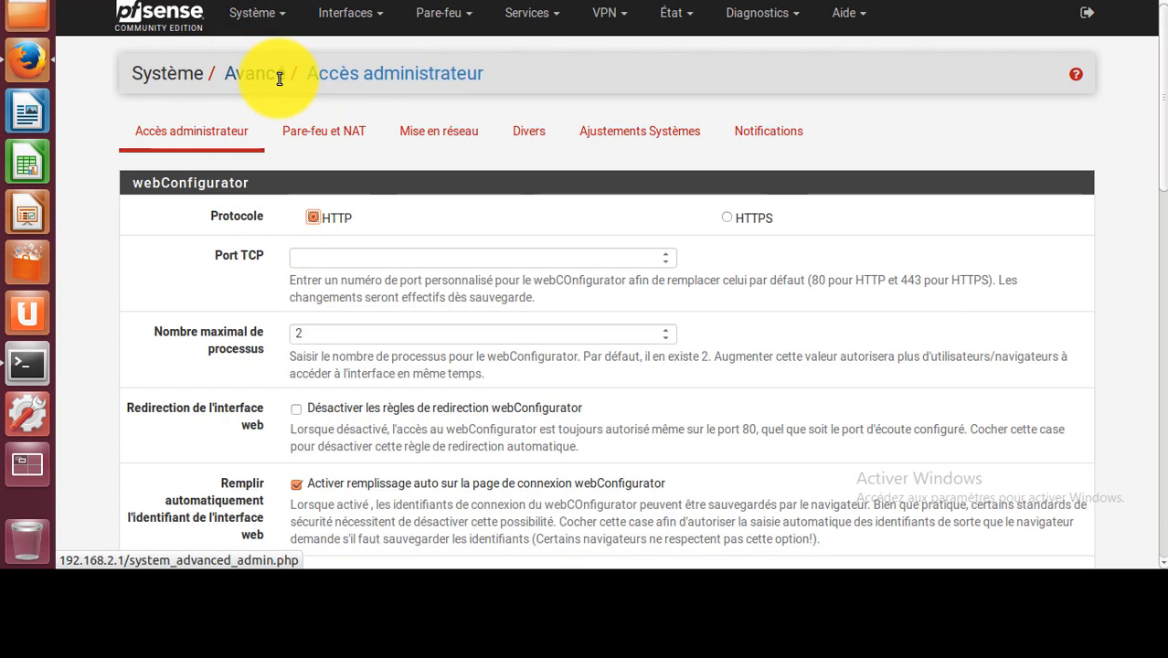
left_click(337, 138)
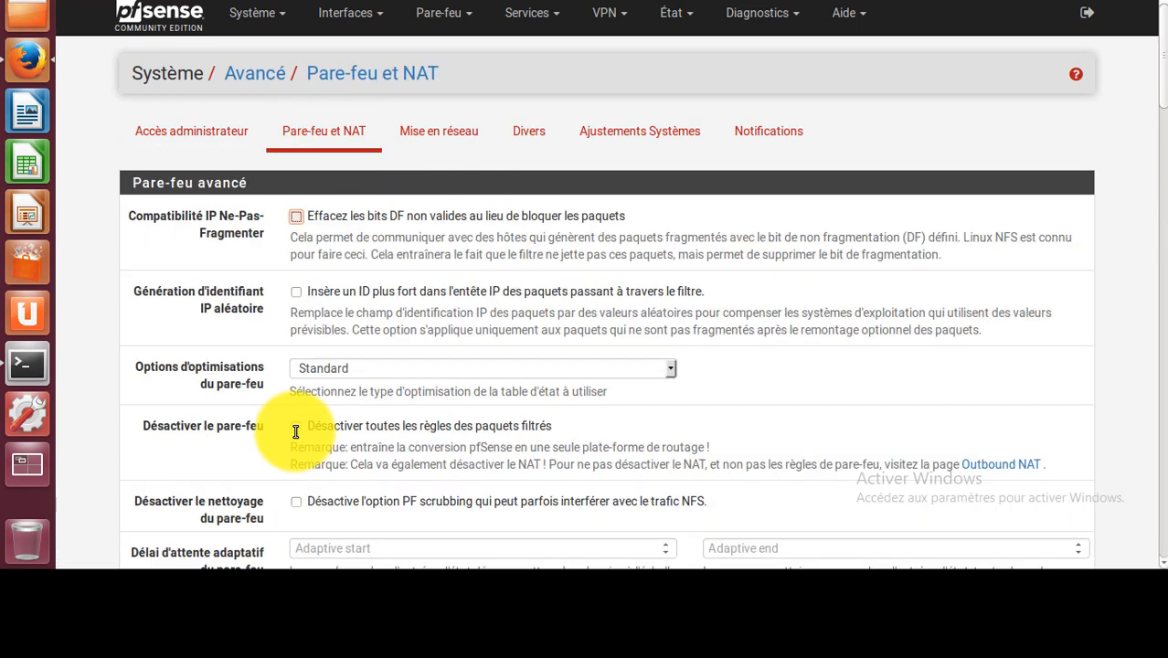
left_click(296, 426)
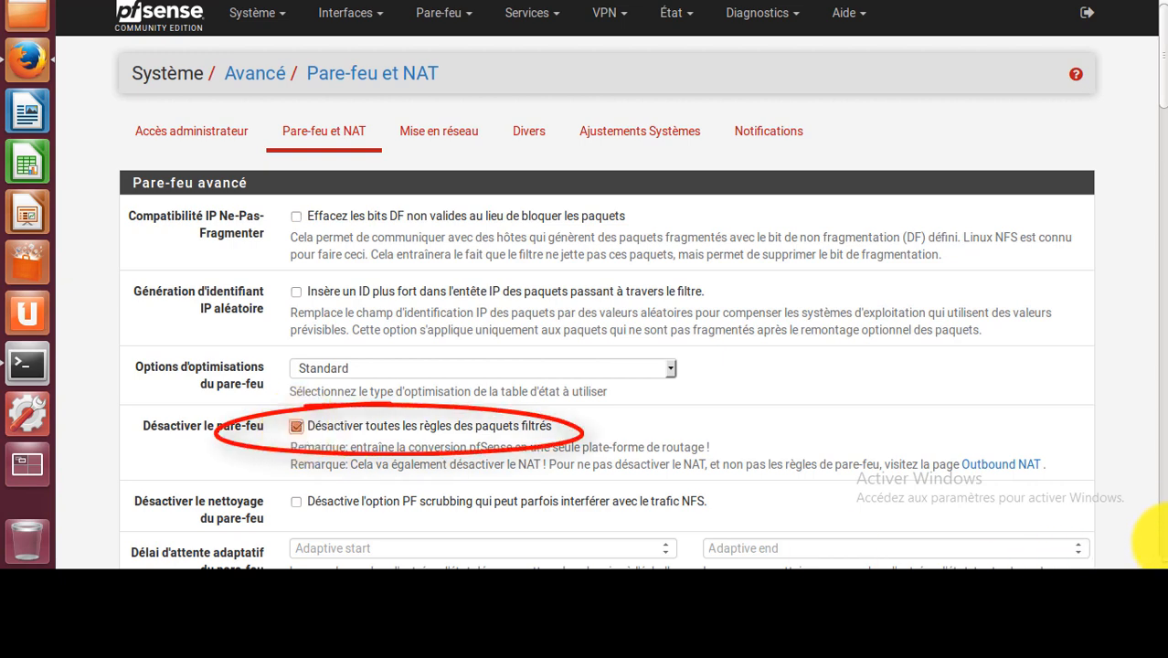
scroll(1165, 544, "down", 5)
scroll(1165, 536, "down", 10)
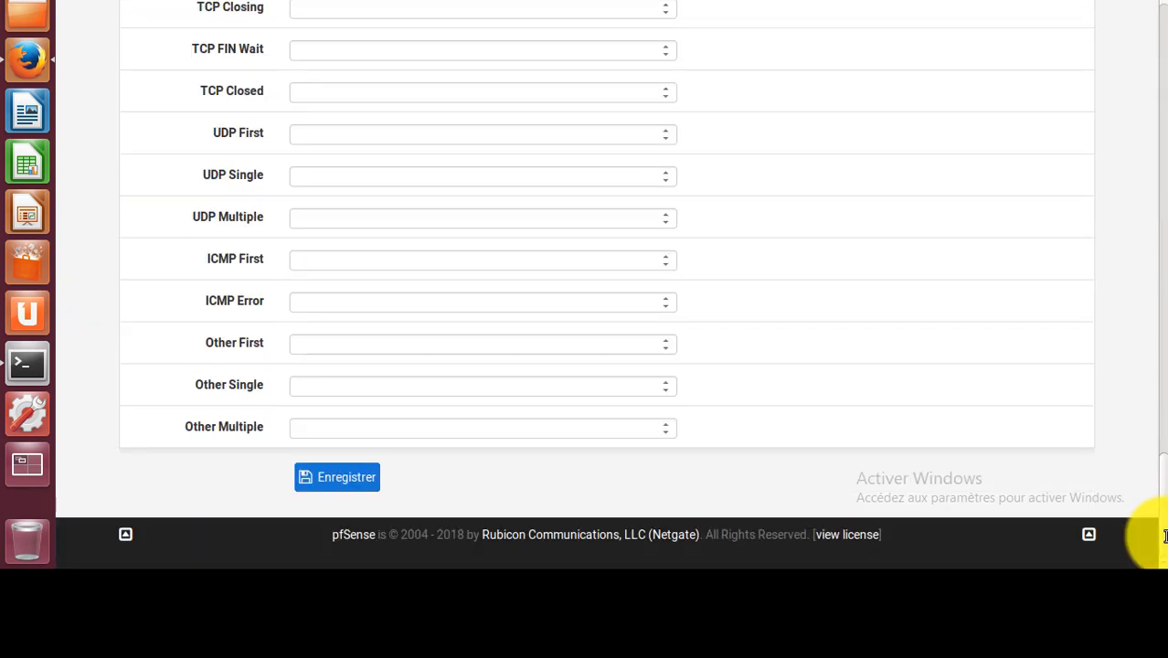
left_click(353, 473)
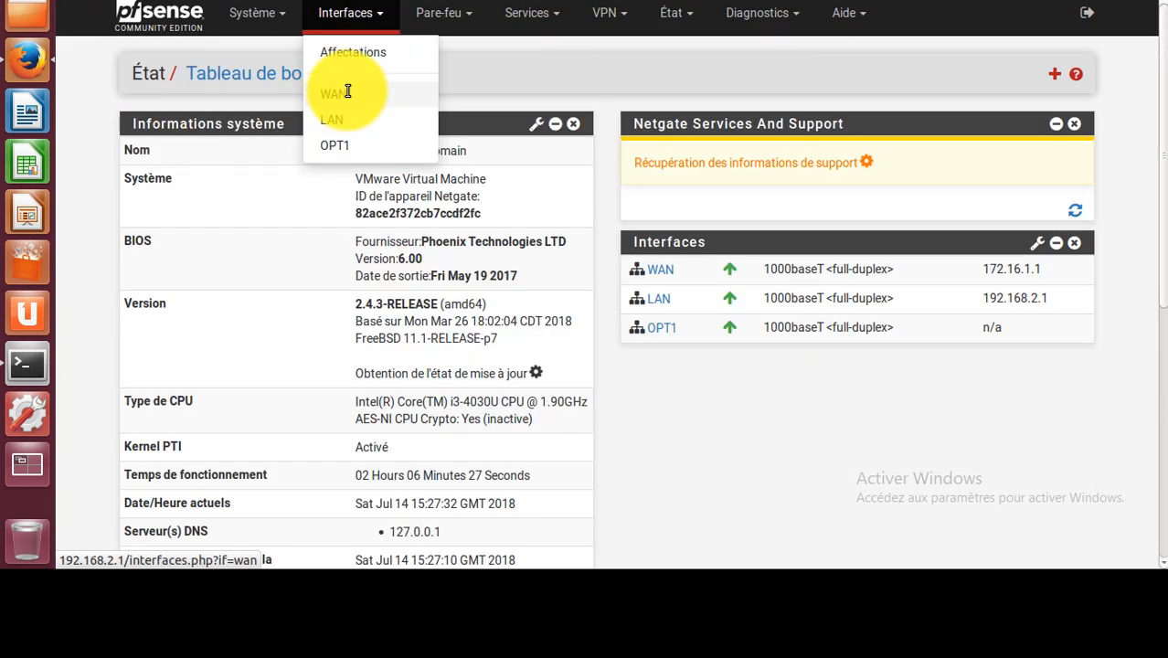
left_click(349, 88)
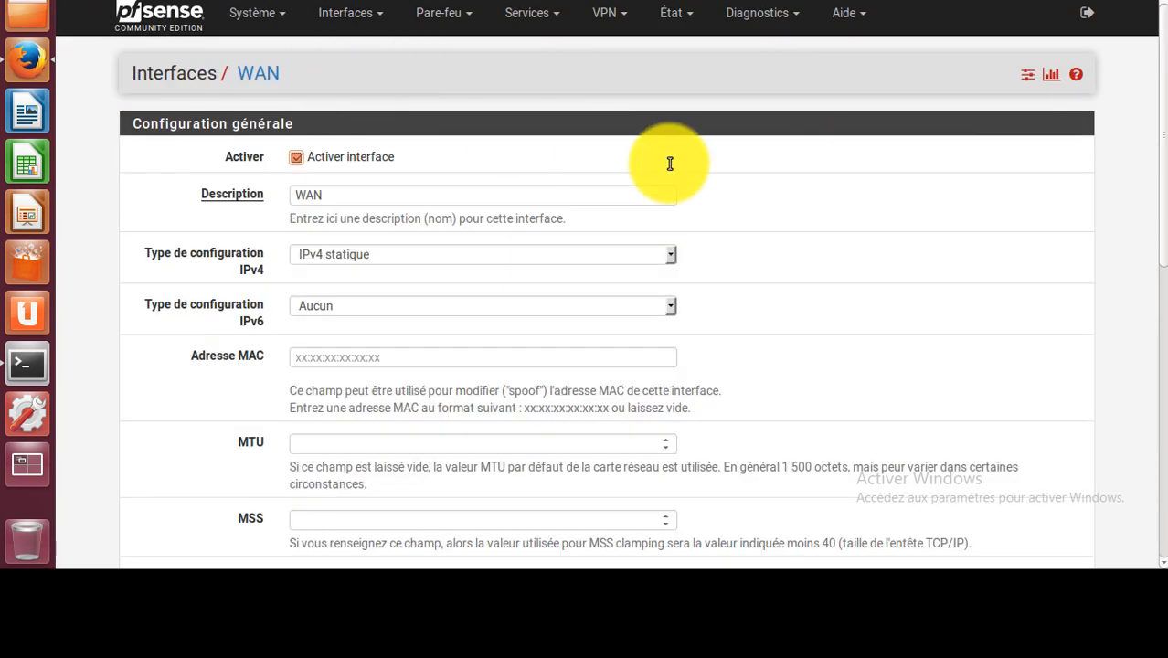
Untick 'Bloquer les réseaux privés et les adresses de loopback' on WAN, save and apply the changes.
scroll(821, 220, "down", 10)
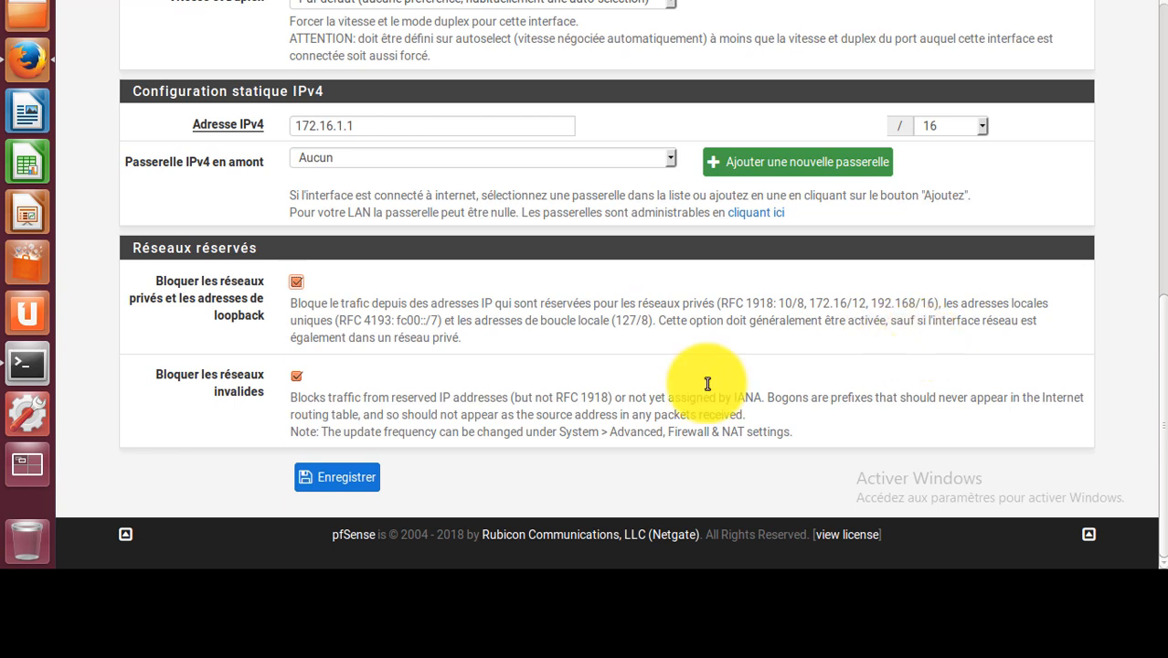
left_click(296, 281)
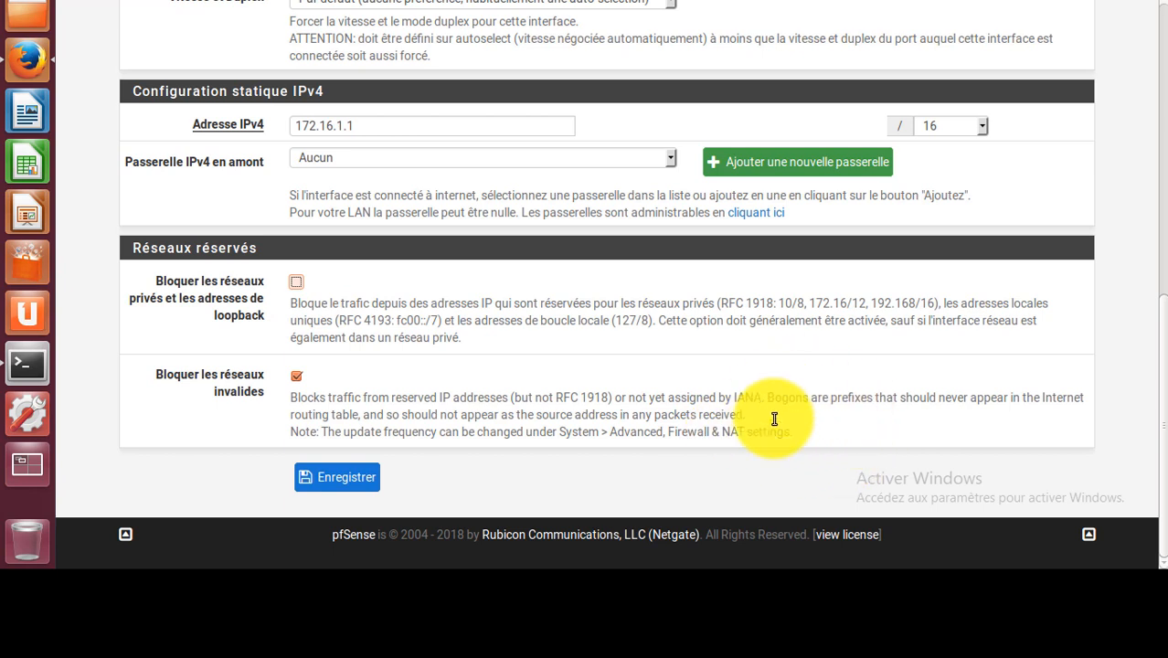
left_click(360, 474)
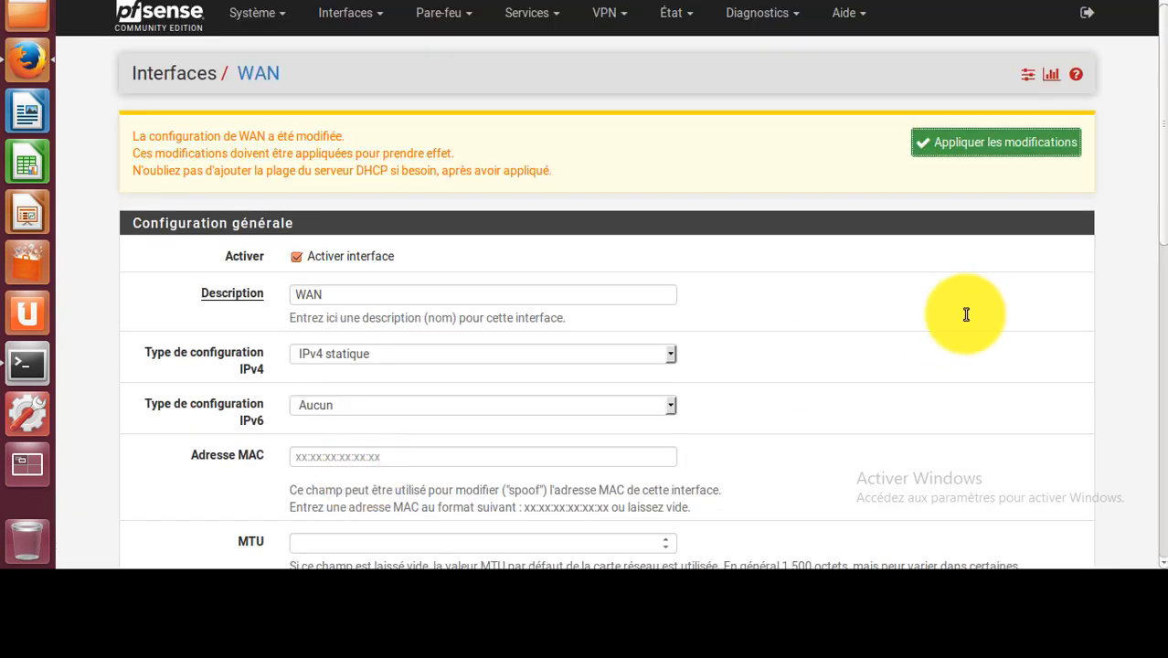
left_click(1003, 144)
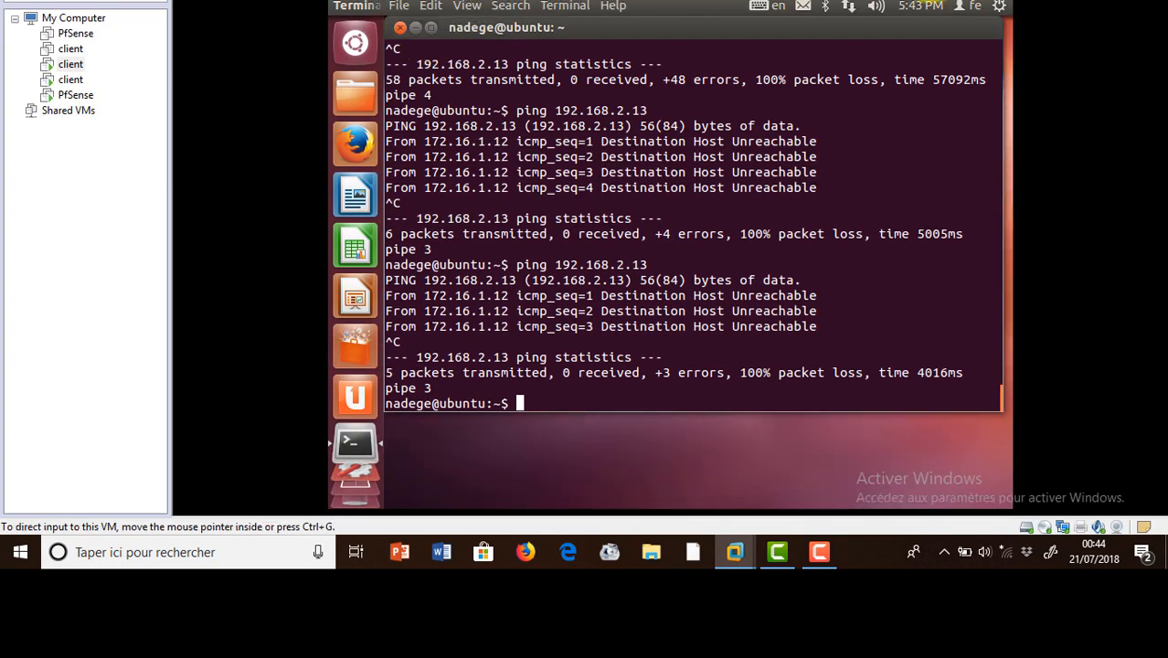
Read the IPv4 Connection Information on clients 172.16.1.12 and 192.168.2.13 (mask 255.255.255.0, gateway 192.168.2.1).
left_click(849, 7)
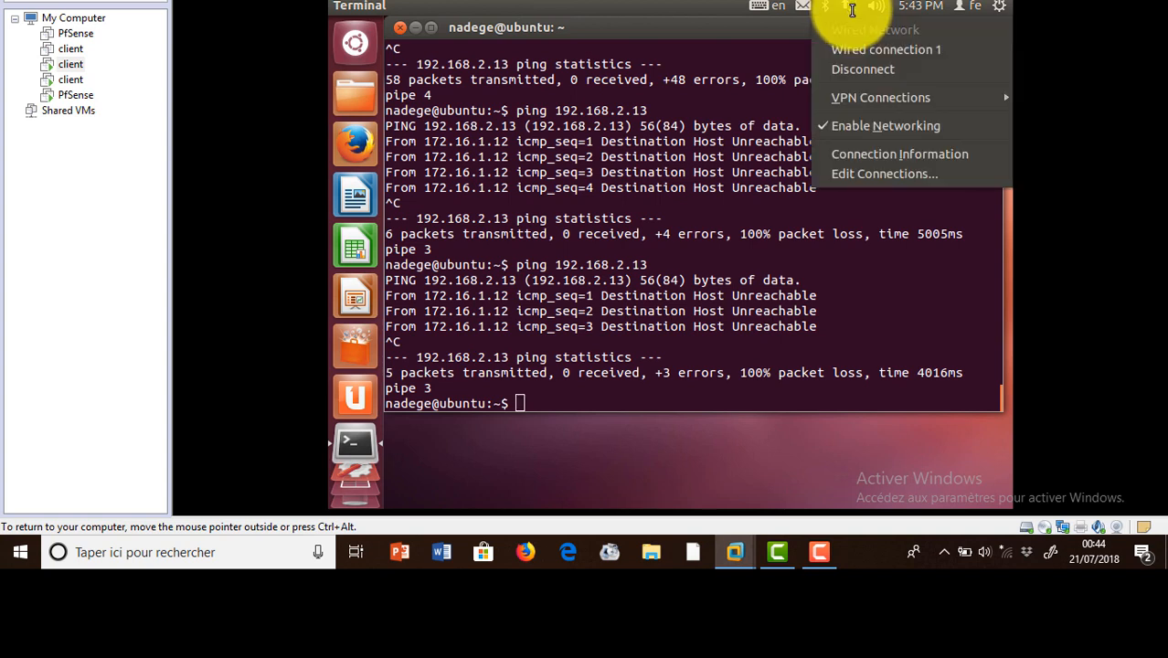
left_click(871, 153)
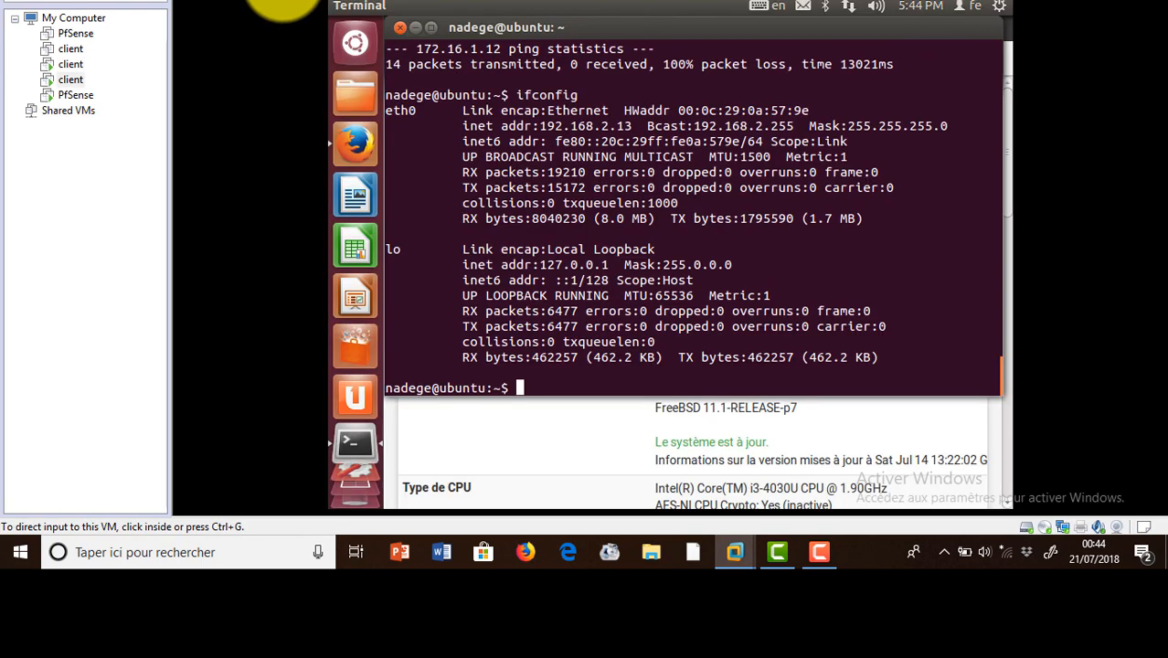
left_click(849, 7)
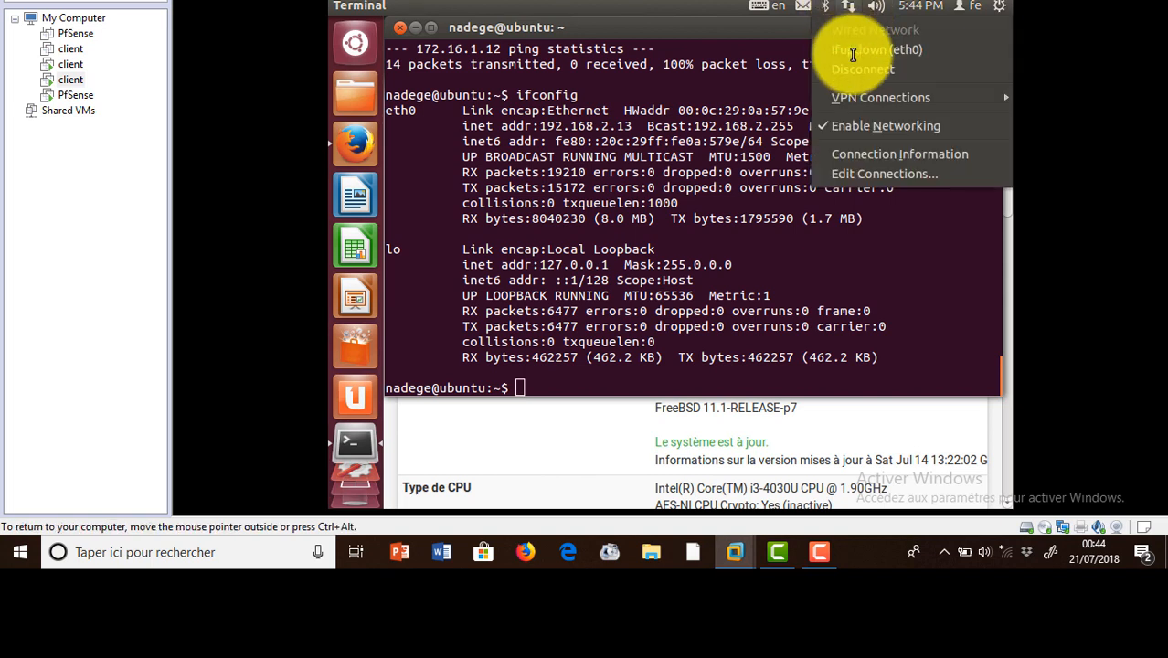
left_click(871, 153)
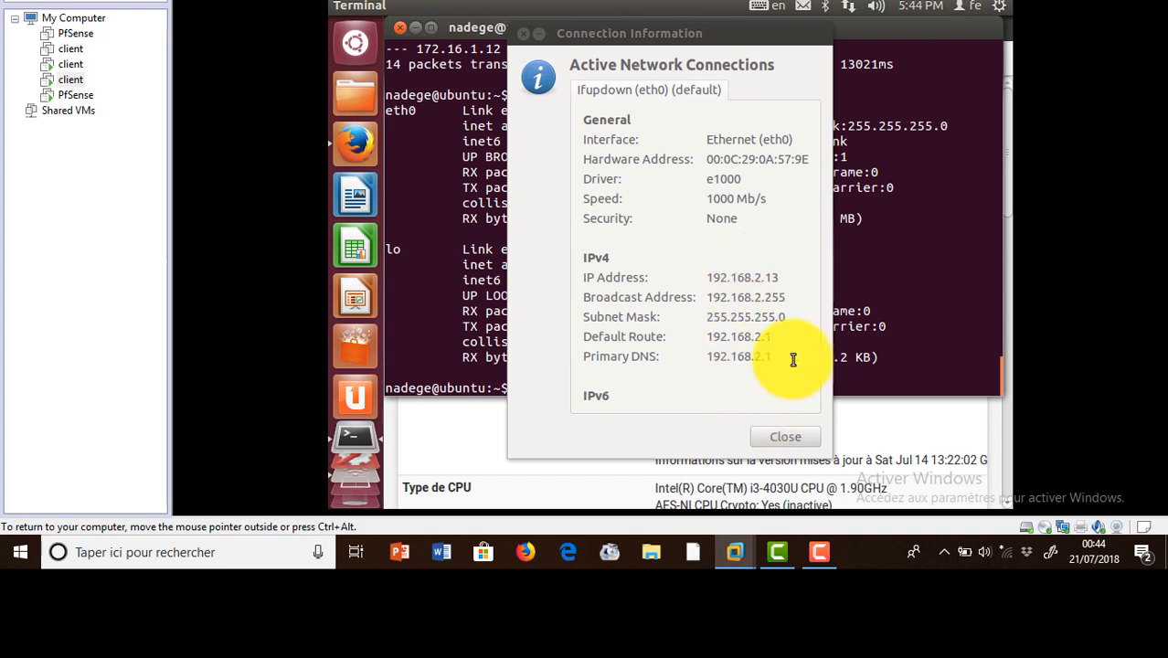
left_click(776, 439)
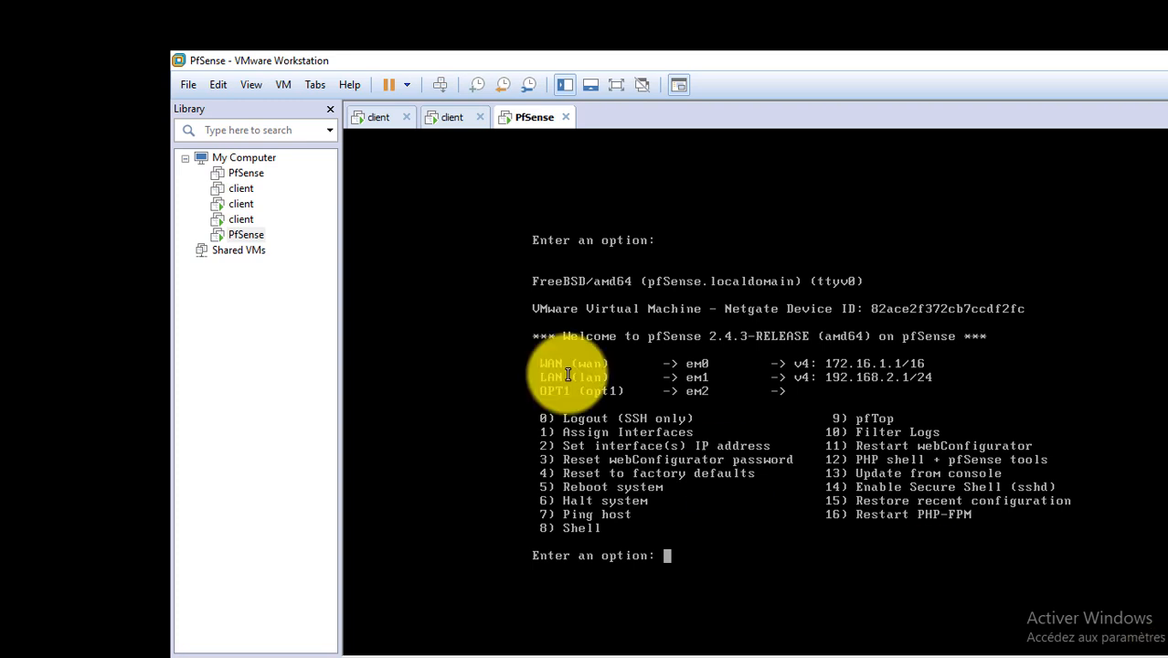
Compare both client tabs with the pfSense console (WAN 172.16.1.1/16, LAN 192.168.2.1/24) and open pfSense VM settings.
left_click(373, 113)
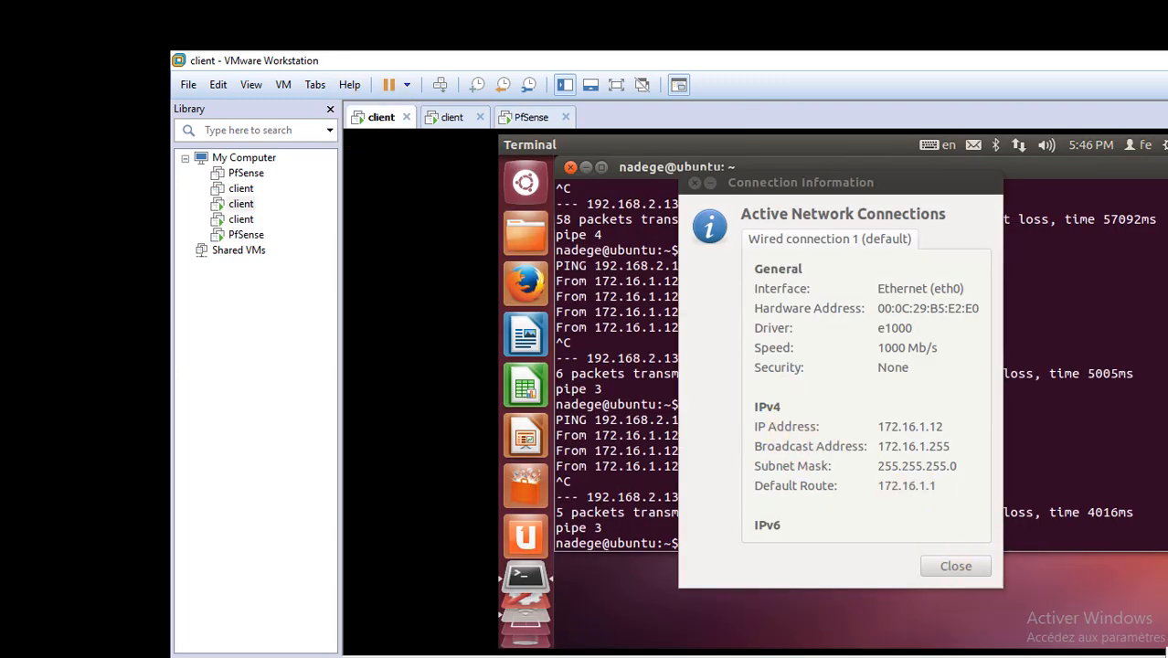
left_click(450, 116)
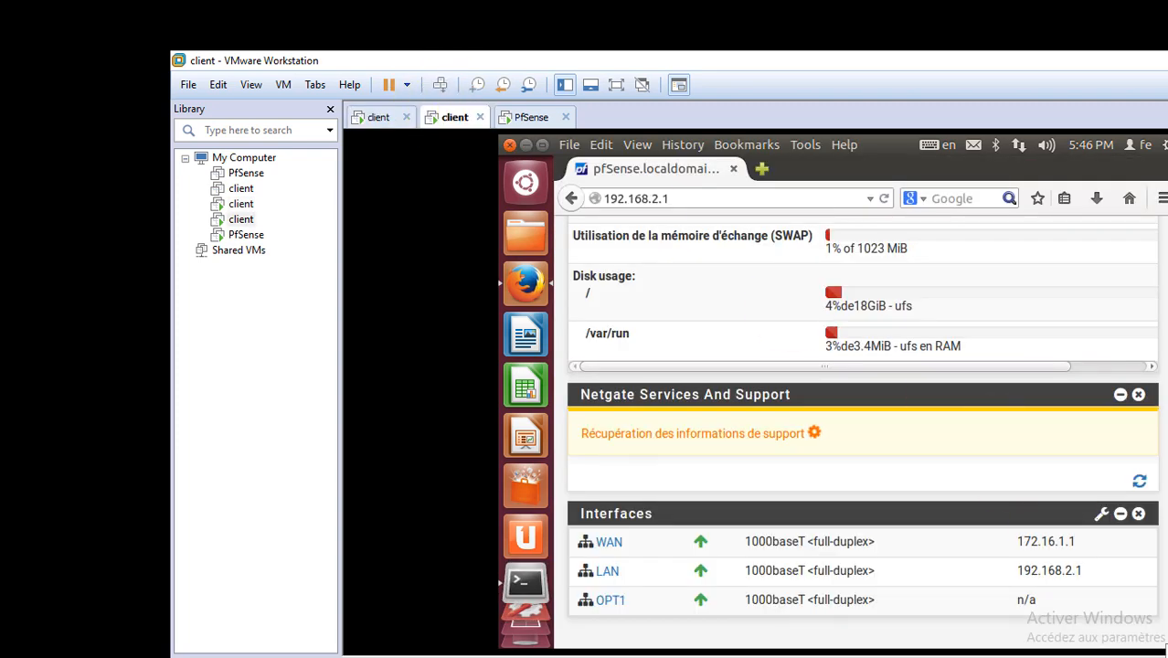
left_click(532, 117)
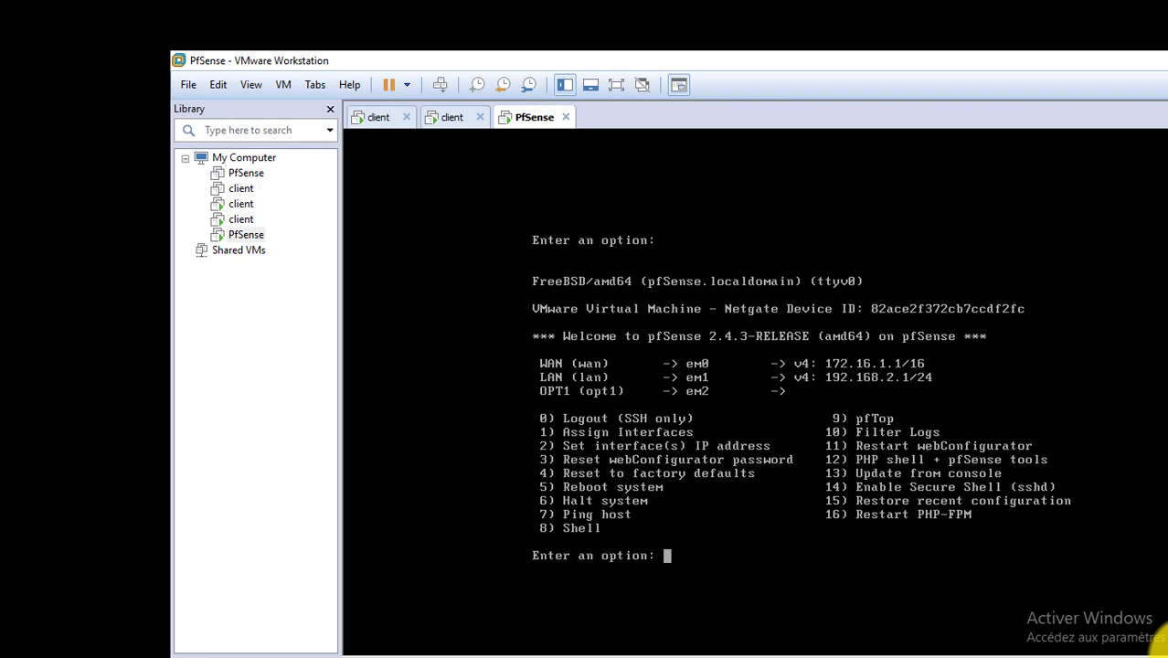
key("ctrl+d")
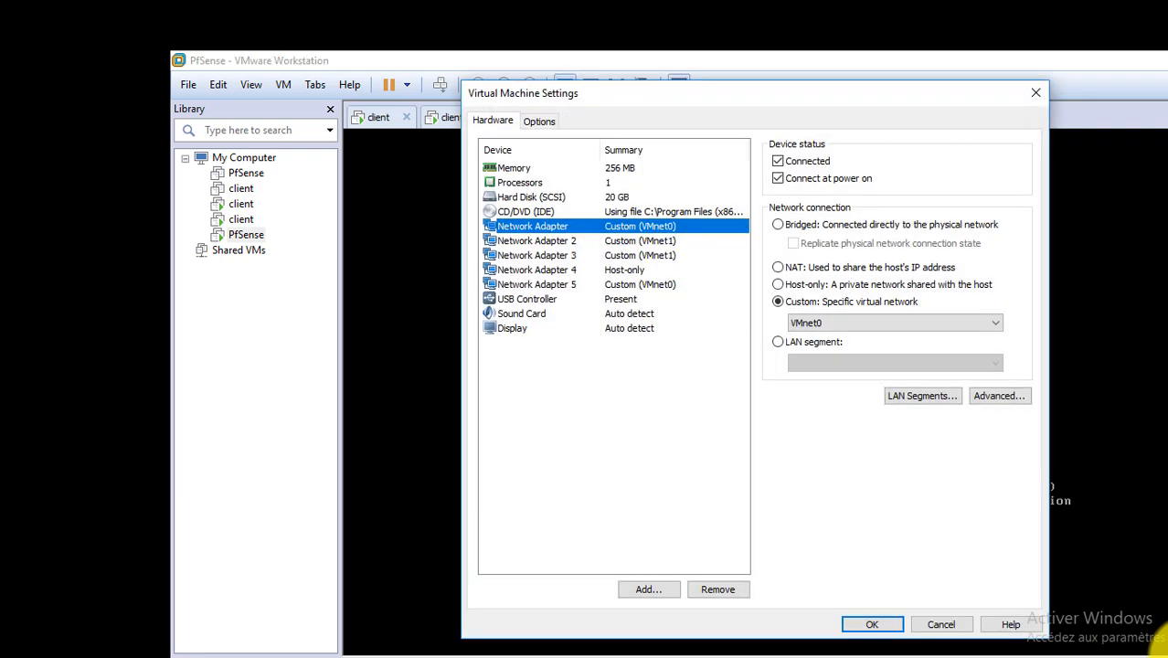
Connect pfSense's first network adapter to custom VMnet2.
left_click(810, 323)
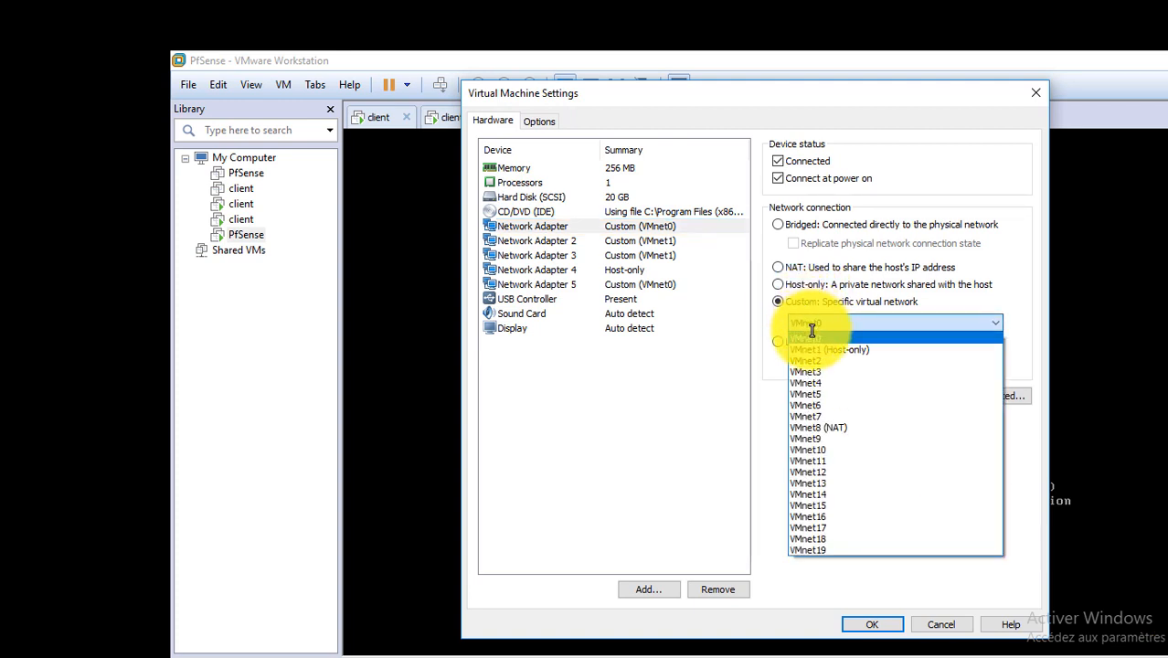
left_click(813, 359)
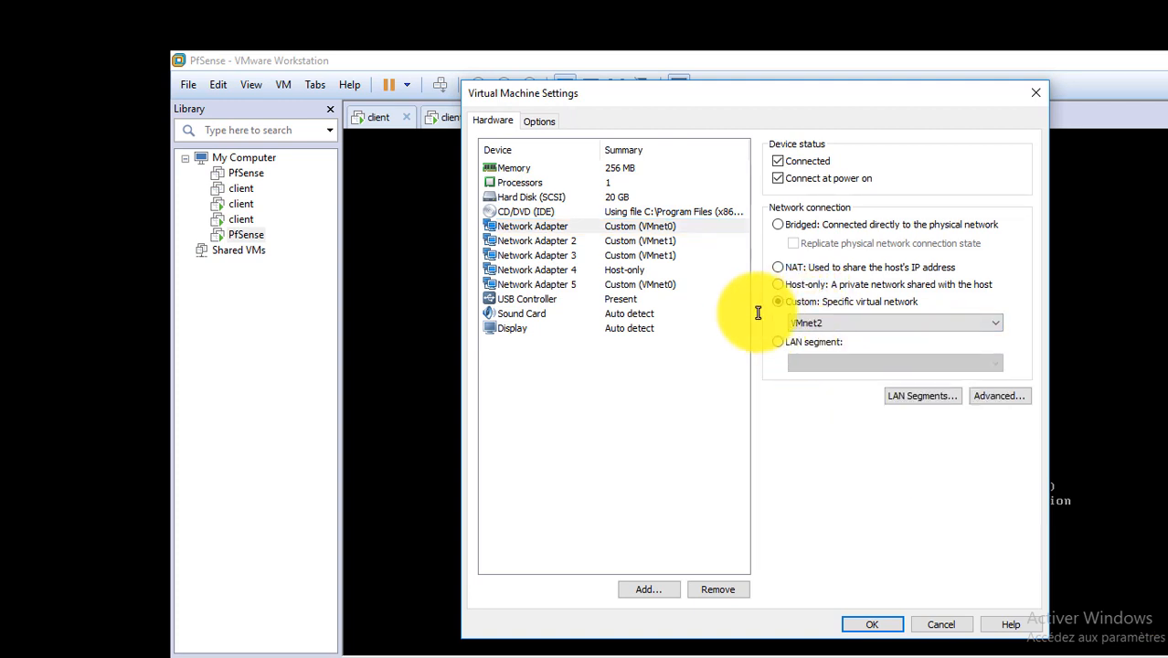
left_click(874, 622)
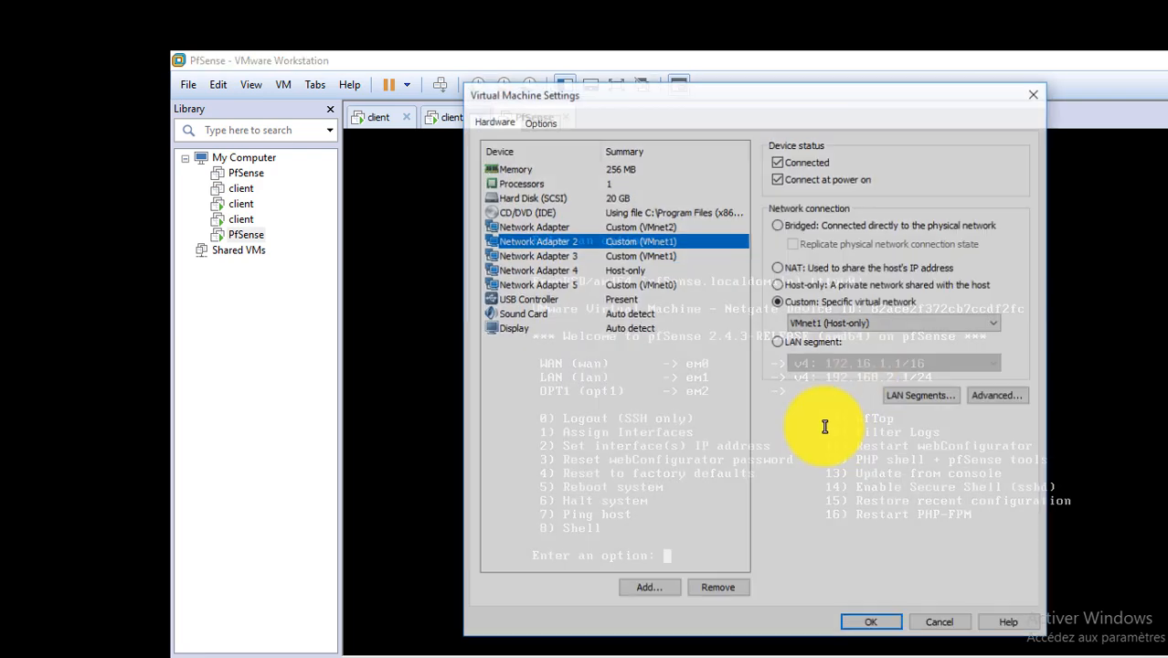
Connect pfSense's Network Adapter 2 to custom VMnet3 instead of VMnet1.
key("ctrl+d")
left_click(829, 322)
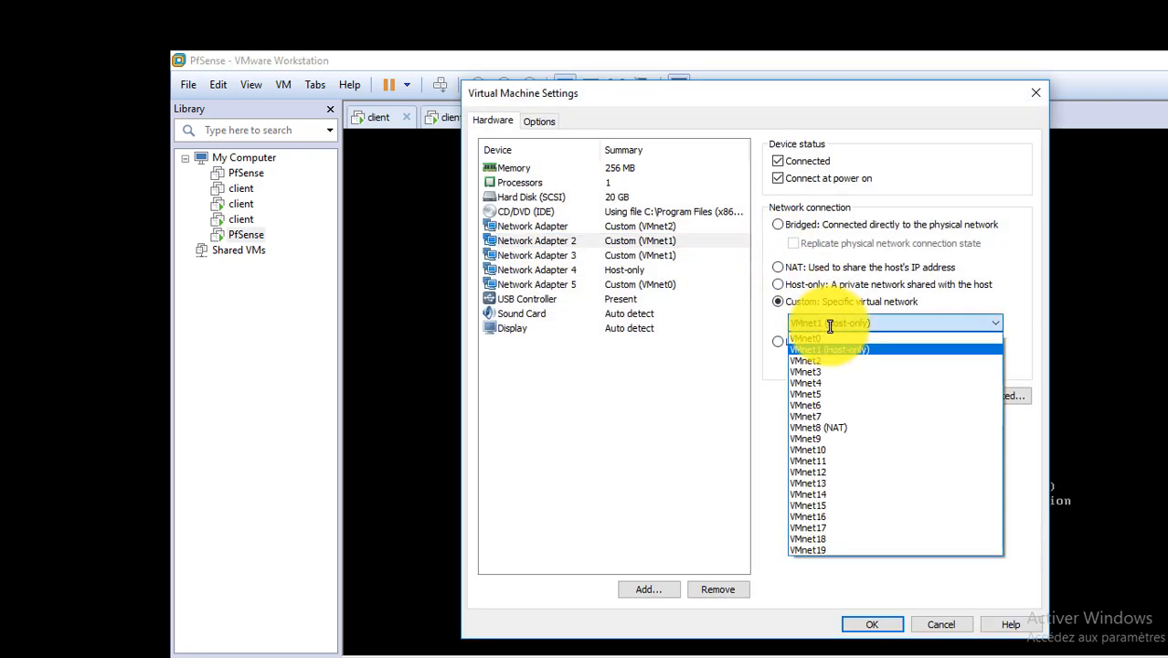
left_click(834, 372)
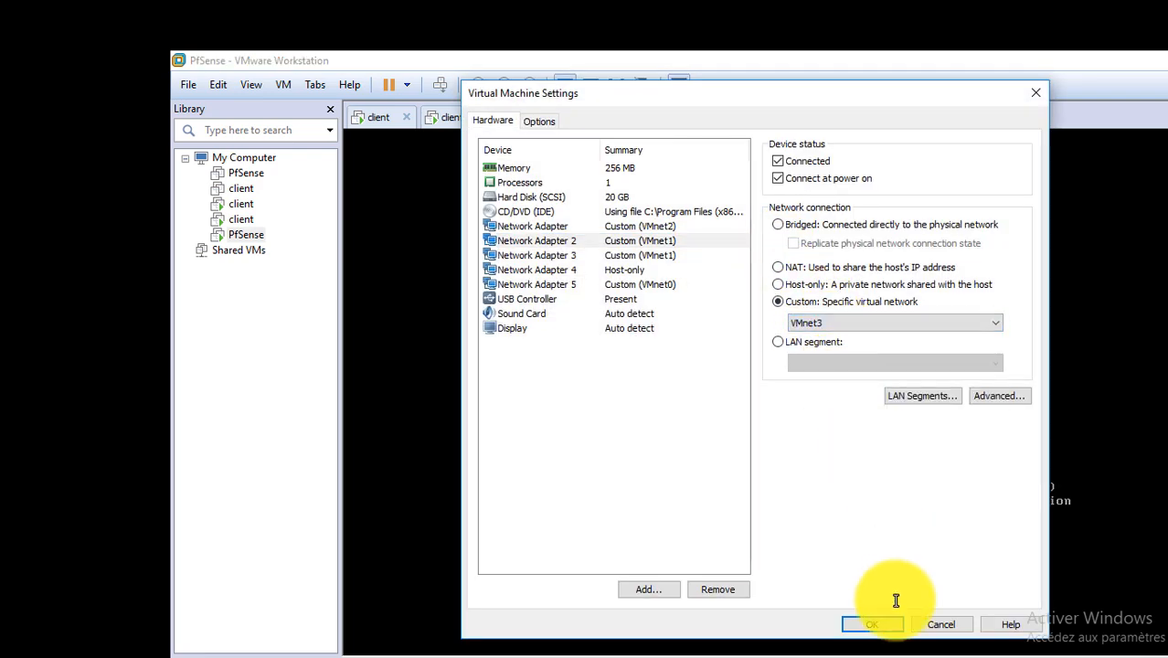
left_click(884, 625)
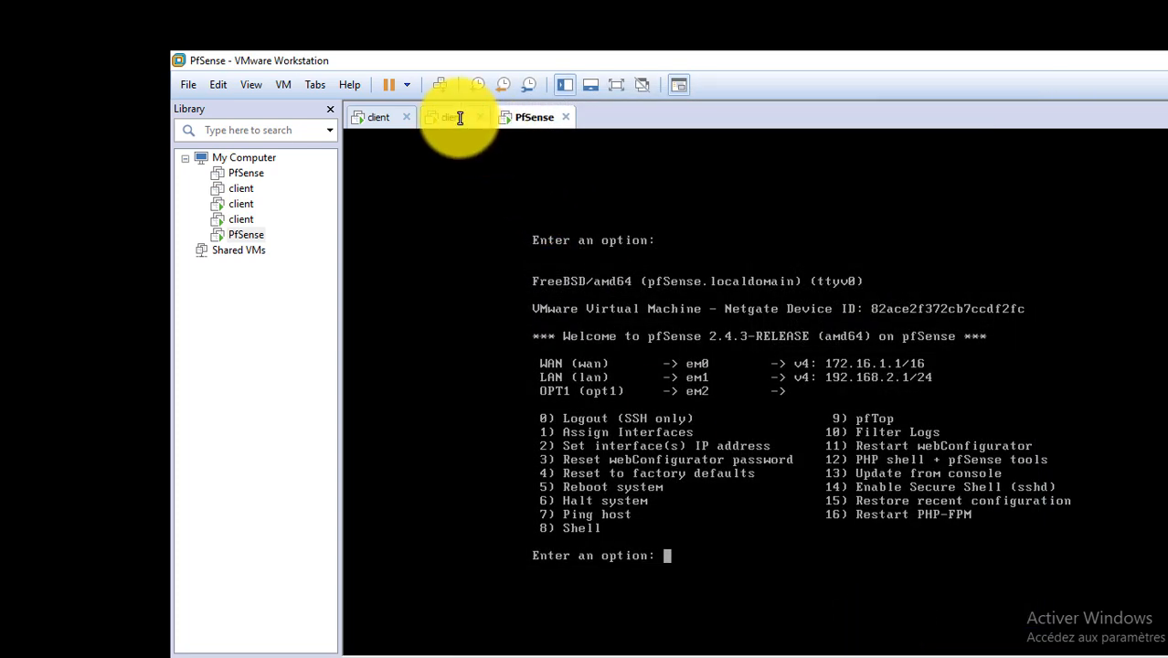
Move the second client VM's network adapter from VMnet1 to custom VMnet3.
left_click(454, 117)
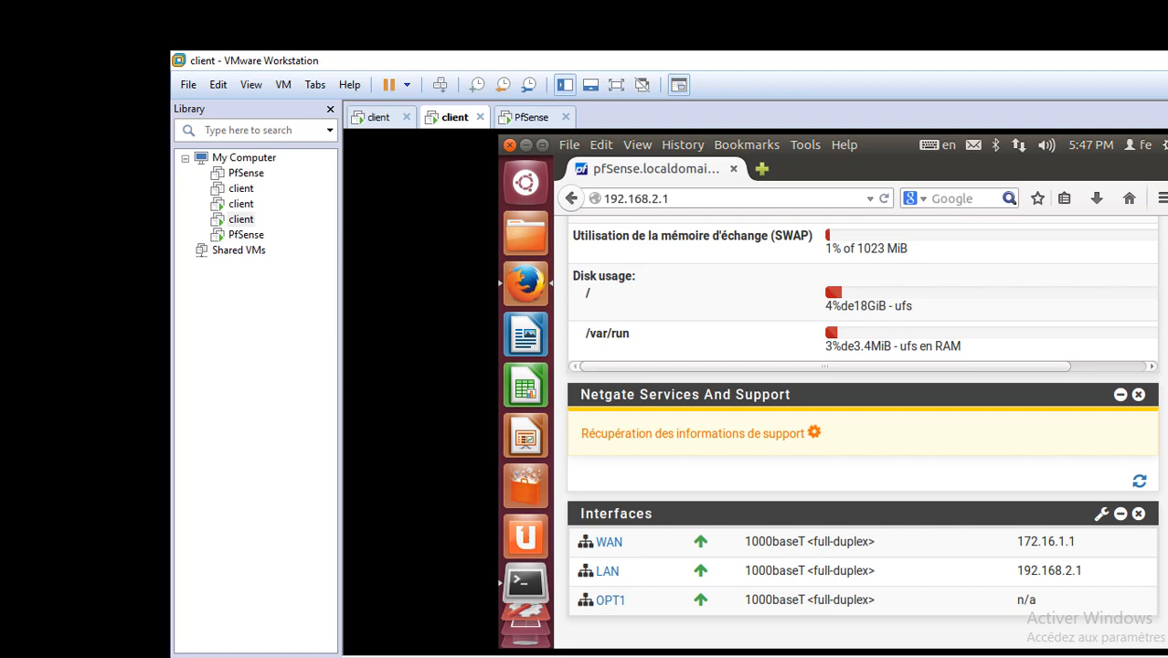
key("ctrl+d")
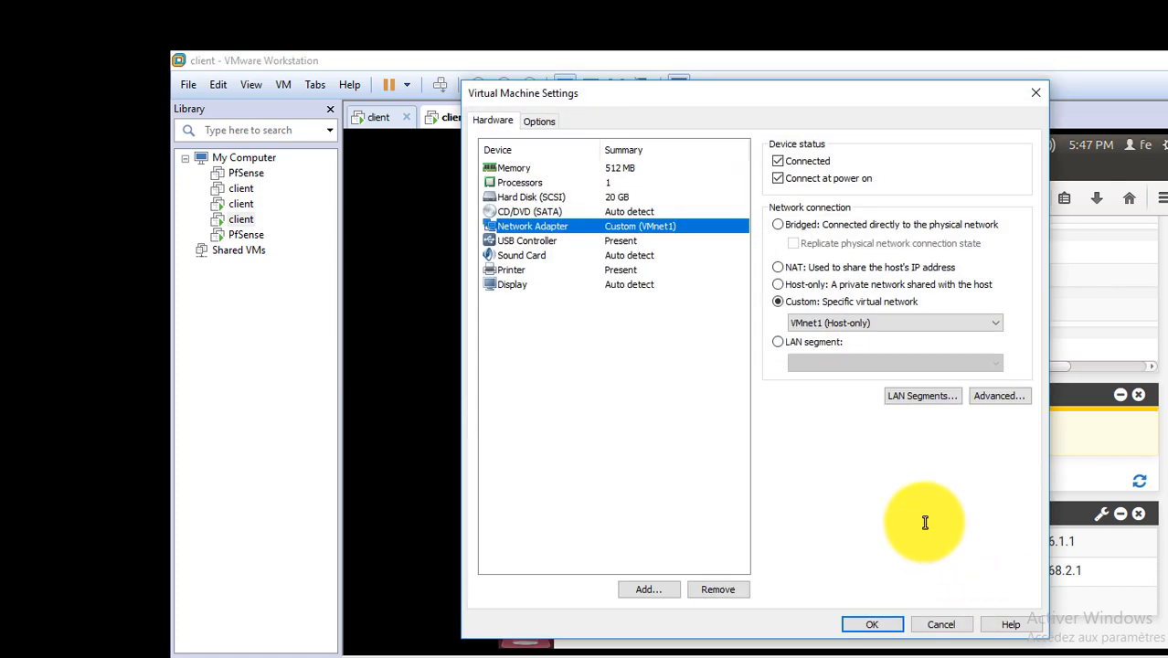
left_click(838, 325)
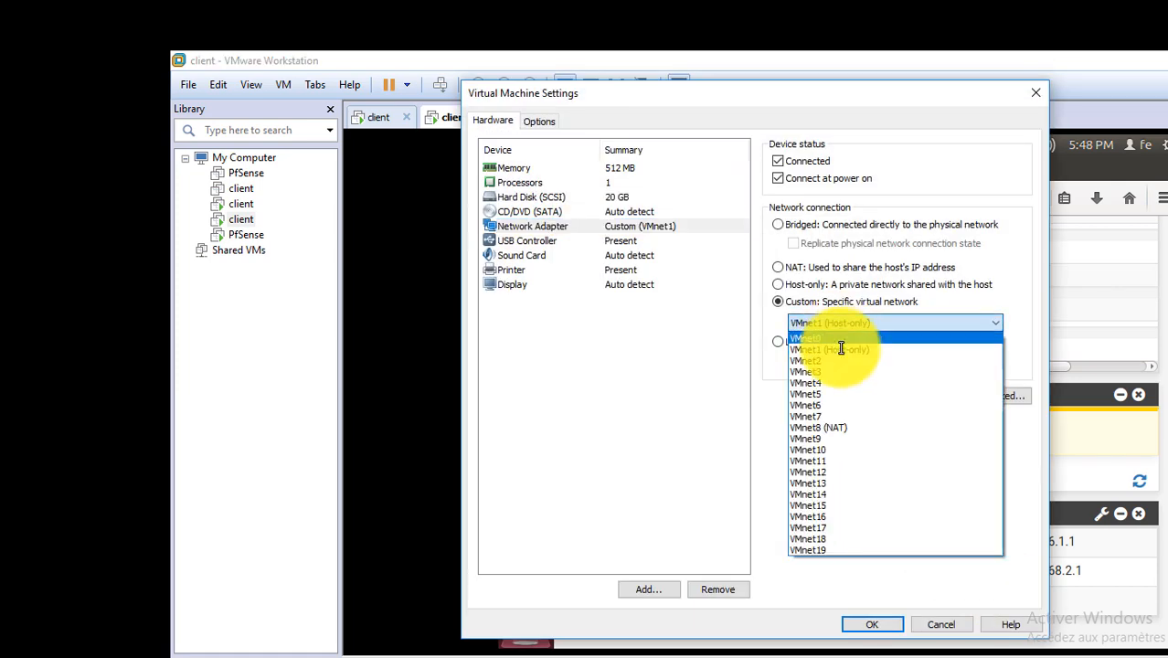
left_click(841, 371)
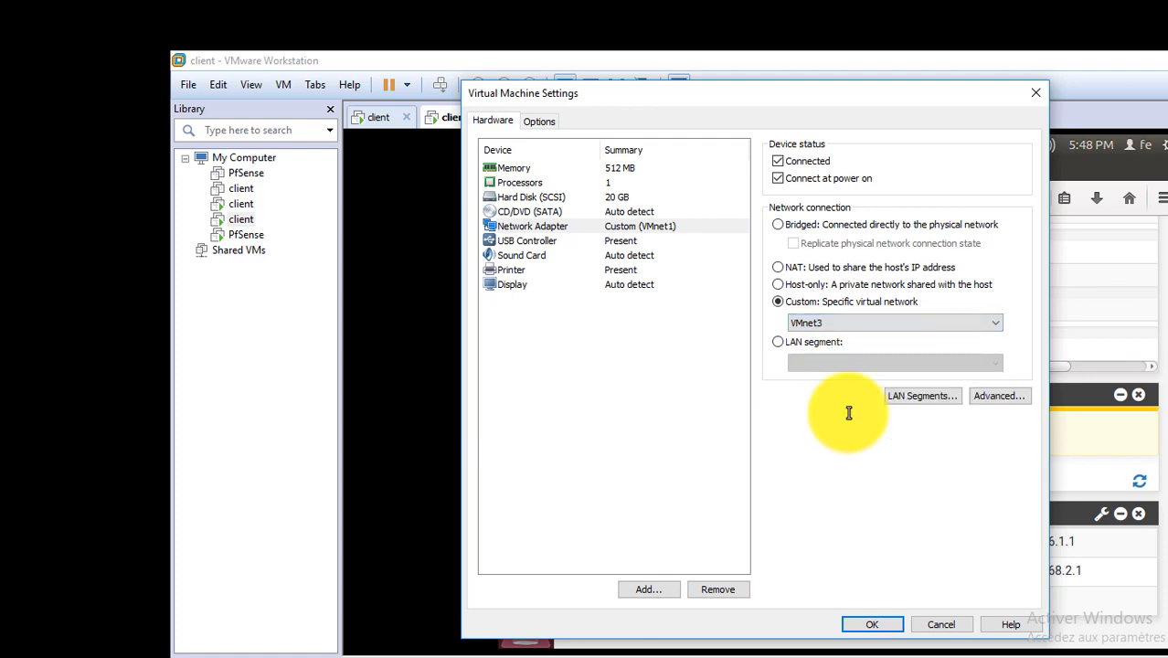
left_click(891, 623)
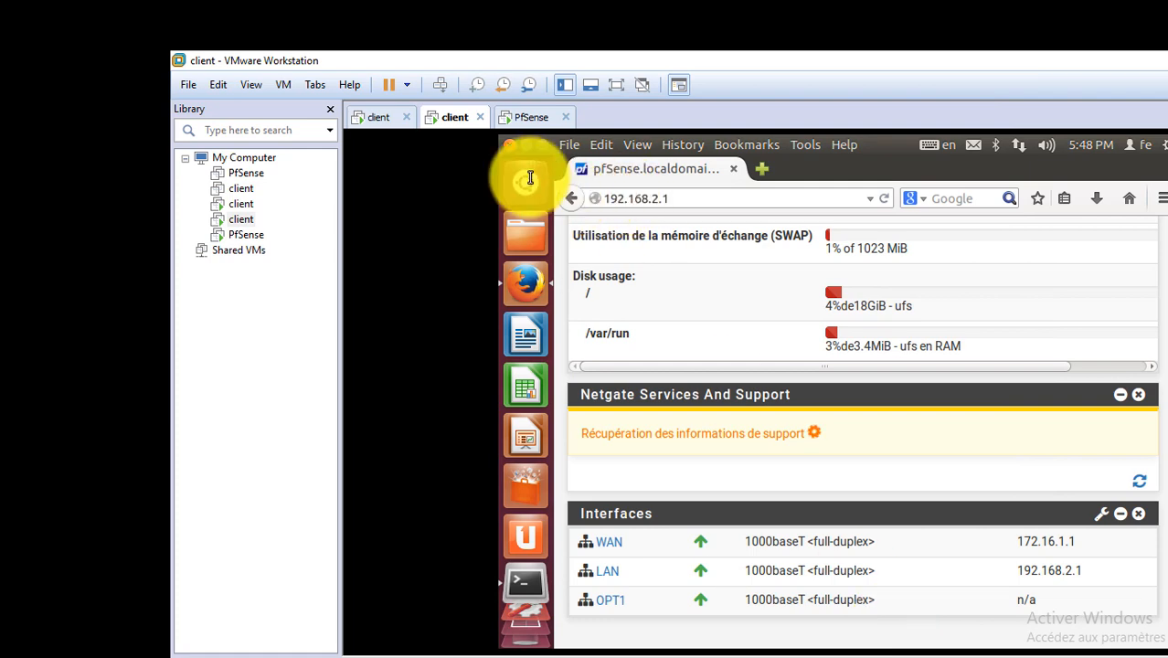
Rerun the ping to 192.168.2.1 from the client terminal and confirm it answers.
left_click(559, 582)
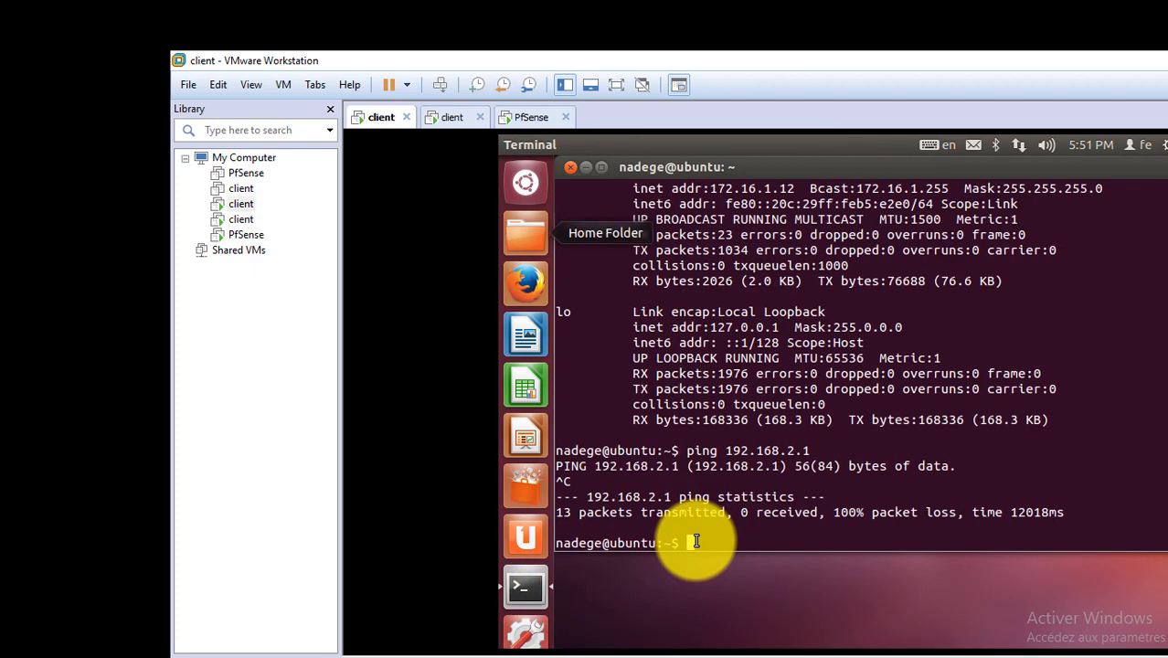
key("Up")
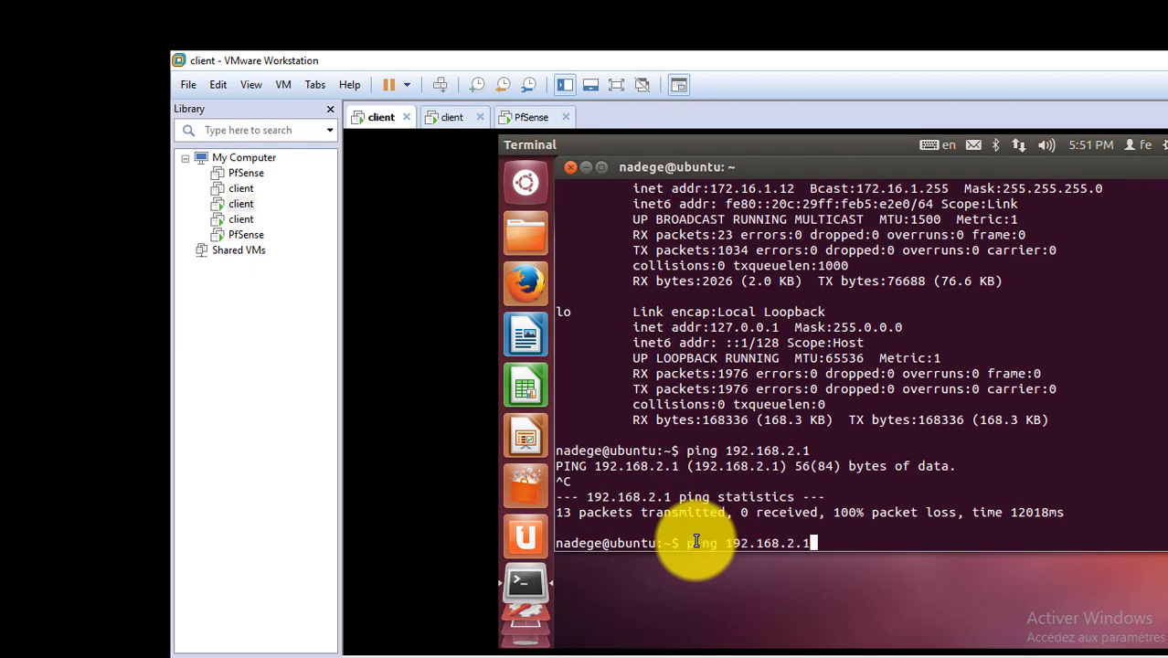
key("Return")
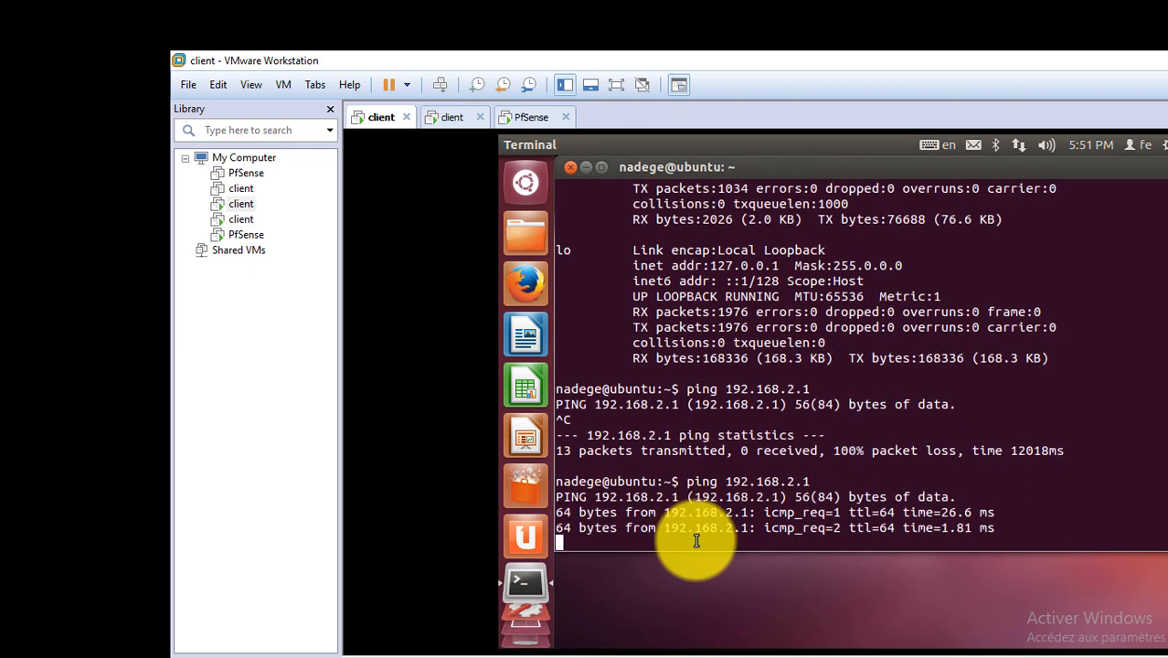
key("ctrl+c")
Ping 192.168.2.13 and confirm 3 of 3 packets received with 0% loss.
key("Up")
key("Up")
key("Up")
type("3")
key("Return")
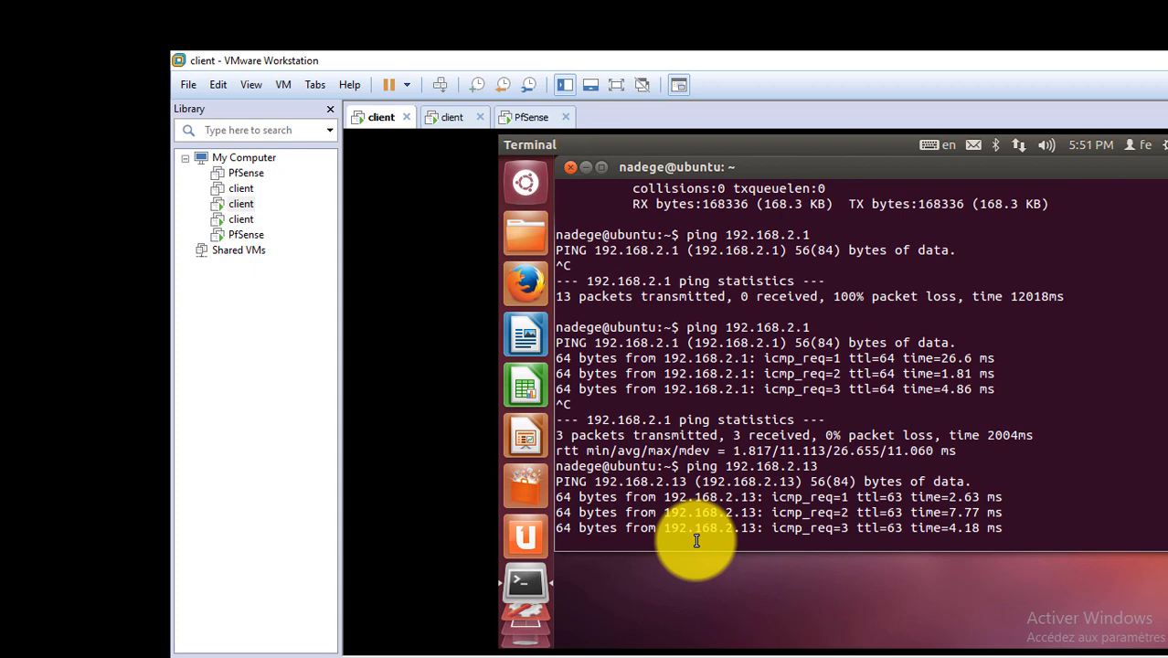
key("ctrl+c")
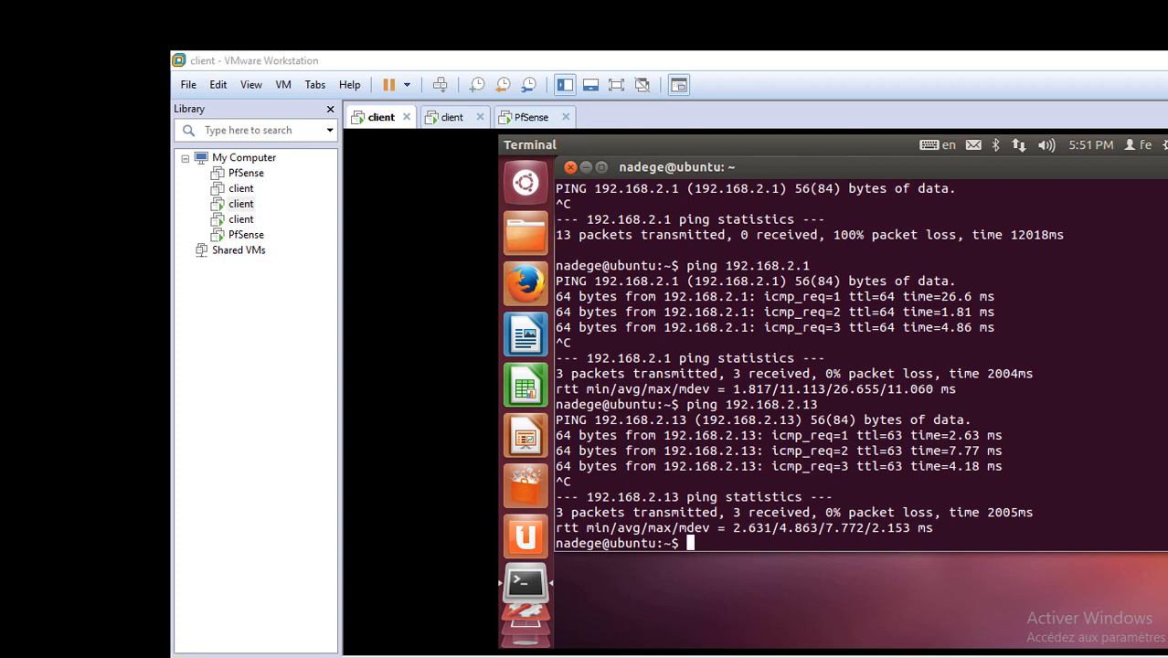
left_click(187, 655)
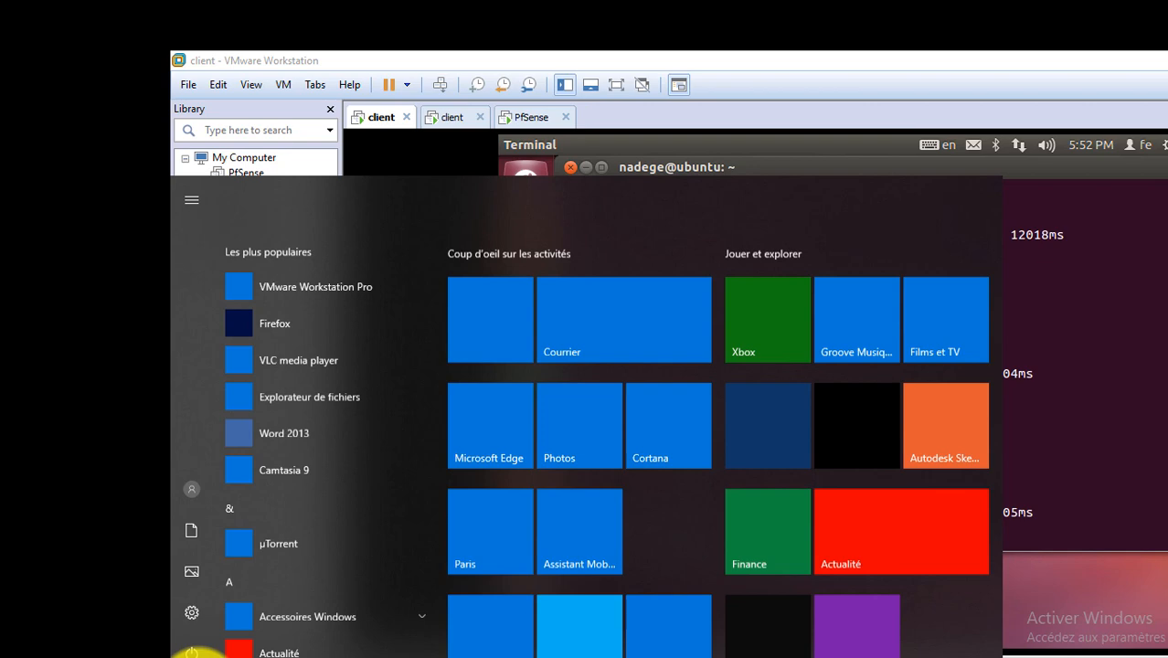
Search the Start menu for 'blo' so Bloc-notes appears as the best match.
left_click(189, 654)
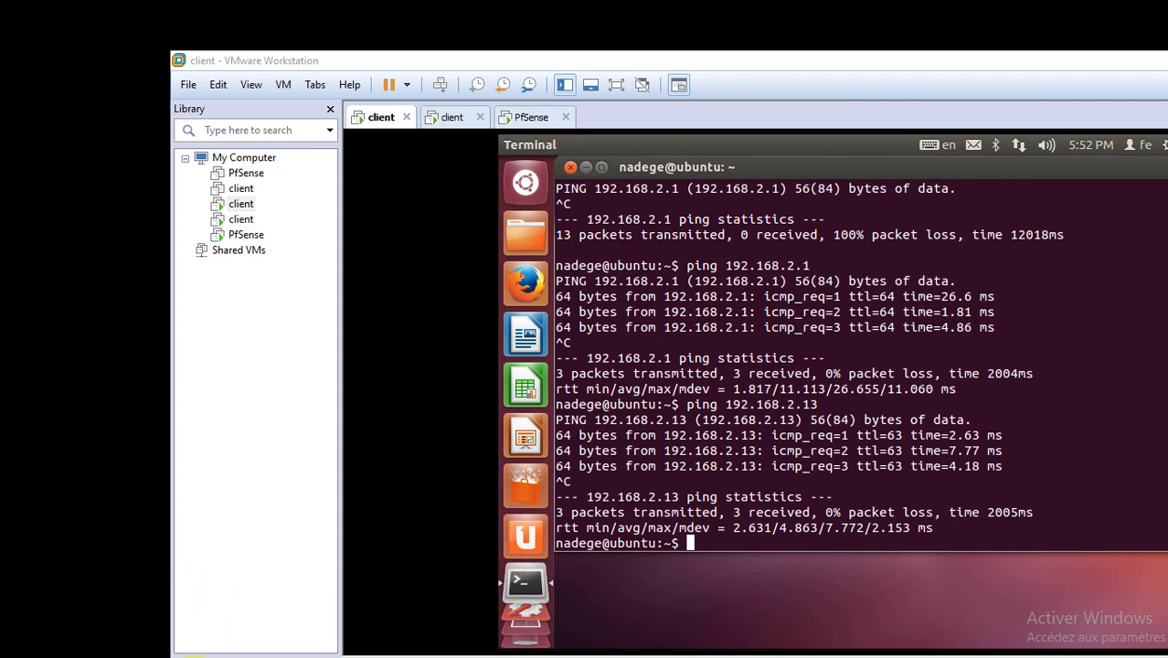
left_click(192, 657)
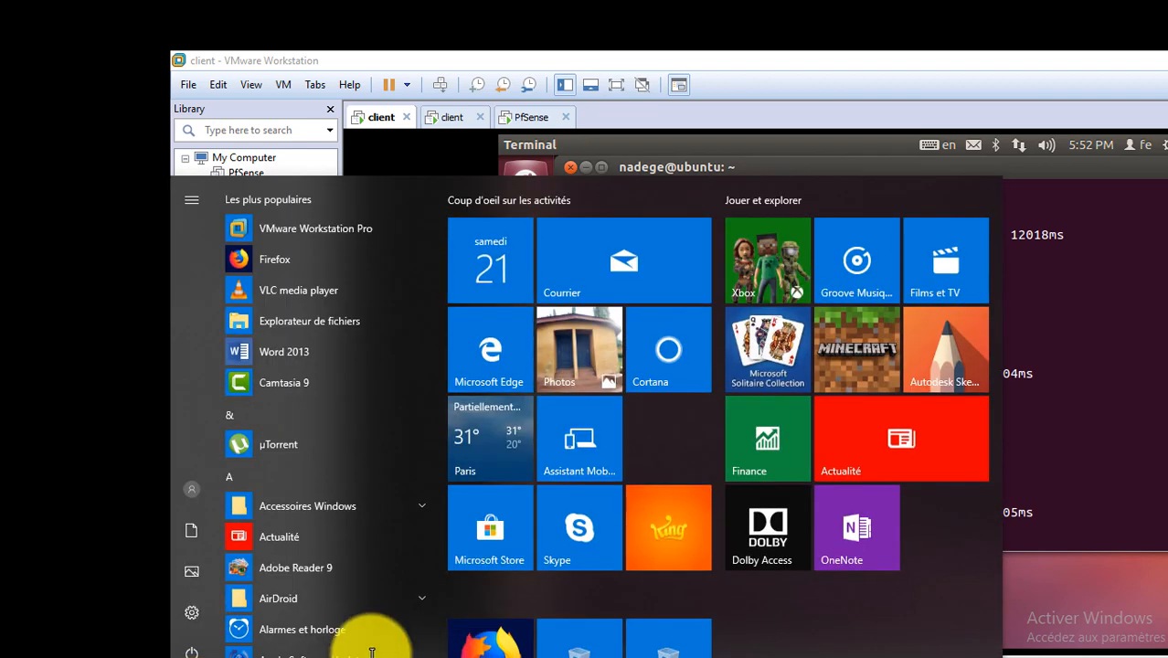
type("c")
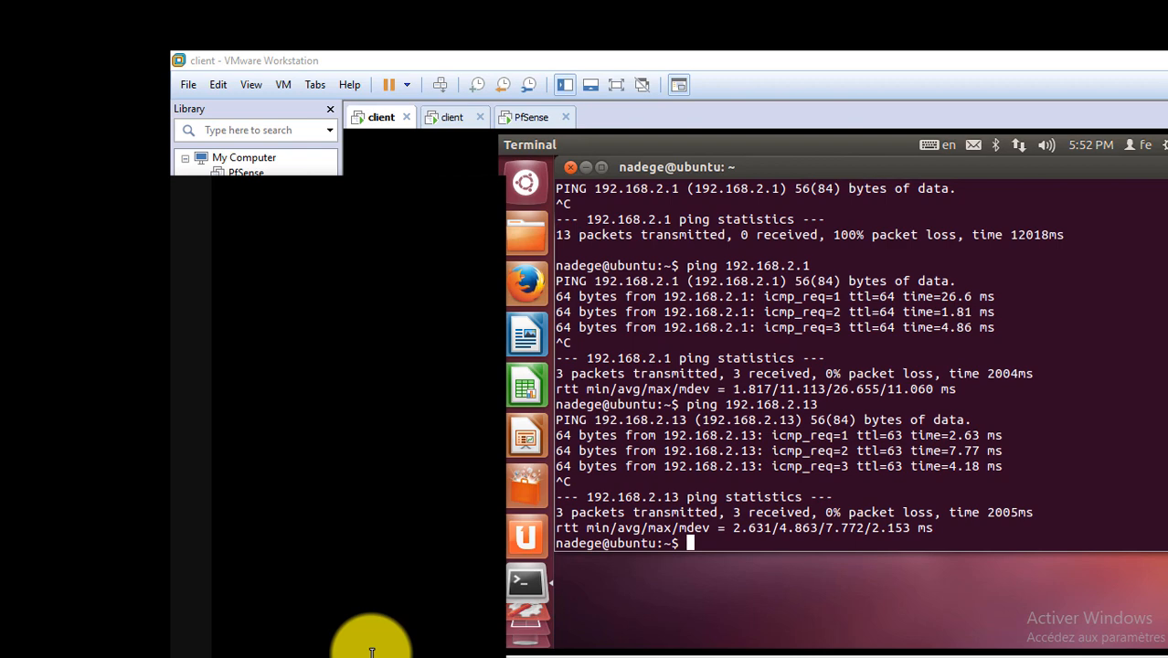
type("b")
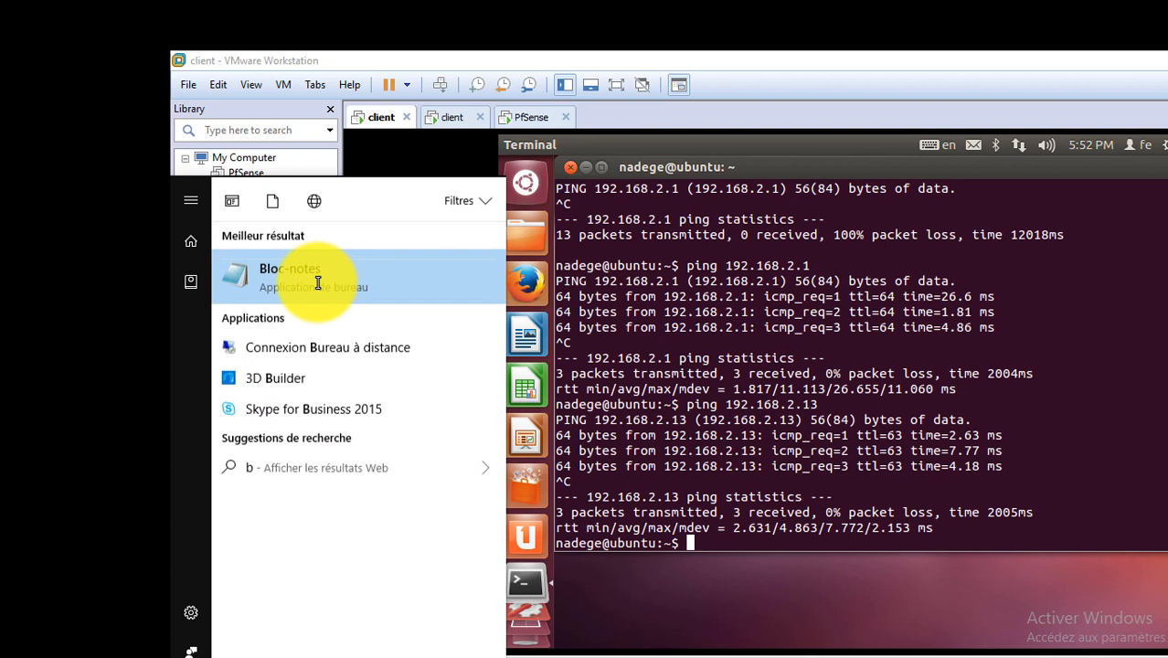
type("lo")
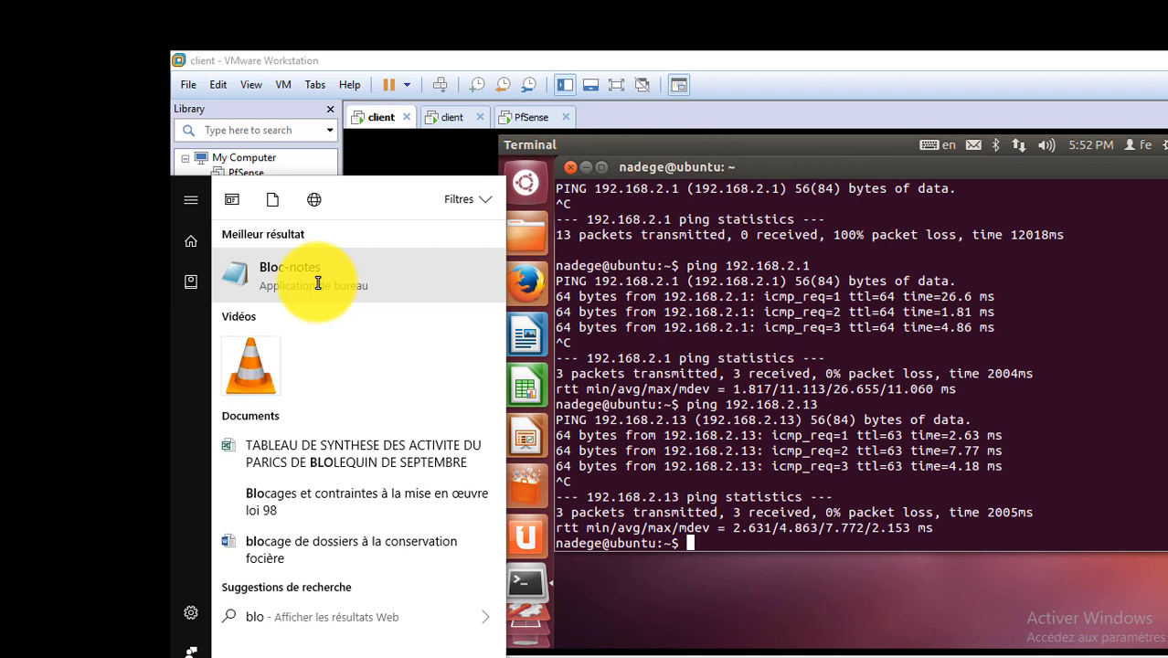
Launch Bloc-notes and type 'Merci' into the new untitled document.
left_click(318, 283)
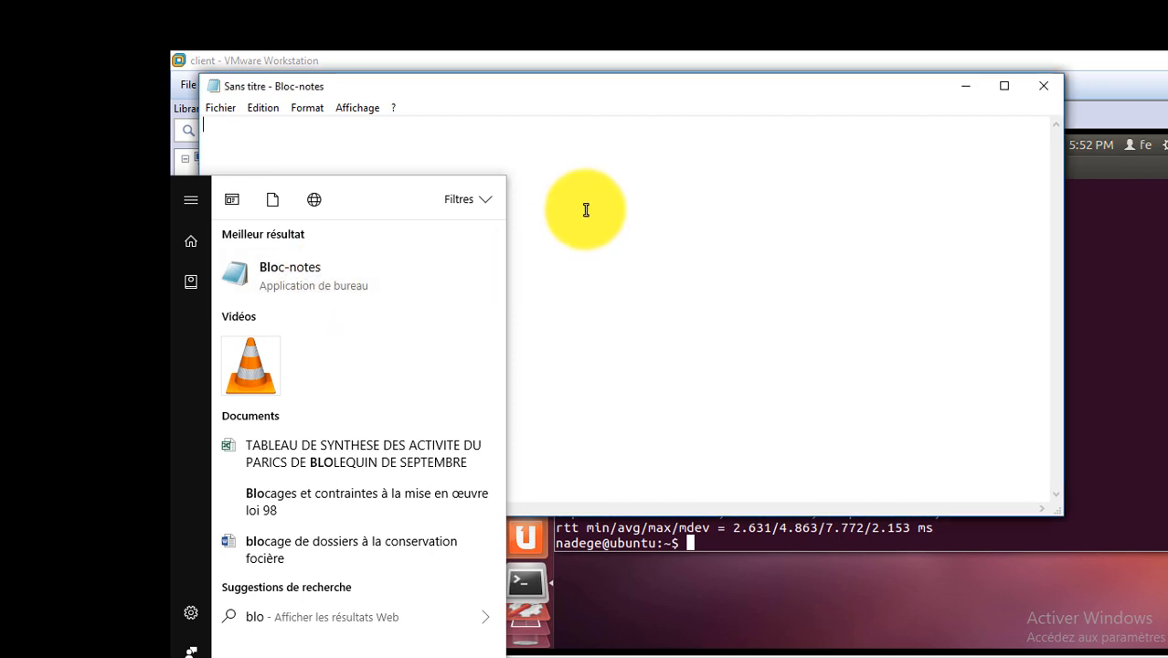
left_click(585, 210)
type("M")
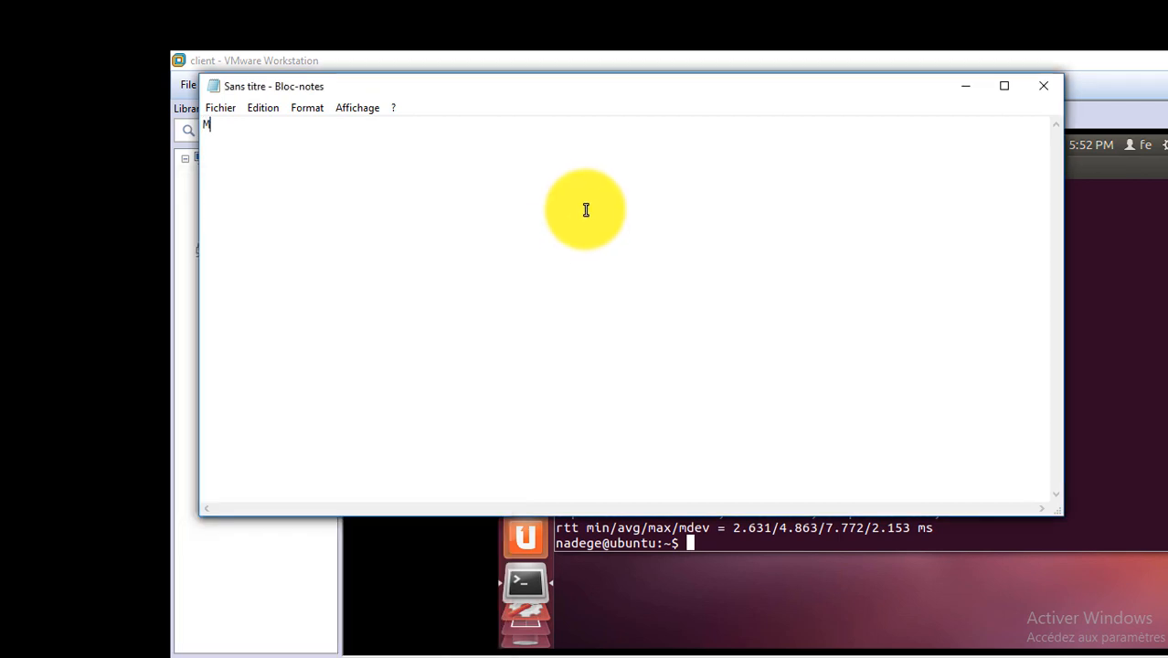
type("erci")
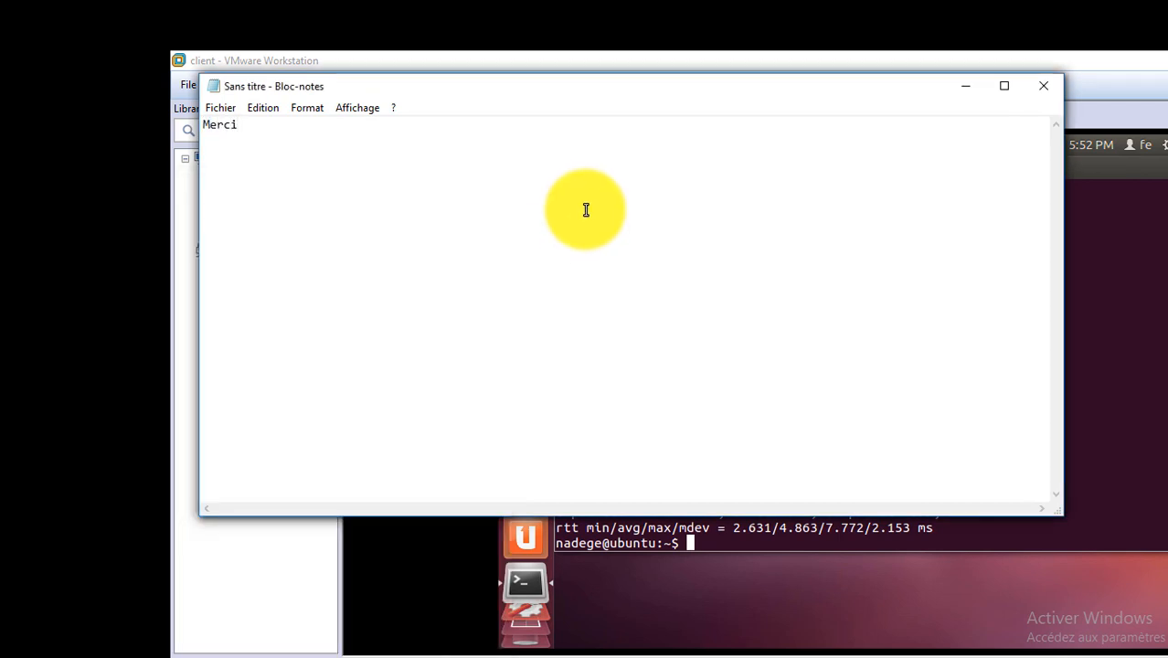